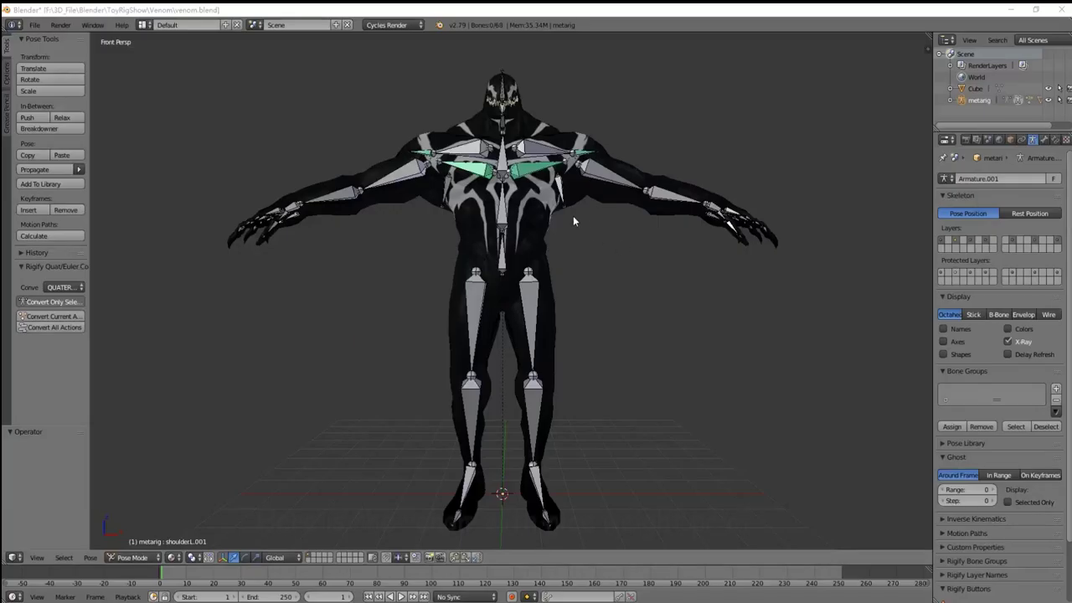
Orbit the viewport around the rigged Venom character in Pose Mode
mouse_move(573, 222)
middle_mouse_down()
mouse_move(537, 197)
mouse_move(535, 246)
mouse_move(474, 271)
mouse_move(387, 262)
mouse_move(651, 279)
mouse_move(517, 267)
mouse_move(638, 206)
middle_mouse_up()
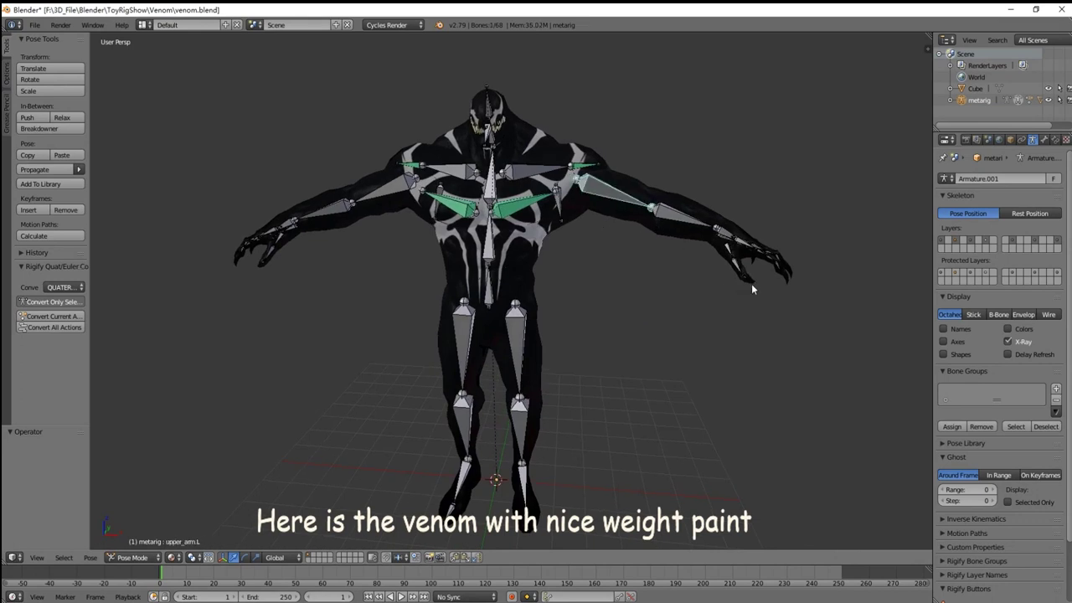
Test-rotate the left upper arm, then undo back to the T-pose front view
key("r")
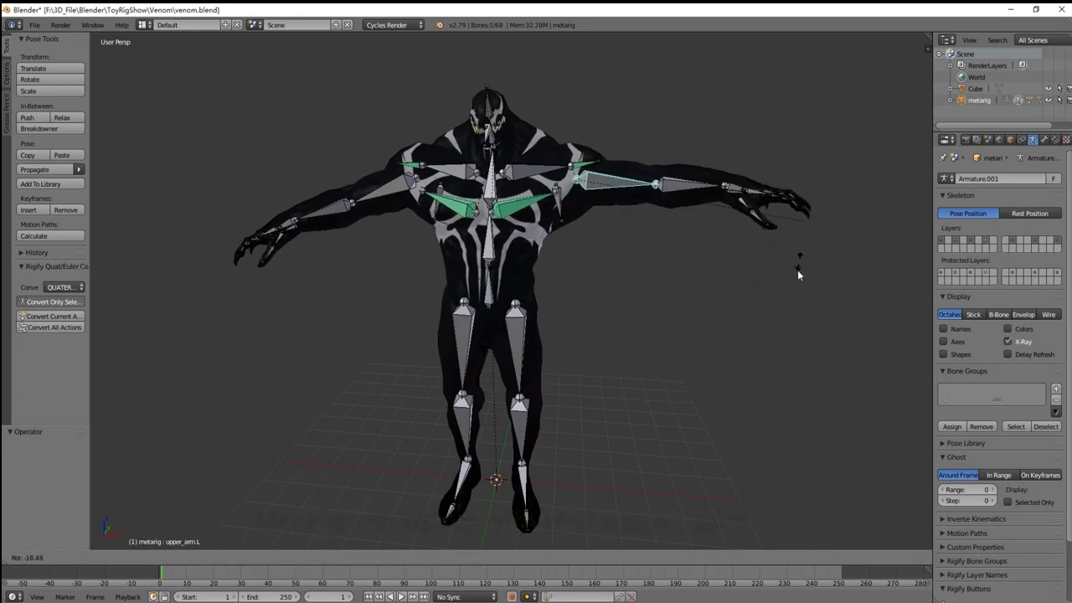
left_click(811, 185)
key("ctrl+z")
middle_click_drag(607, 239, 611, 235)
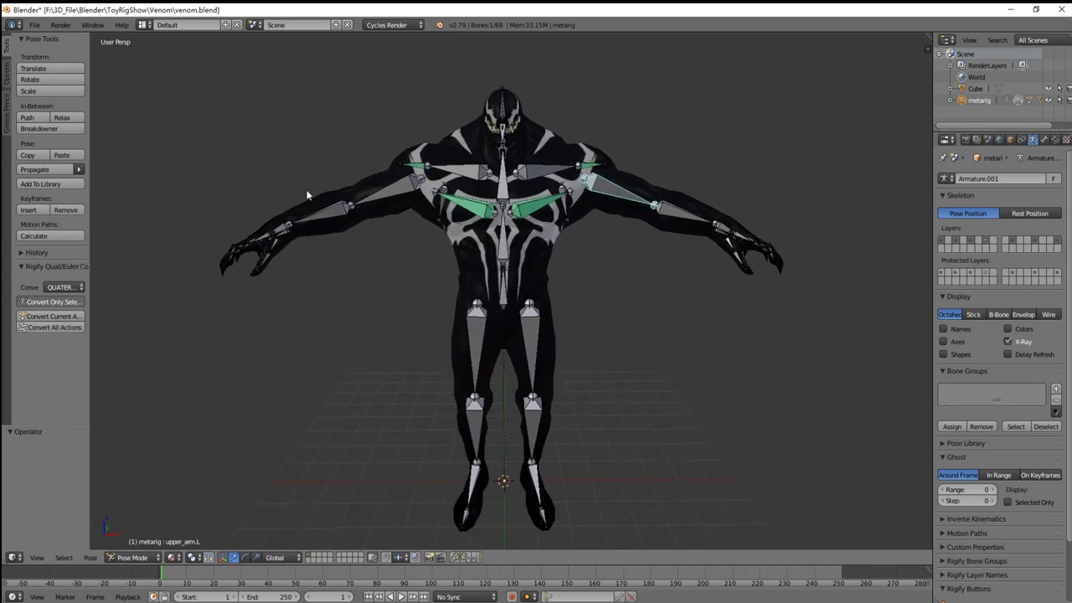
Enable the ToyRig add-on from the Rigging add-ons and show its tool shelf tab
left_click(34, 25)
left_click(65, 154)
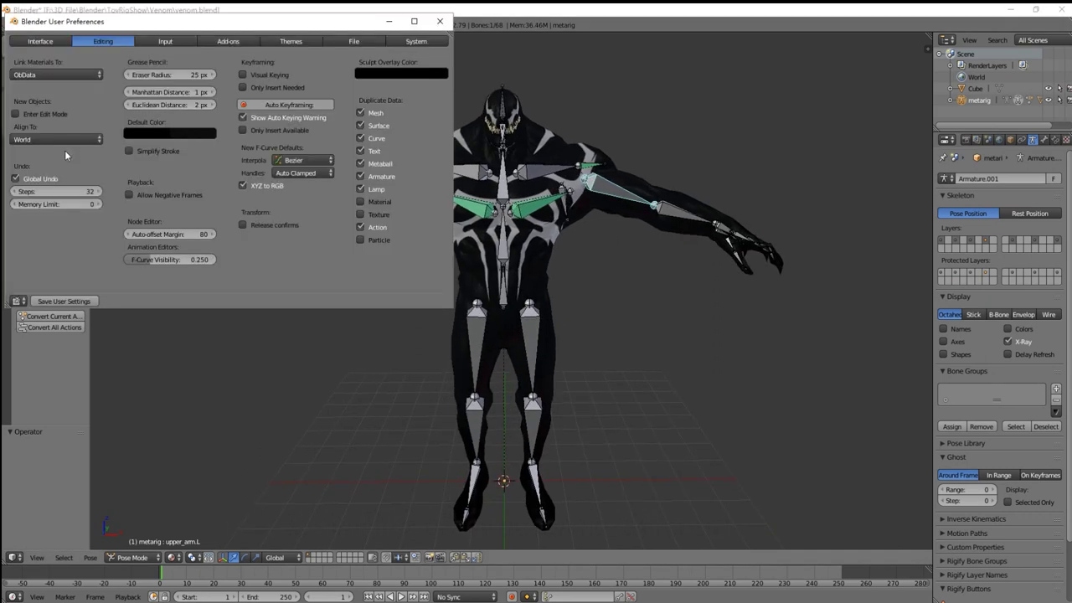
left_click(294, 40)
scroll(60, 199, "down", 5)
left_click(53, 205)
scroll(53, 203, "up", 5)
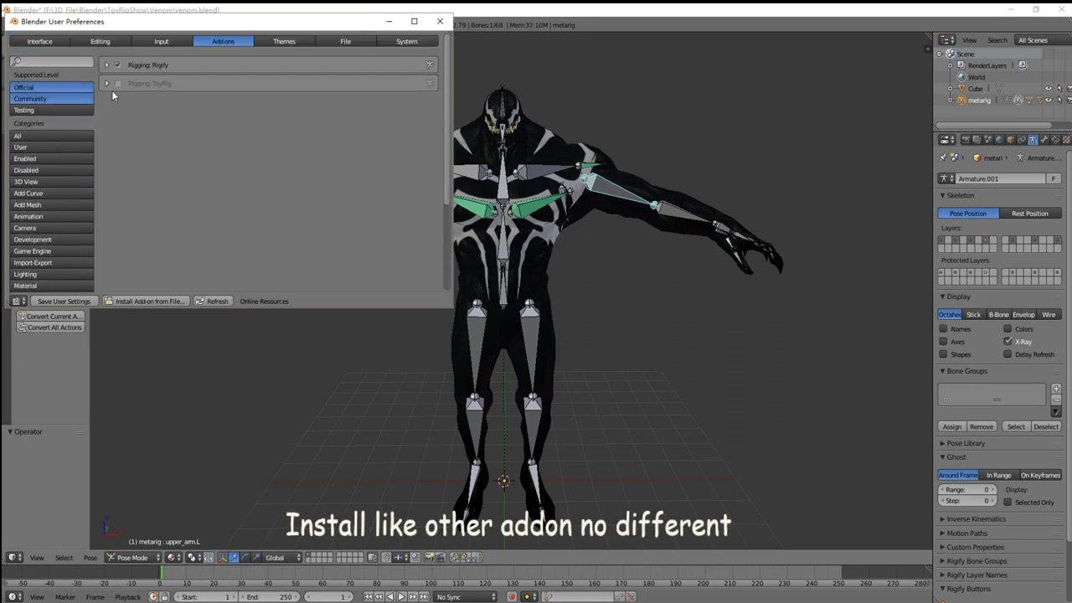
left_click(106, 83)
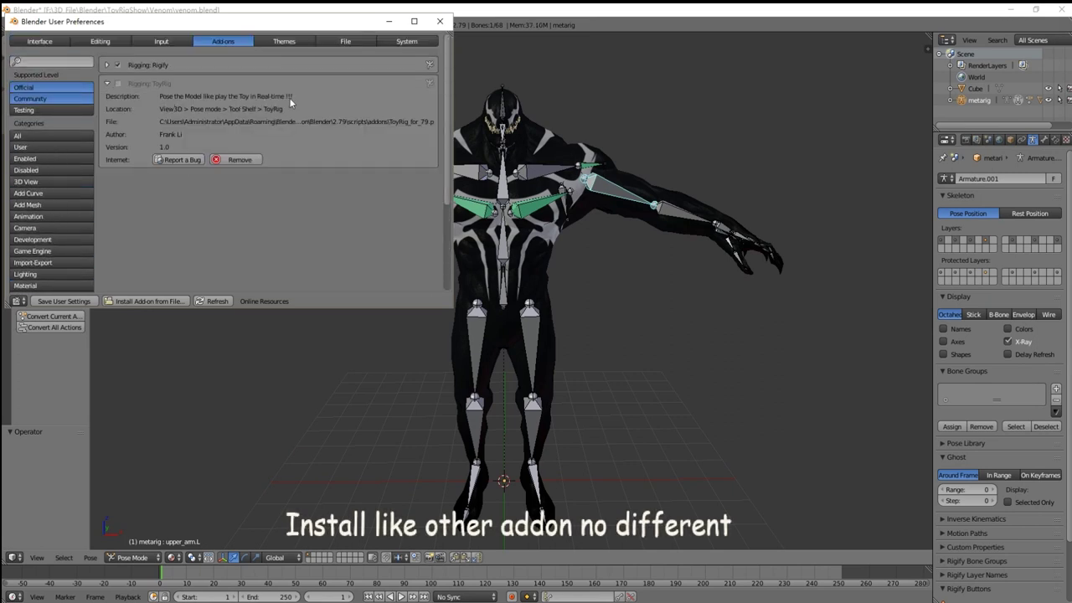
left_click(439, 21)
left_click(6, 156)
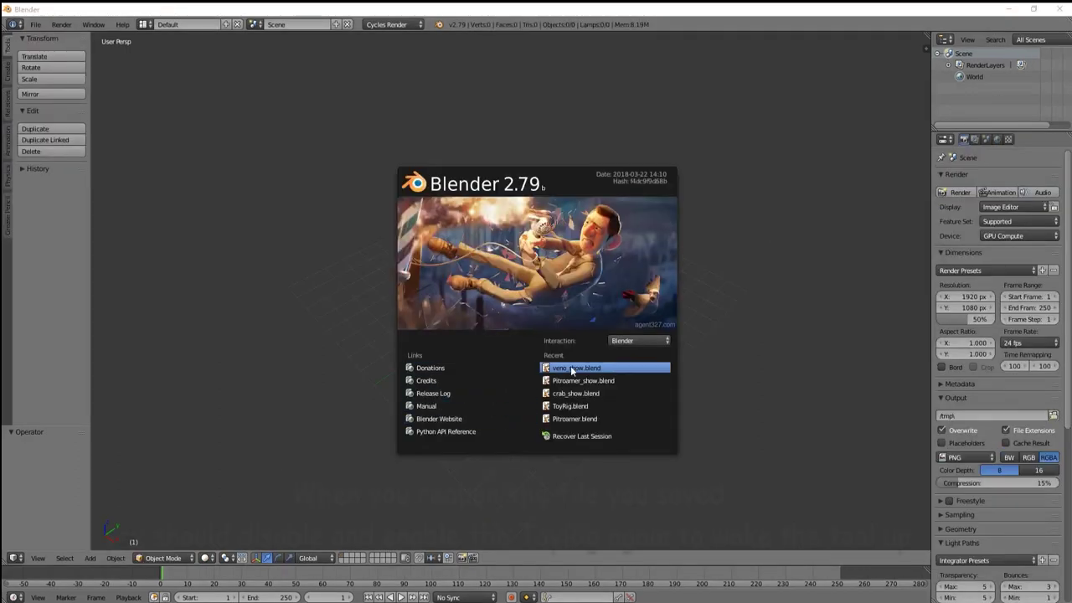
Reopen veno_show.blend, toggle ToyRig off and on, and select the shoulder controller
left_click(605, 369)
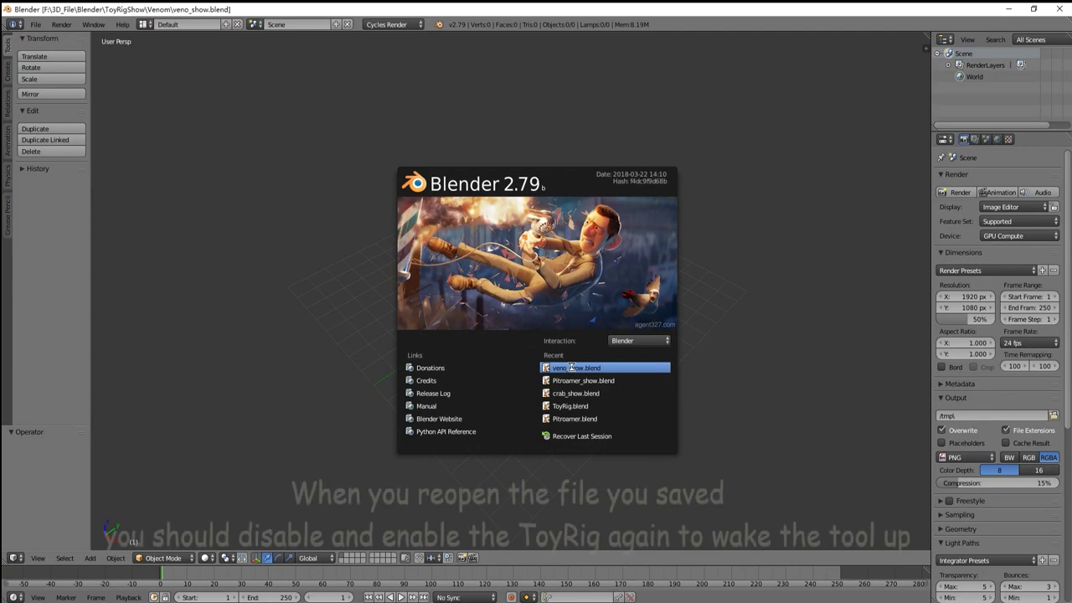
left_click(56, 100)
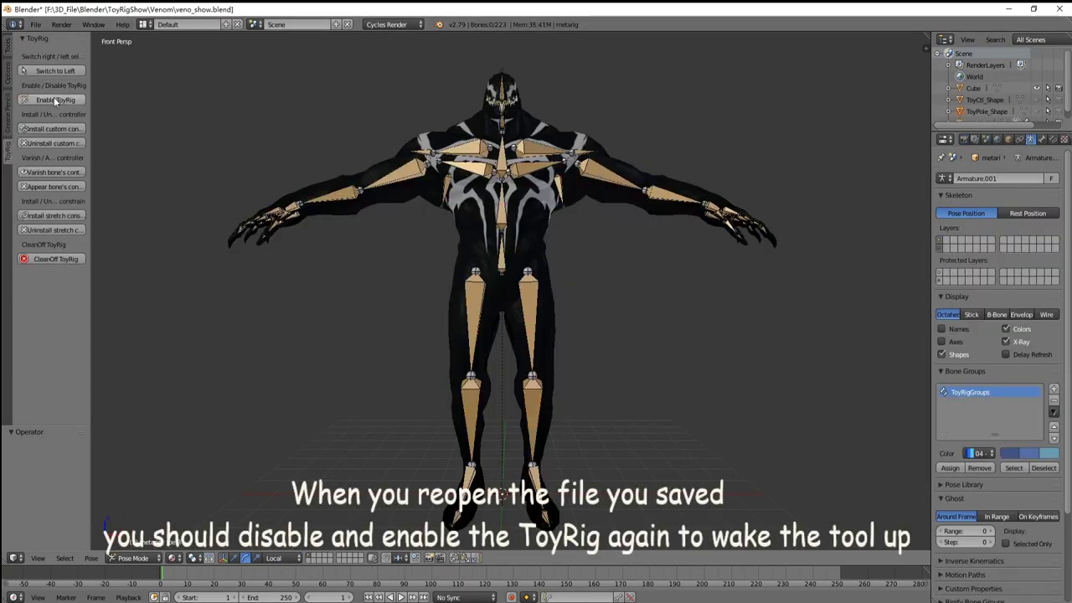
left_click(54, 98)
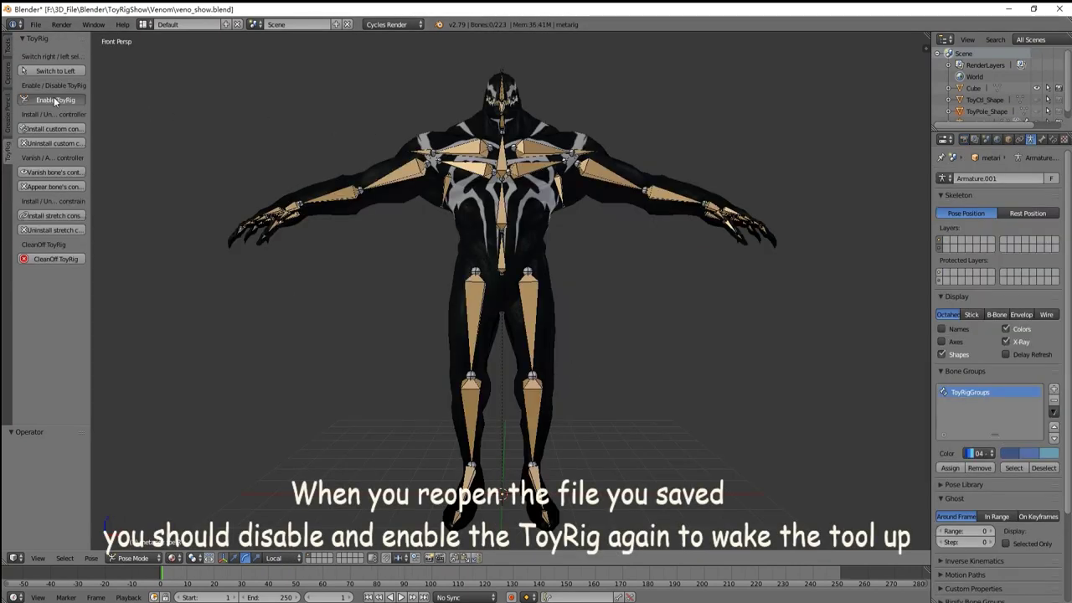
right_click(613, 174)
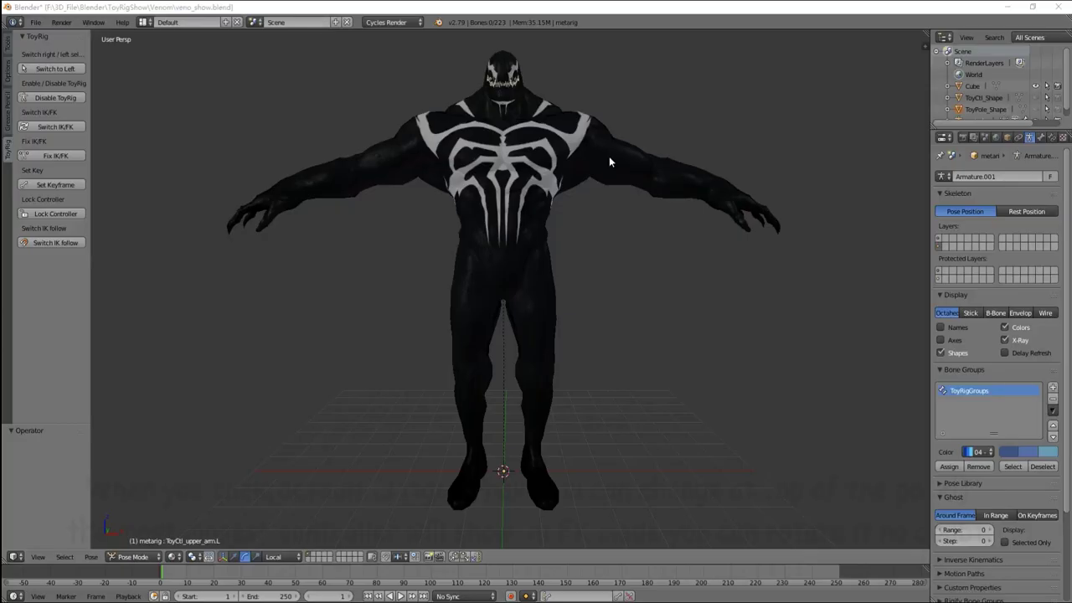
Rotate the shoulder controller, then rotate a hand bone about its X axis
right_click(610, 156)
middle_click_drag(610, 156, 560, 217)
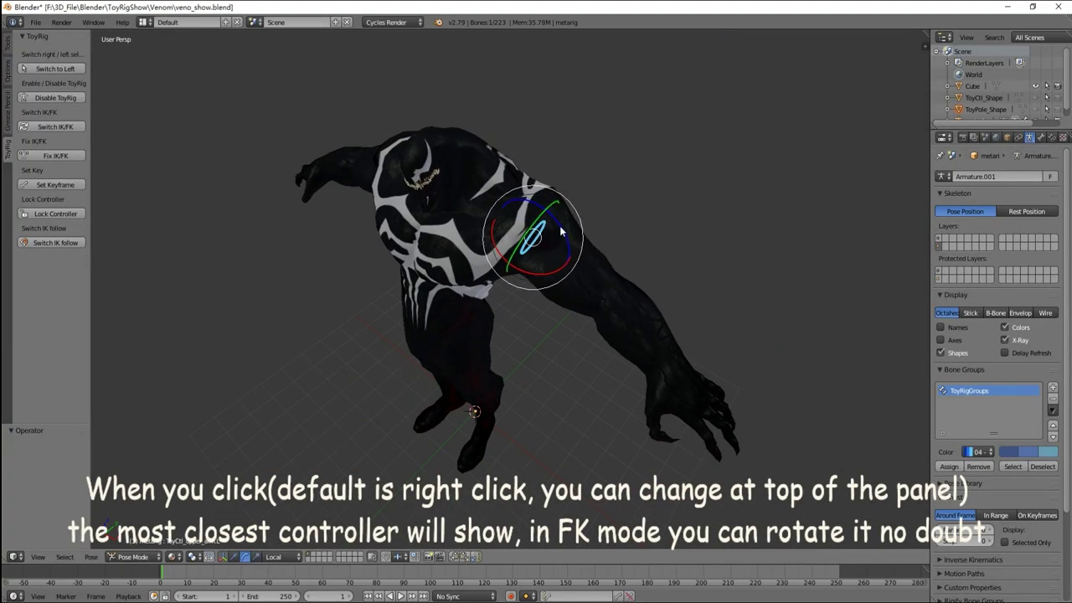
left_click_drag(560, 219, 568, 233)
right_click(624, 343)
mouse_move(627, 338)
middle_mouse_down()
mouse_move(625, 305)
mouse_move(614, 283)
mouse_move(605, 290)
middle_mouse_up()
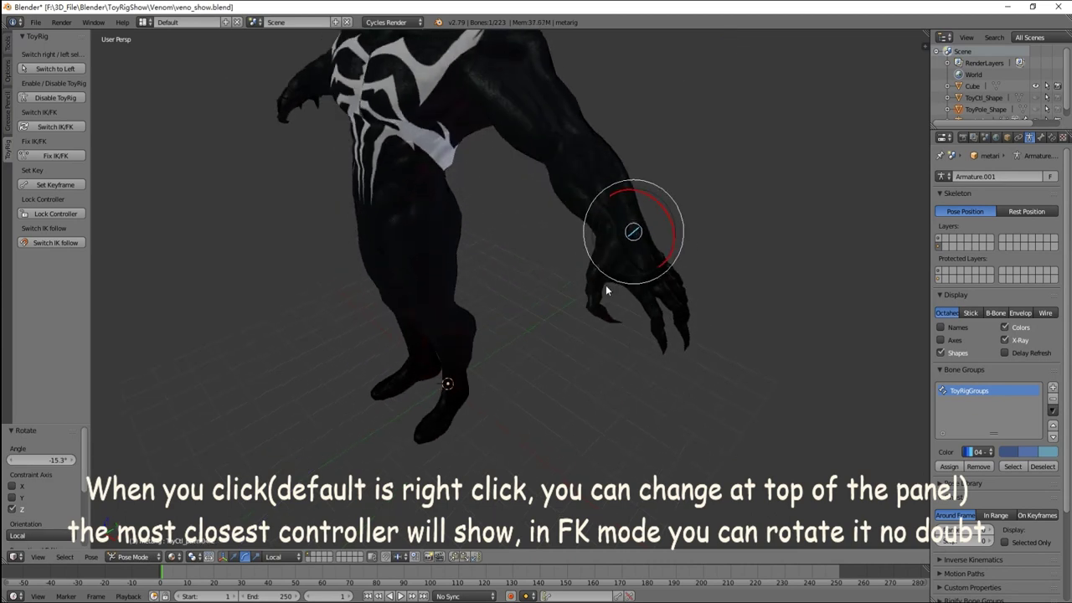
right_click(649, 305)
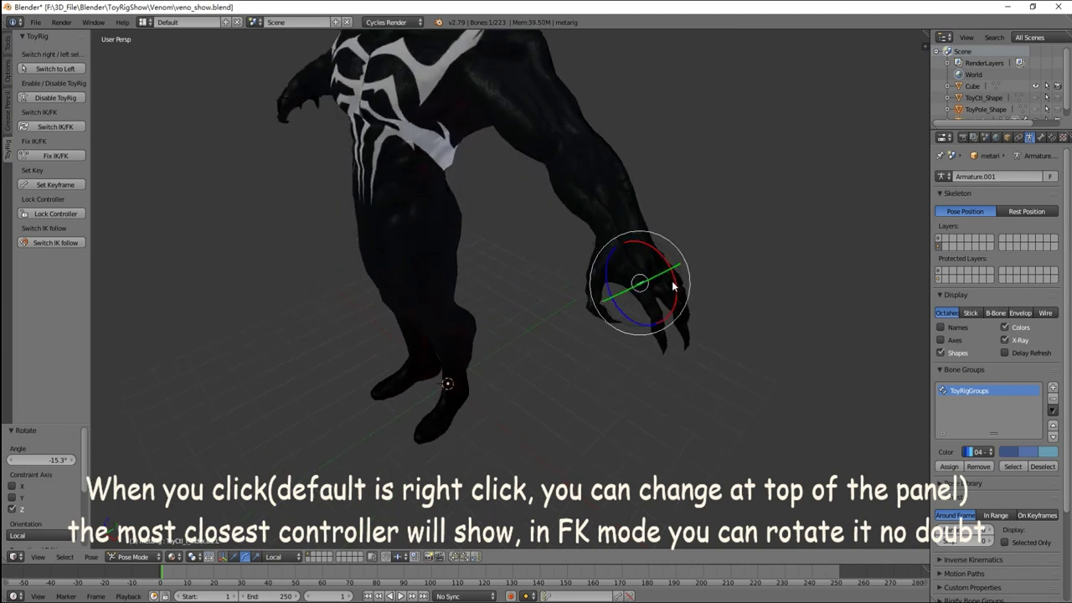
left_click_drag(671, 280, 674, 294)
Rotate the head controller -25.4° about local X, then select the right upper-arm controller
middle_click_drag(587, 263, 557, 217)
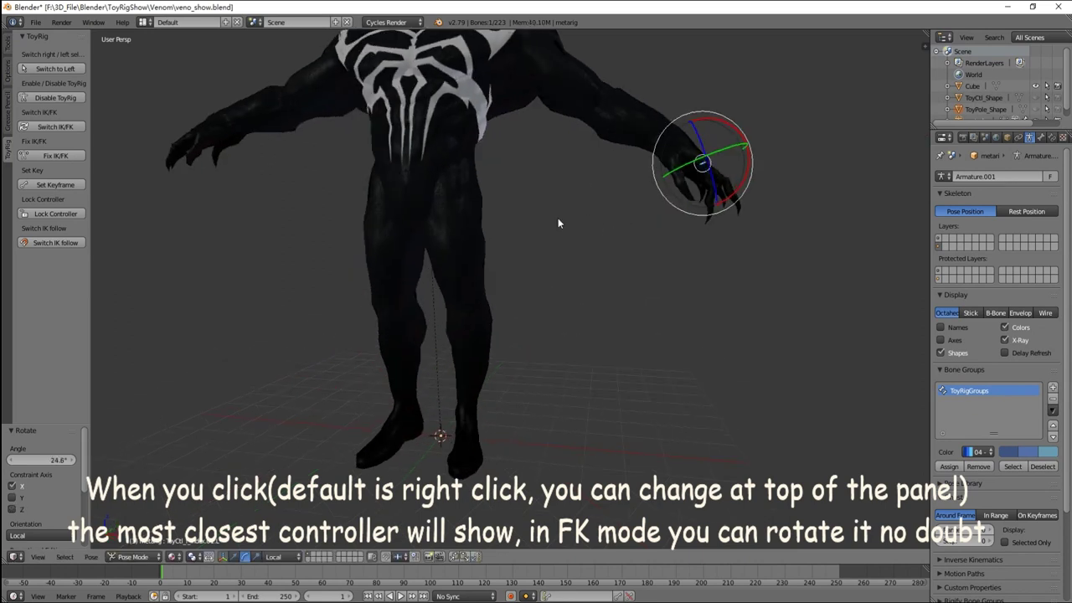
scroll(434, 224, "down", 2)
scroll(434, 224, "up", 4)
mouse_move(502, 284)
middle_mouse_down()
mouse_move(443, 290)
mouse_move(494, 280)
mouse_move(562, 290)
mouse_move(533, 272)
middle_mouse_up()
right_click(420, 276)
right_click(517, 265)
left_click_drag(534, 228, 530, 243)
mouse_move(531, 242)
middle_mouse_down()
mouse_move(535, 272)
mouse_move(567, 219)
mouse_move(576, 273)
mouse_move(590, 289)
mouse_move(527, 286)
mouse_move(569, 316)
mouse_move(581, 293)
middle_mouse_up()
right_click(614, 285)
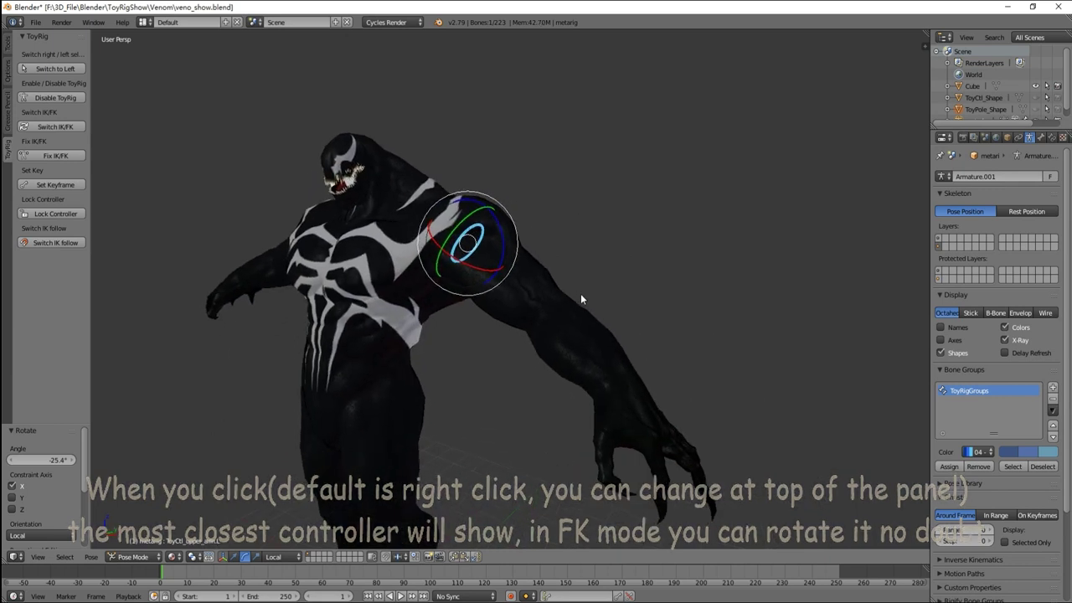
Switch the arm from FK to IK and move the IK hand control to a new spot
left_click(55, 128)
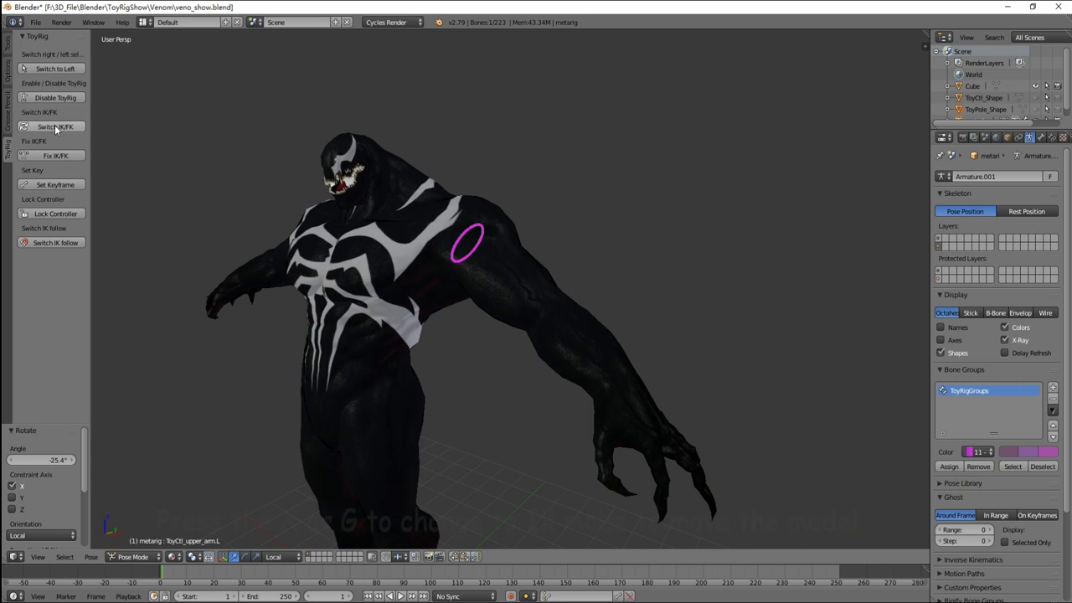
middle_click_drag(501, 257, 670, 376)
scroll(629, 324, "up", 3)
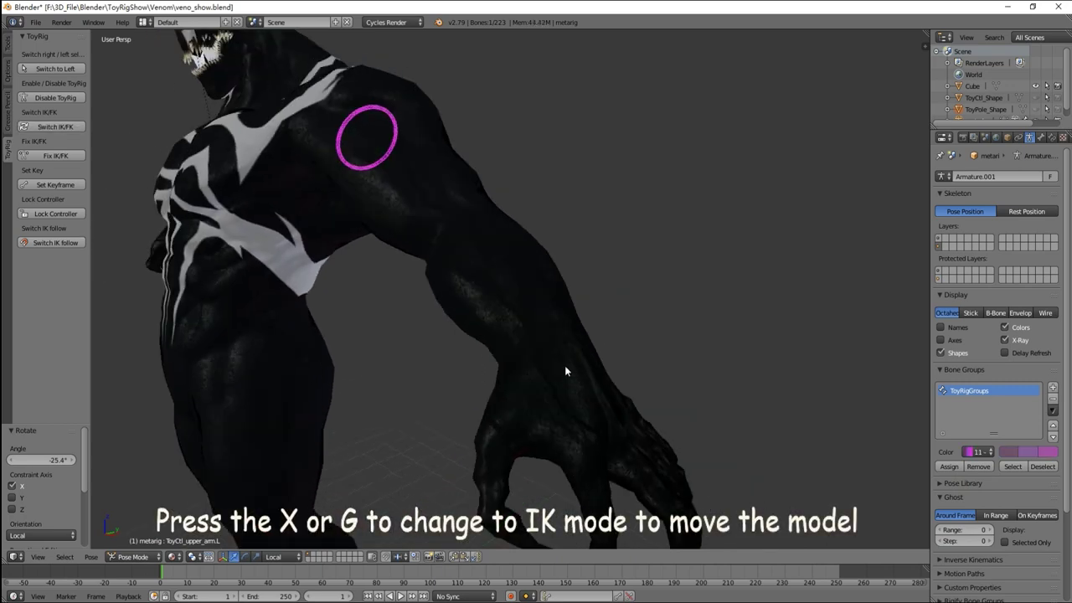
key("g")
scroll(564, 365, "down", 3)
middle_click_drag(564, 365, 607, 341)
scroll(607, 341, "up", 2)
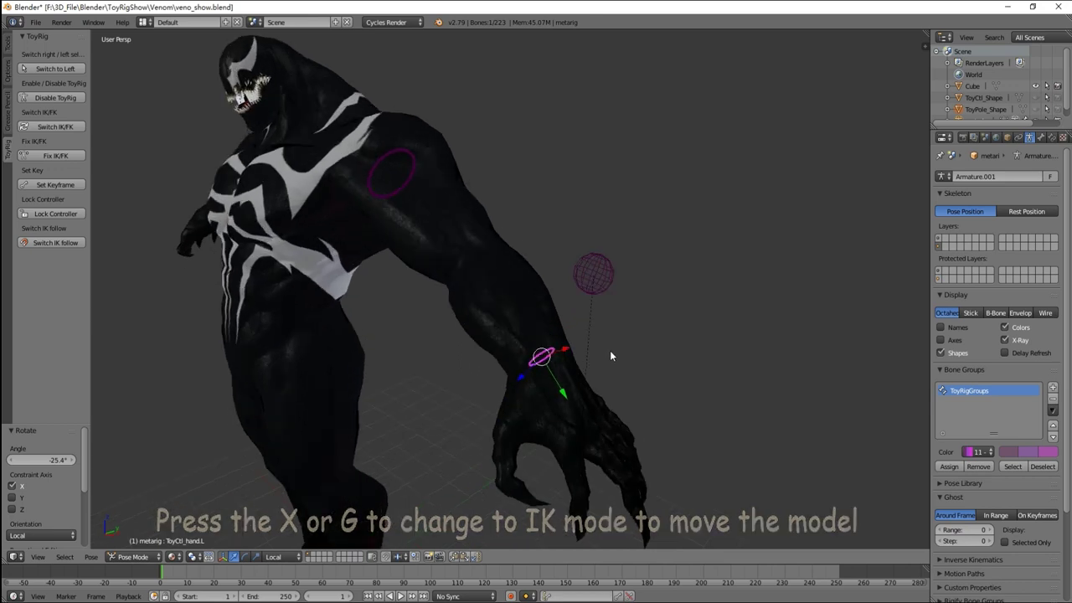
key("g")
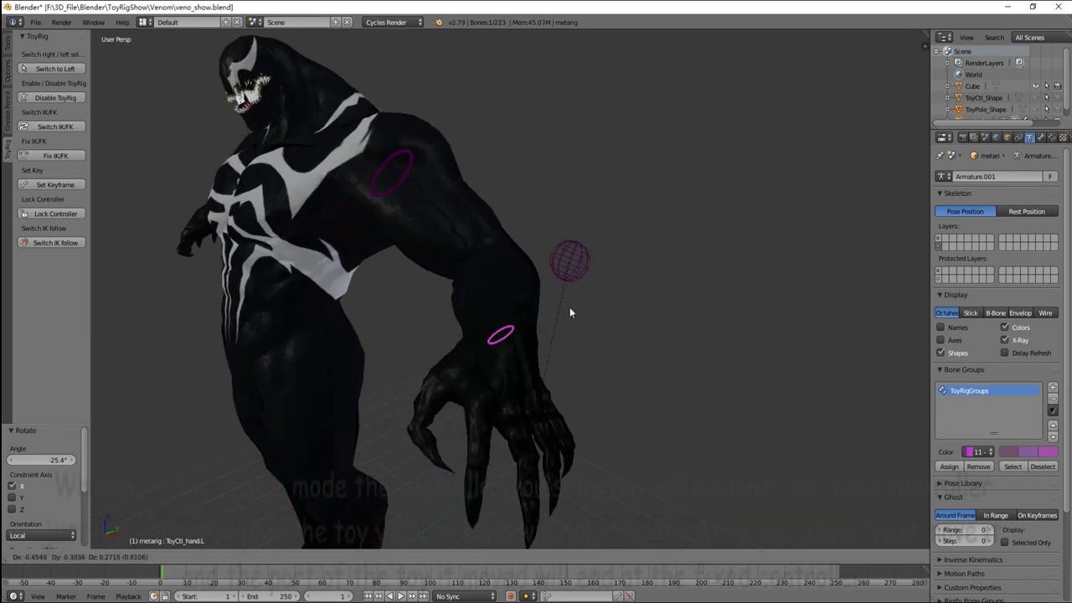
left_click(553, 300)
Raise the elbow pole sphere on its Z arrow so the arm bends
right_click(580, 236)
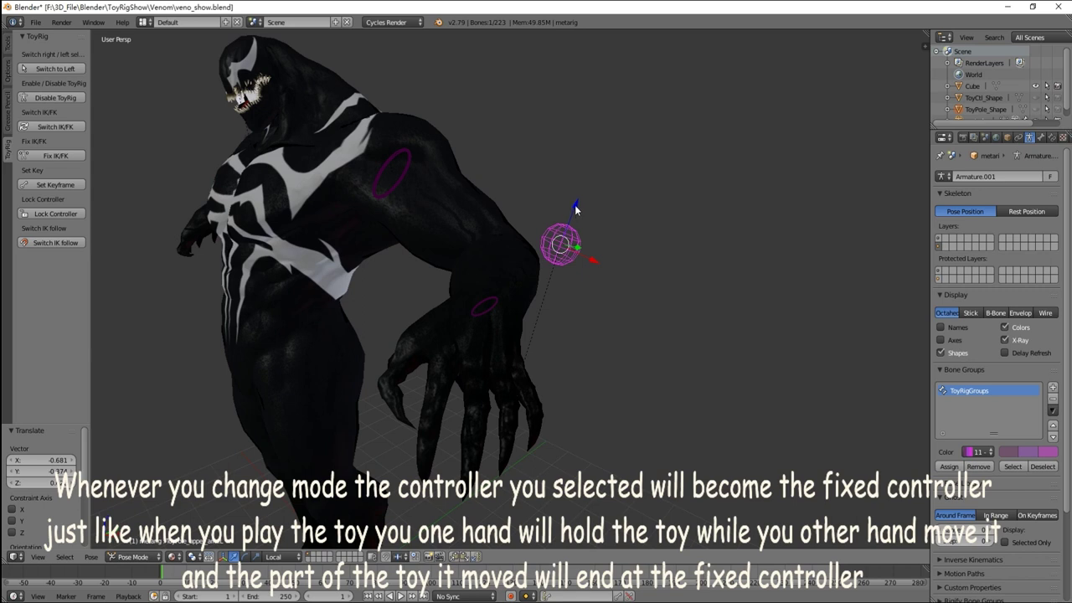
left_click_drag(575, 209, 598, 207)
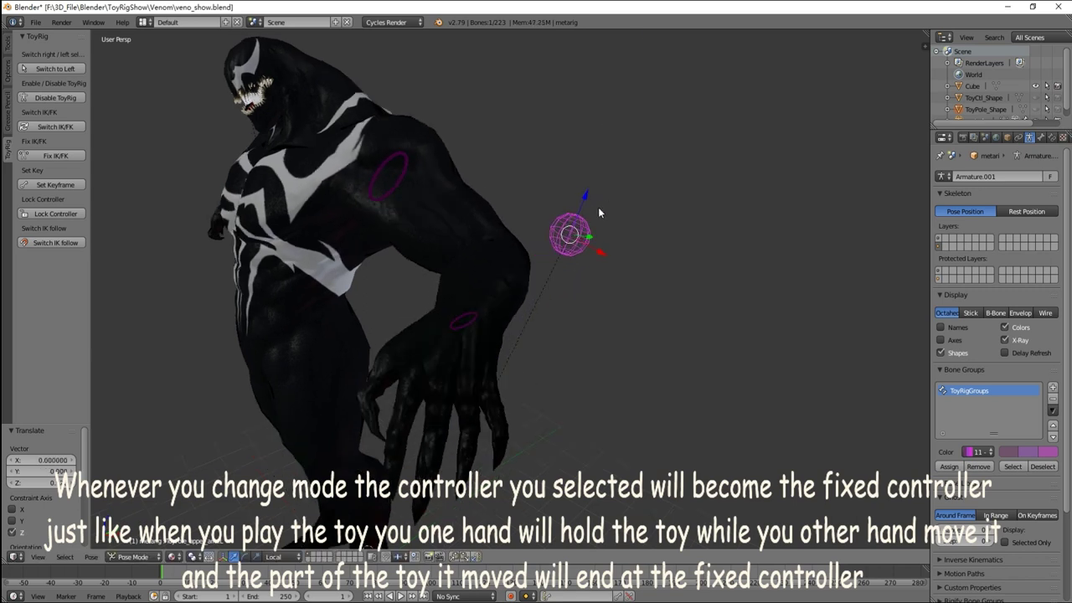
key("KP_1")
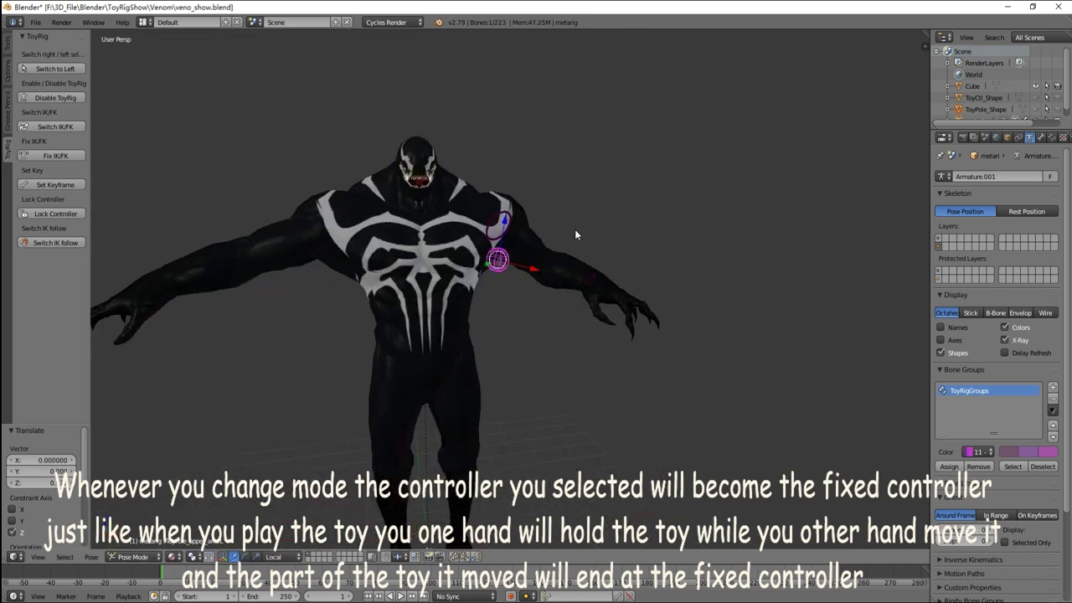
middle_click_drag(575, 234, 571, 271)
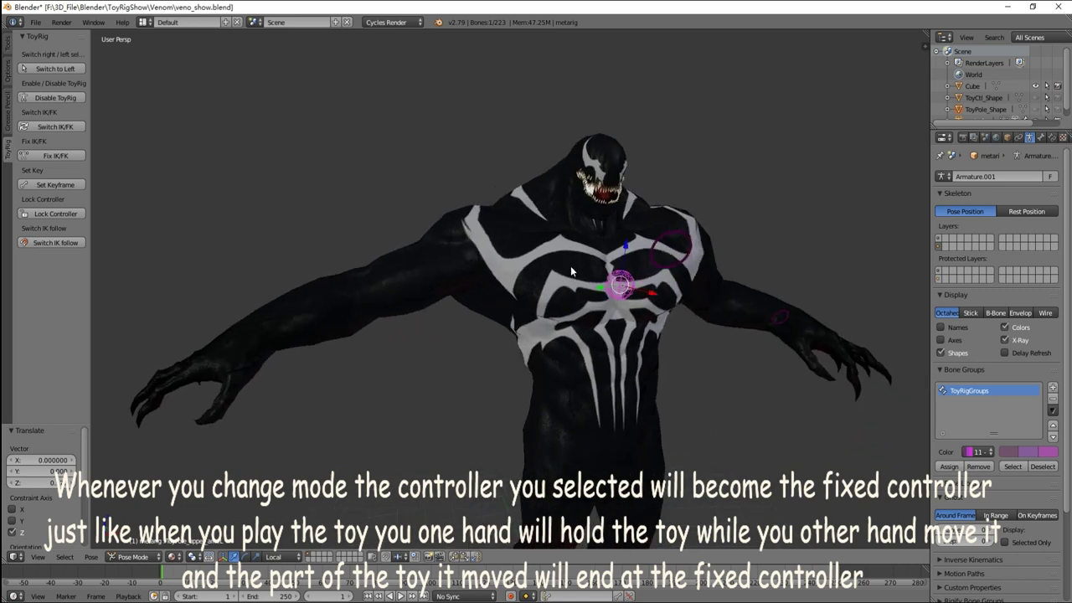
mouse_move(427, 262)
middle_mouse_down()
mouse_move(435, 291)
mouse_move(508, 269)
middle_mouse_up()
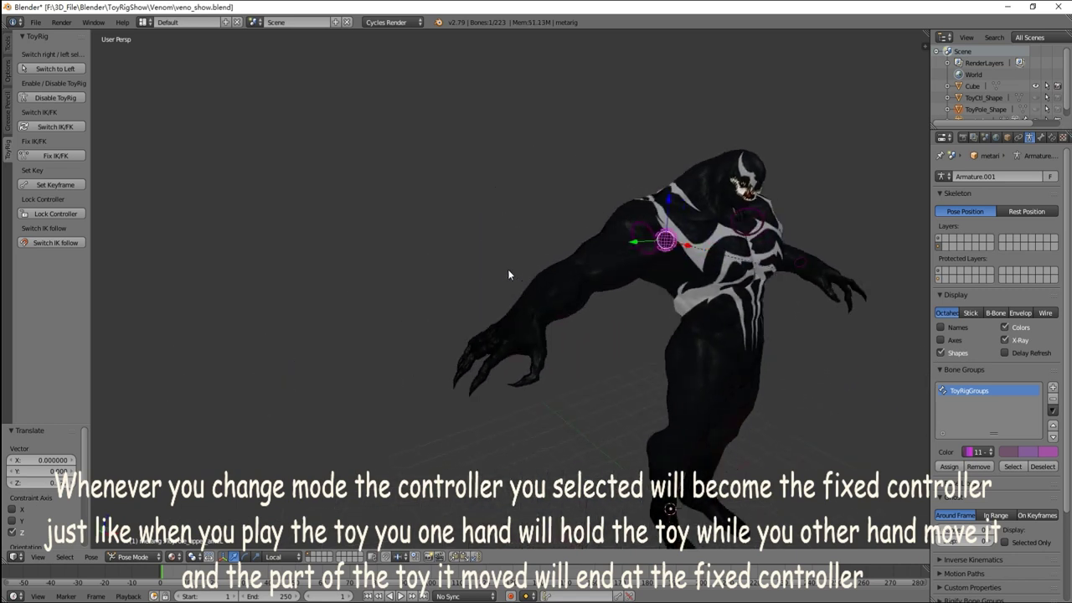
scroll(495, 261, "up", 4)
scroll(447, 268, "down", 3)
middle_click_drag(473, 272, 534, 306)
scroll(487, 290, "up", 2)
Move the wrist controller along its local Y axis to a new position
right_click(470, 318)
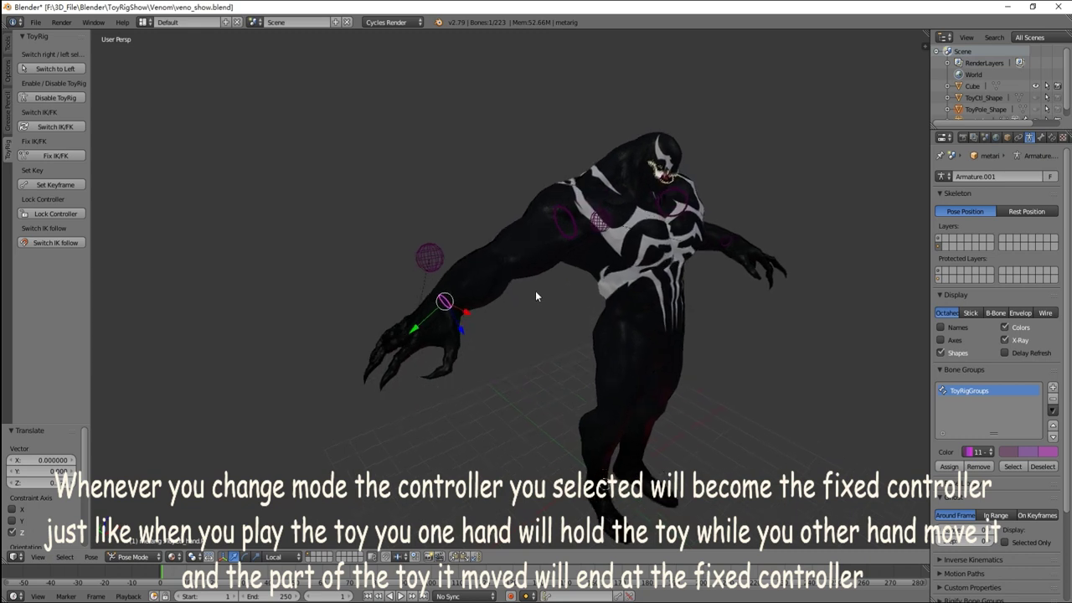
middle_click_drag(544, 299, 494, 319)
scroll(500, 326, "up", 3)
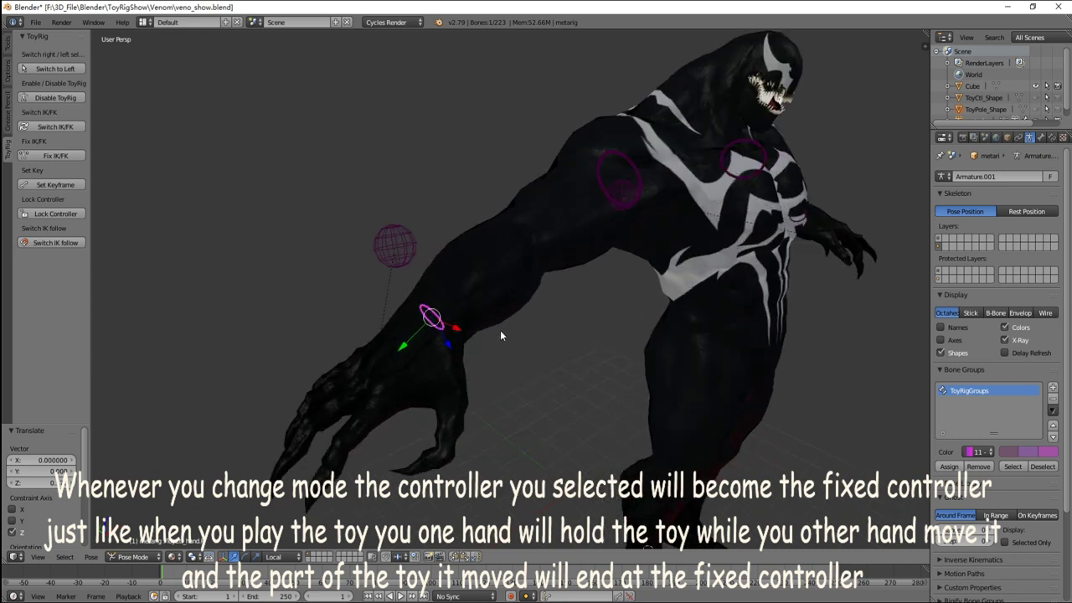
key("g")
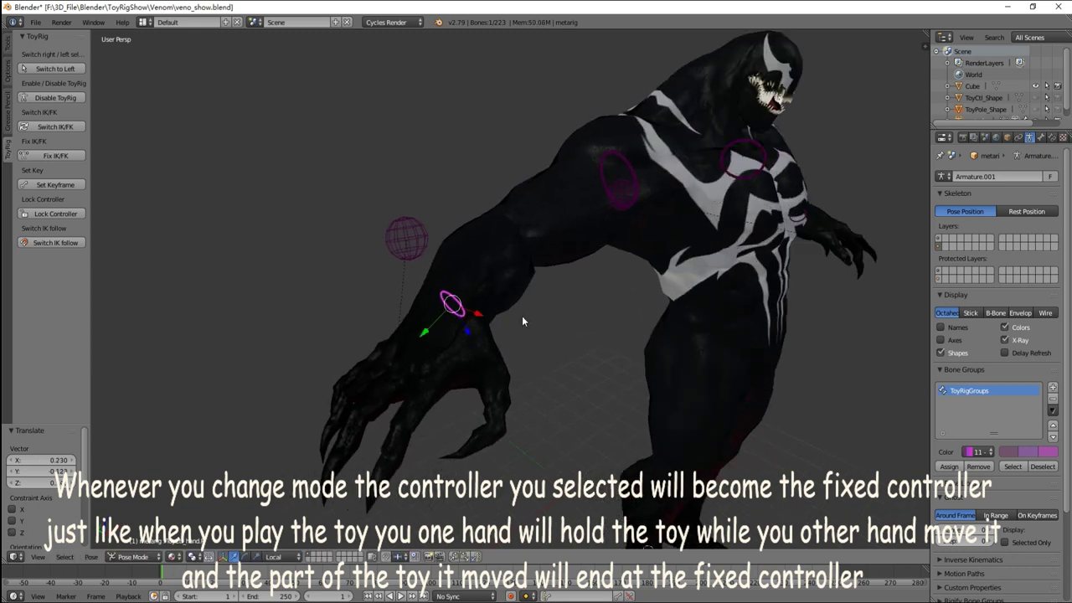
key("y")
key("y")
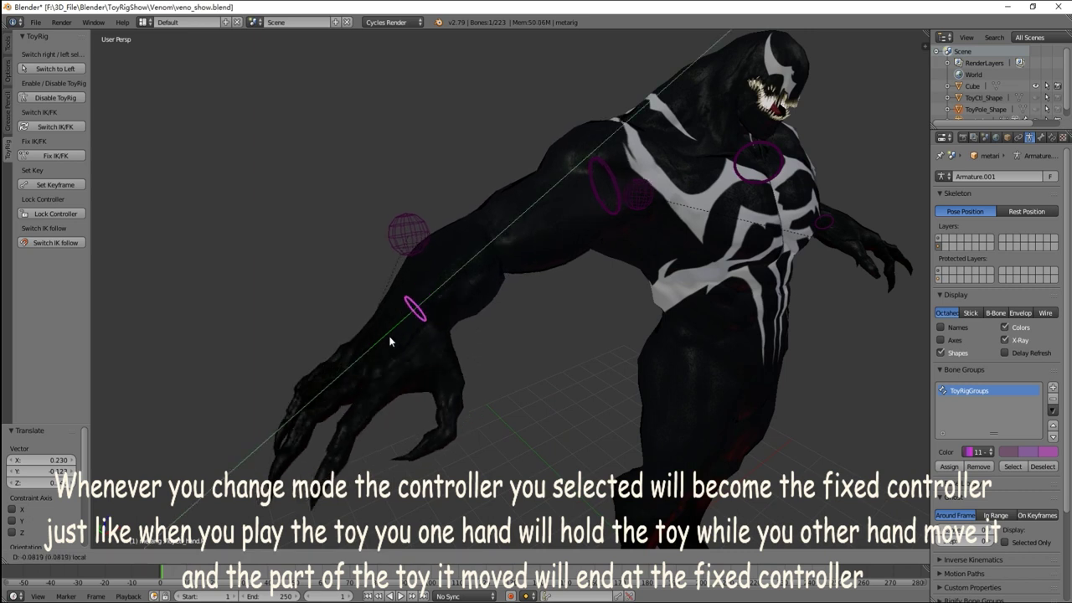
left_click(405, 341)
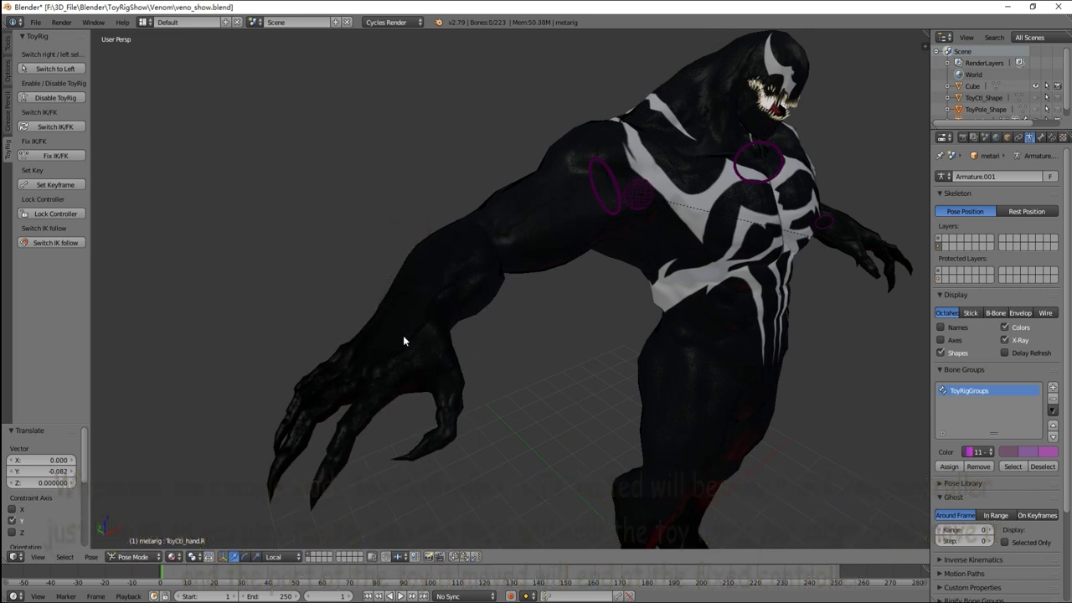
Orbit and zoom down to a close view of Venom's legs and feet
scroll(403, 341, "down", 3)
middle_click_drag(451, 332, 547, 296)
scroll(507, 246, "up", 2)
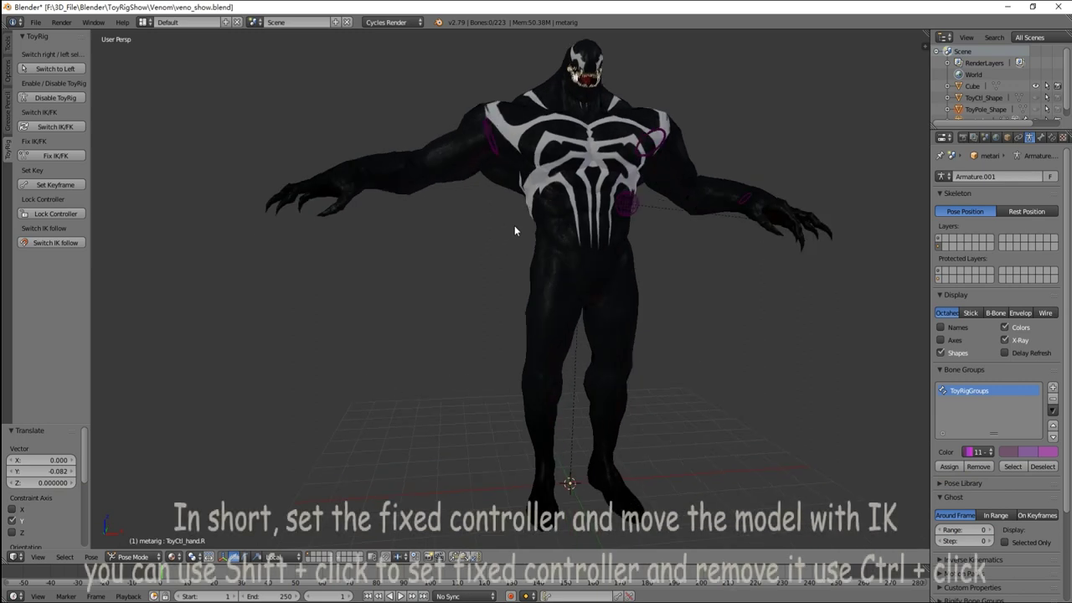
scroll(514, 230, "up", 4)
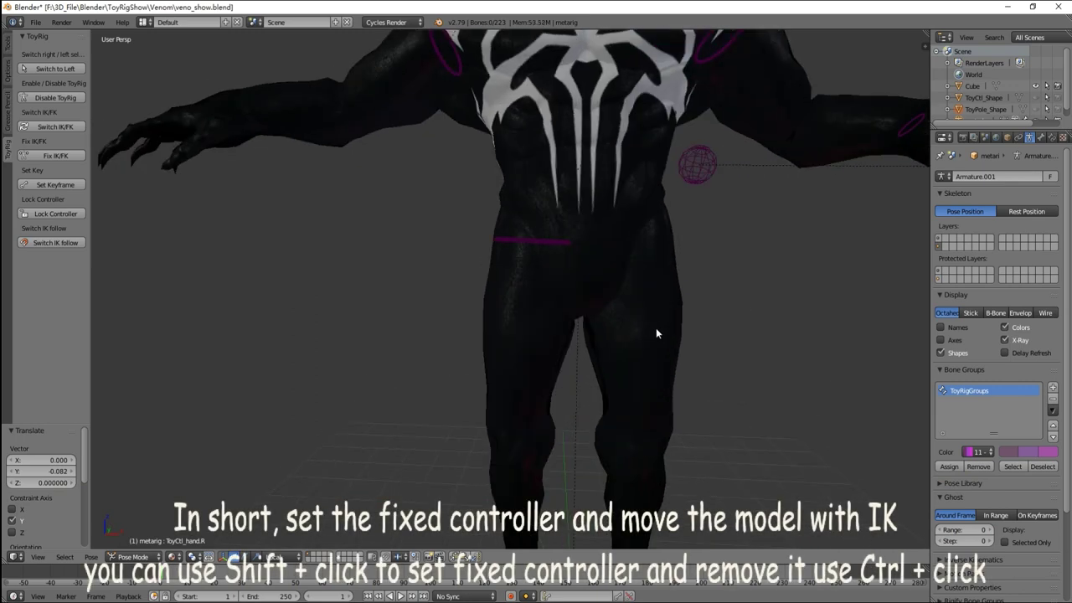
scroll(656, 328, "down", 3)
middle_click_drag(656, 328, 617, 330)
scroll(603, 293, "up", 2)
scroll(586, 259, "up", 2)
mouse_move(583, 260)
middle_mouse_down()
mouse_move(582, 235)
mouse_move(602, 232)
mouse_move(630, 248)
mouse_move(621, 274)
mouse_move(630, 282)
middle_mouse_up()
scroll(603, 232, "up", 1)
scroll(603, 232, "up", 2)
Raise the left foot controller by 0.033, 0.424, 1.223 so the knee bends
right_click(586, 371)
middle_click_drag(587, 370, 551, 358)
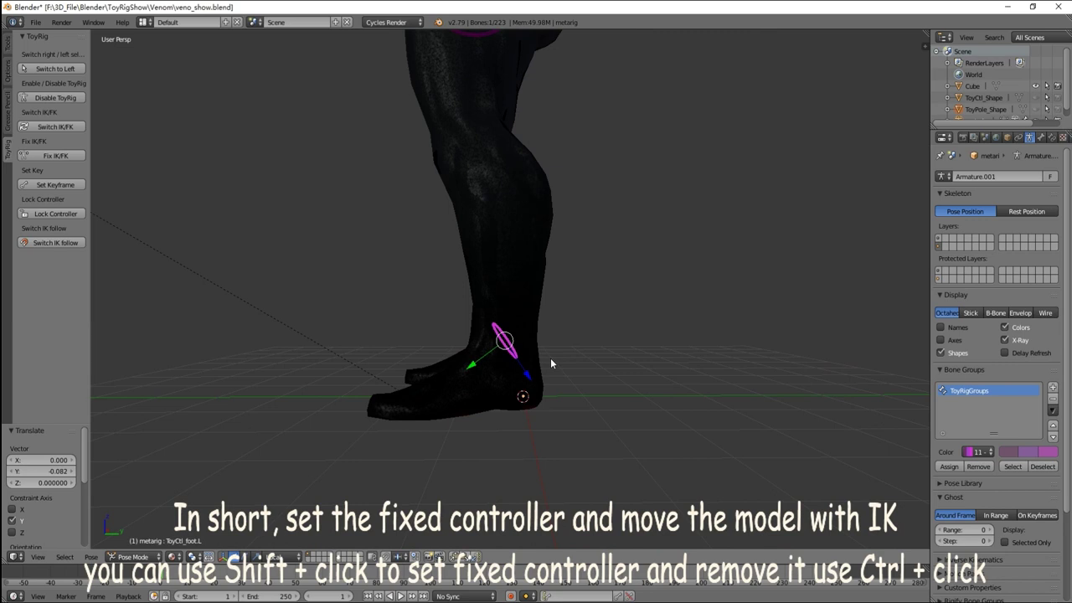
key("g")
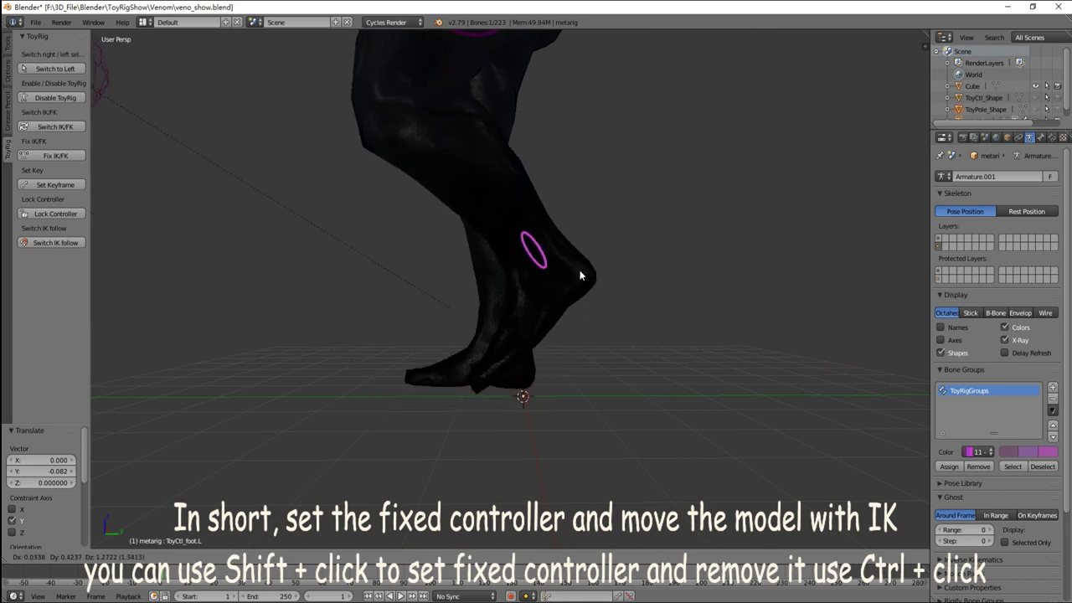
left_click(579, 271)
scroll(519, 215, "down", 4)
mouse_move(471, 306)
middle_mouse_down()
mouse_move(576, 337)
mouse_move(499, 311)
mouse_move(541, 331)
mouse_move(484, 238)
middle_mouse_up()
scroll(575, 317, "up", 2)
Move the right index fingertip controller by 0.200, -0.028, -0.005 to bend the finger
scroll(468, 250, "down", 1)
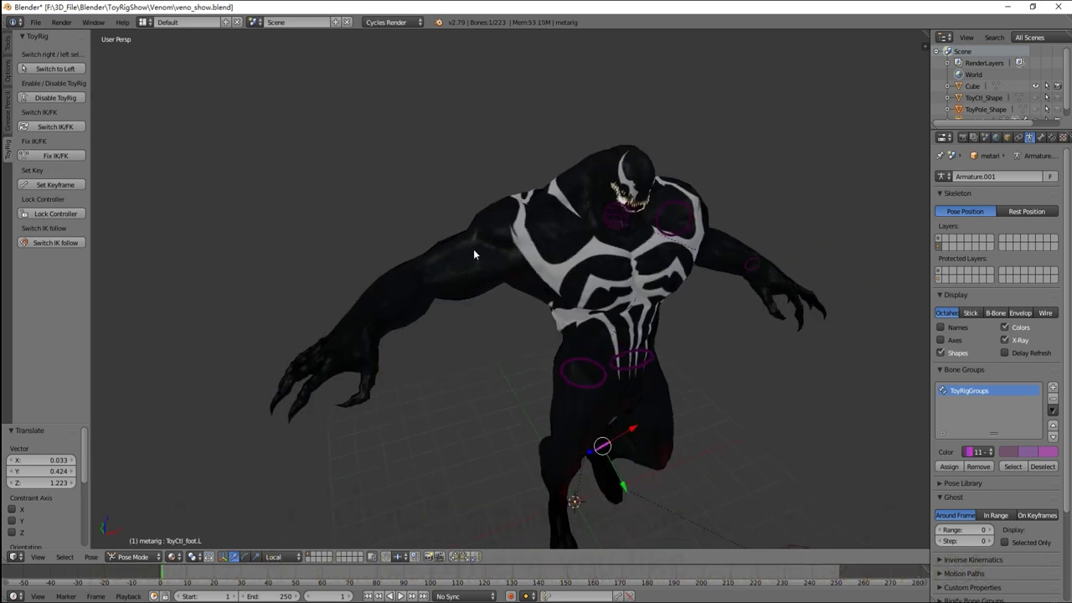
scroll(473, 251, "up", 2)
scroll(519, 222, "up", 1)
scroll(514, 221, "up", 2)
scroll(519, 264, "up", 1)
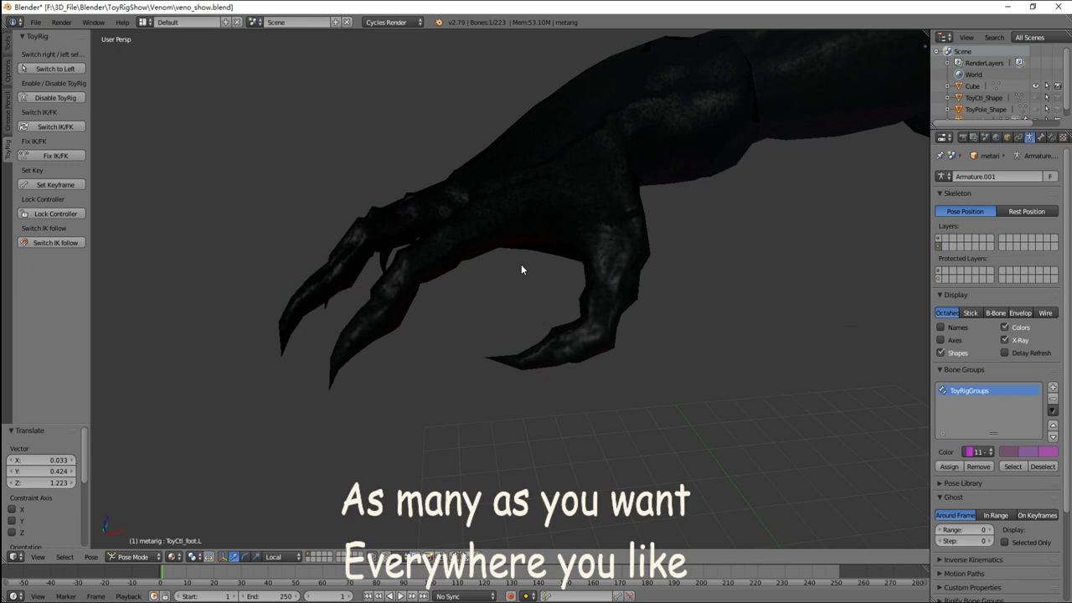
middle_click_drag(521, 264, 517, 290)
right_click(460, 346)
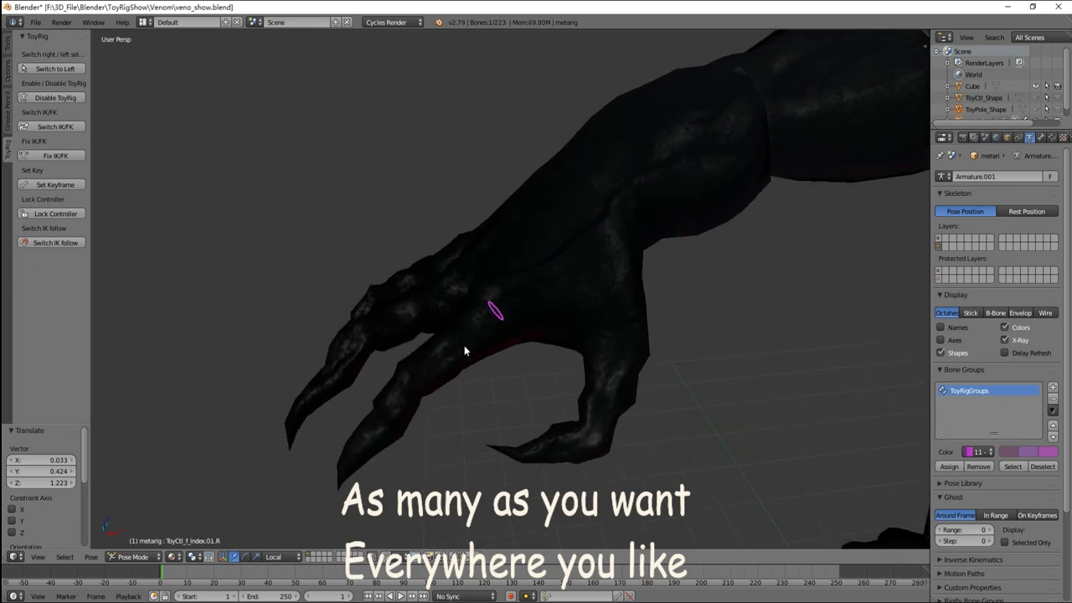
middle_click_drag(464, 345, 490, 301)
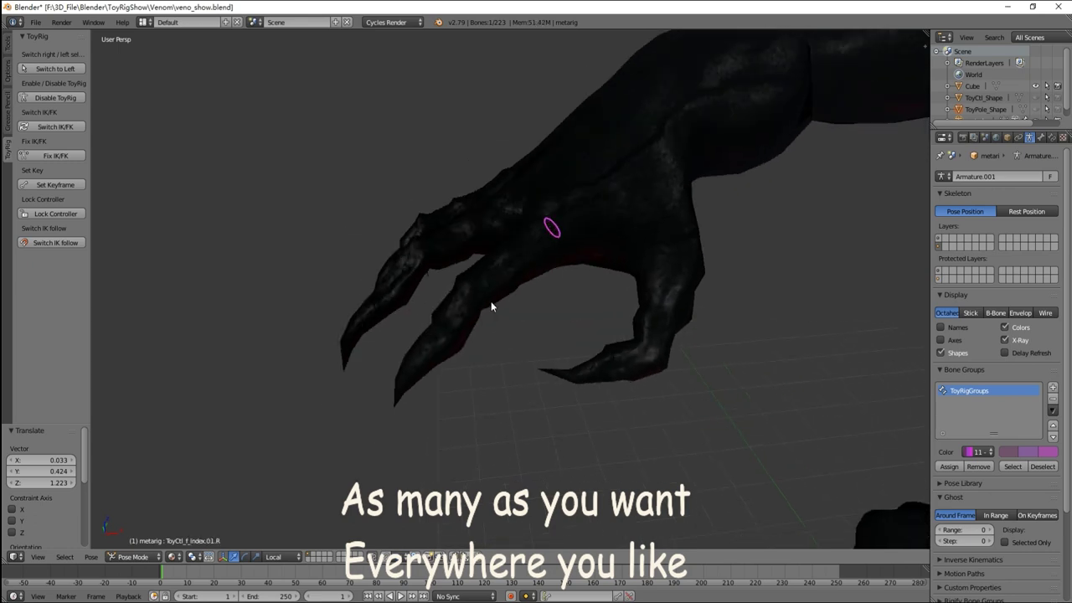
right_click(444, 338)
mouse_move(444, 339)
middle_mouse_down()
mouse_move(551, 311)
mouse_move(527, 297)
middle_mouse_up()
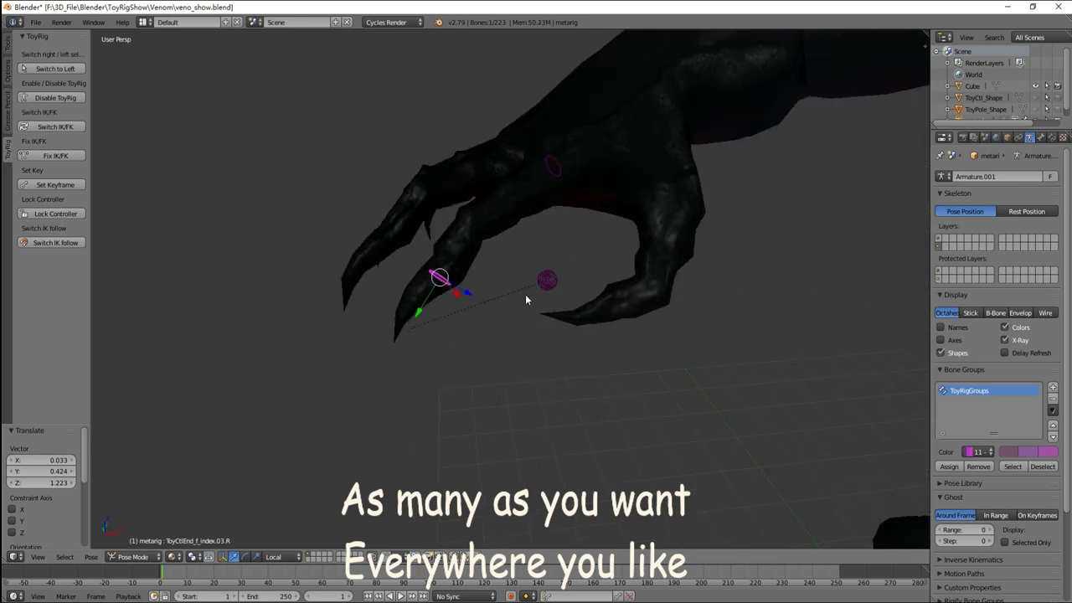
key("g")
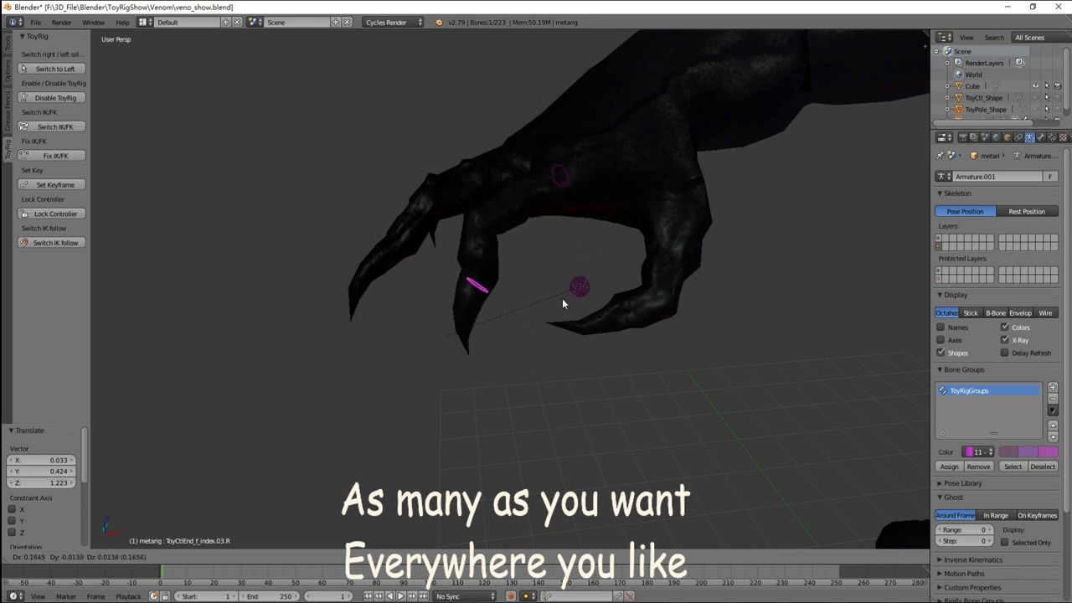
left_click(562, 298)
Zoom out to Venom's whole body and select the wrist IK controller
scroll(565, 298, "down", 4)
mouse_move(565, 299)
middle_mouse_down()
mouse_move(761, 315)
mouse_move(648, 273)
middle_mouse_up()
scroll(516, 306, "down", 3)
scroll(516, 302, "up", 2)
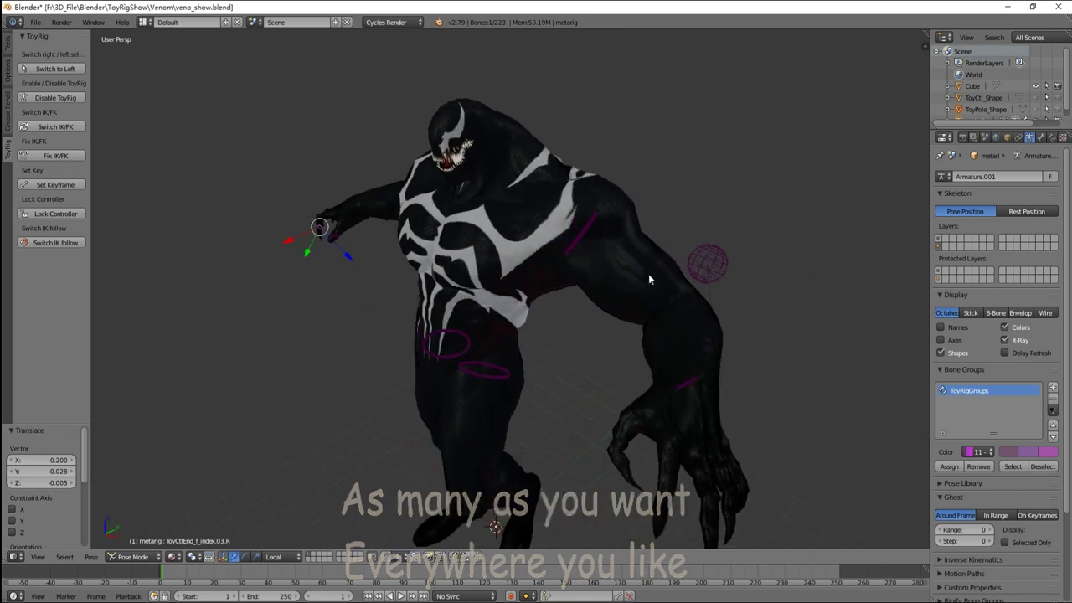
right_click(687, 328)
mouse_move(687, 328)
middle_mouse_down()
mouse_move(633, 354)
mouse_move(659, 319)
middle_mouse_up()
Rotate the wrist controller 34.8° about its local X axis
key("r")
mouse_move(570, 393)
middle_mouse_down()
mouse_move(590, 364)
mouse_move(713, 268)
mouse_move(624, 321)
mouse_move(666, 311)
middle_mouse_up()
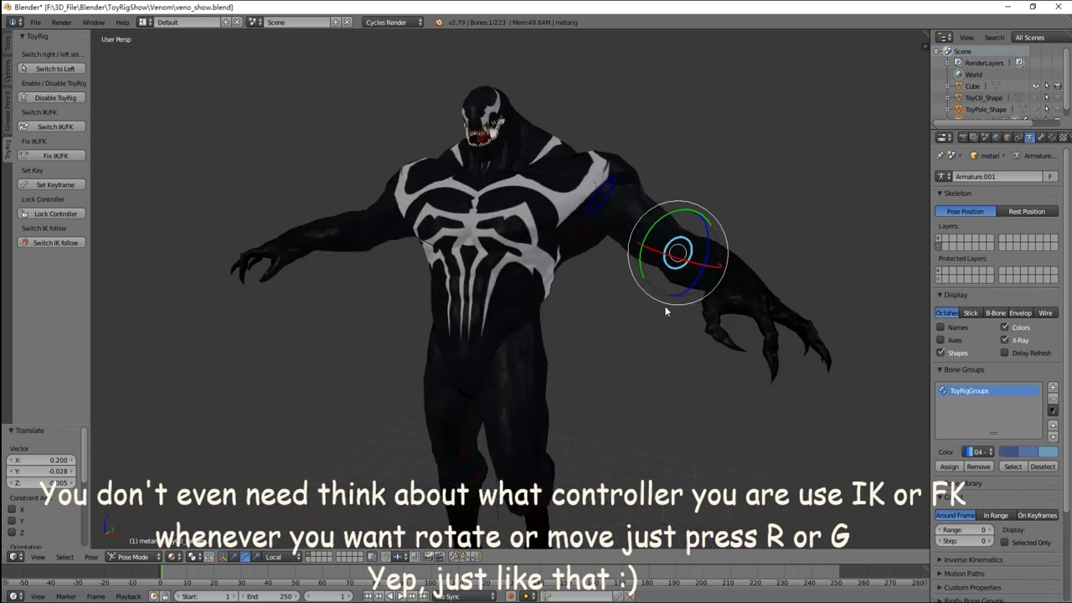
mouse_move(693, 264)
left_mouse_down()
mouse_move(713, 268)
mouse_move(699, 279)
mouse_move(704, 307)
left_mouse_up()
mouse_move(704, 307)
middle_mouse_down()
mouse_move(626, 345)
mouse_move(689, 319)
mouse_move(657, 309)
mouse_move(613, 261)
middle_mouse_up()
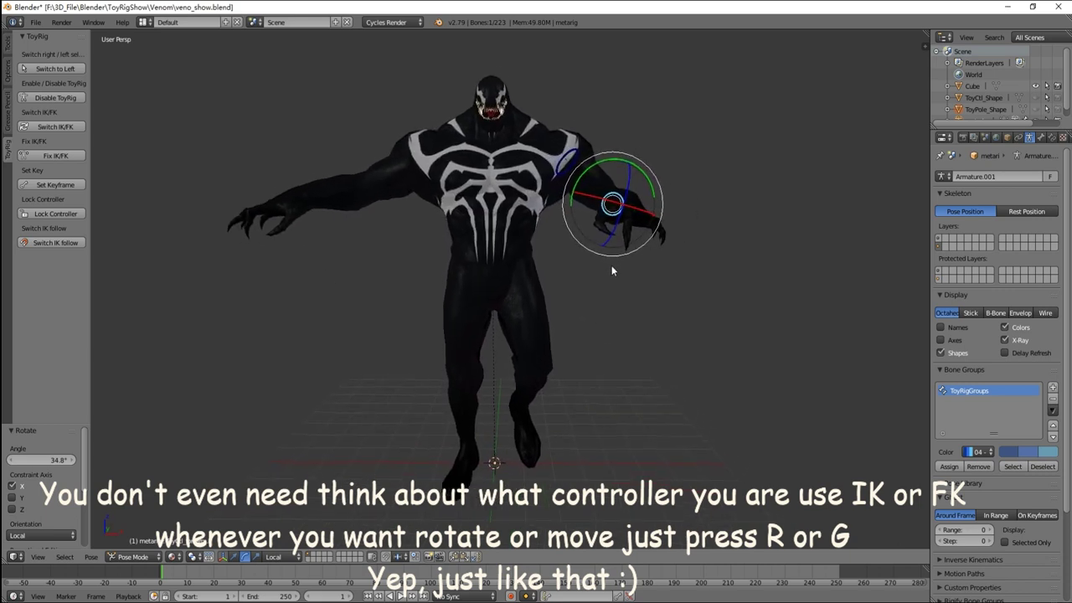
scroll(612, 263, "up", 2)
scroll(611, 262, "down", 1)
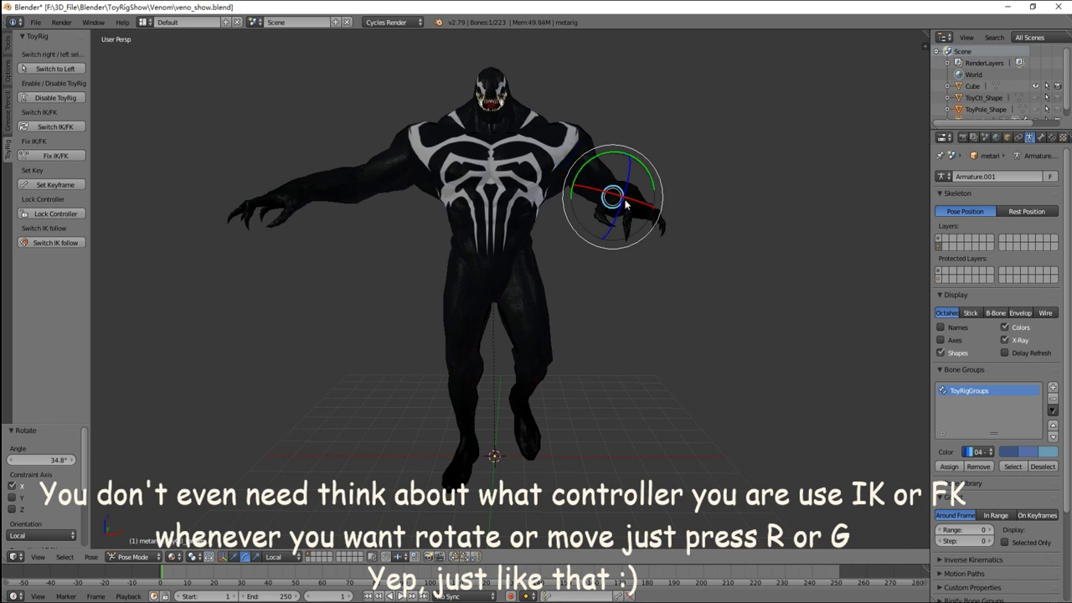
mouse_move(624, 209)
middle_mouse_down()
mouse_move(627, 232)
mouse_move(625, 205)
middle_mouse_up()
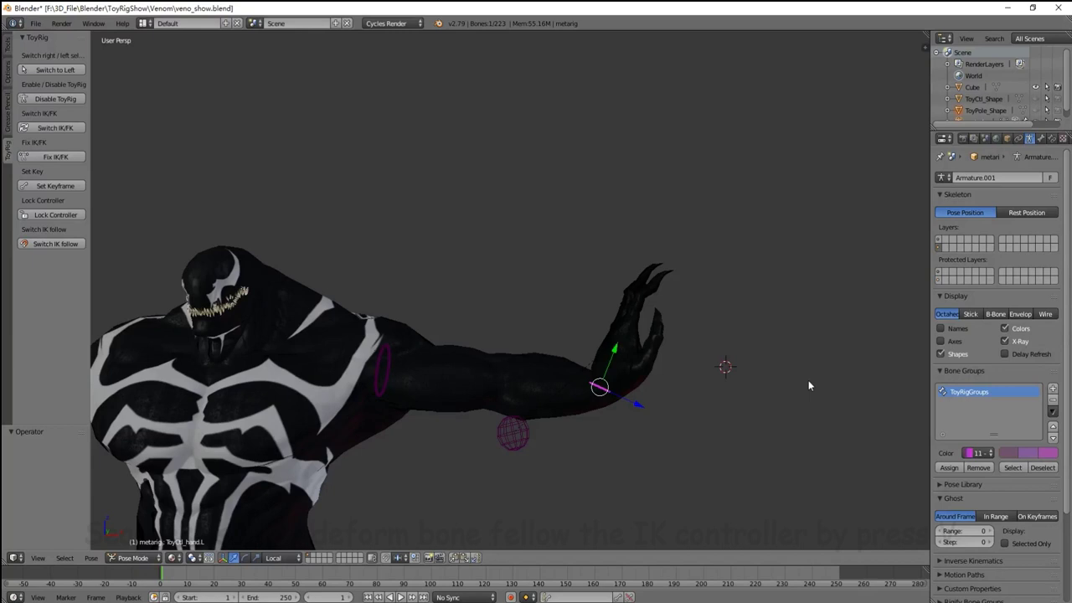
Raise the hand controller twice, toggling IK follow with V in between
key("g")
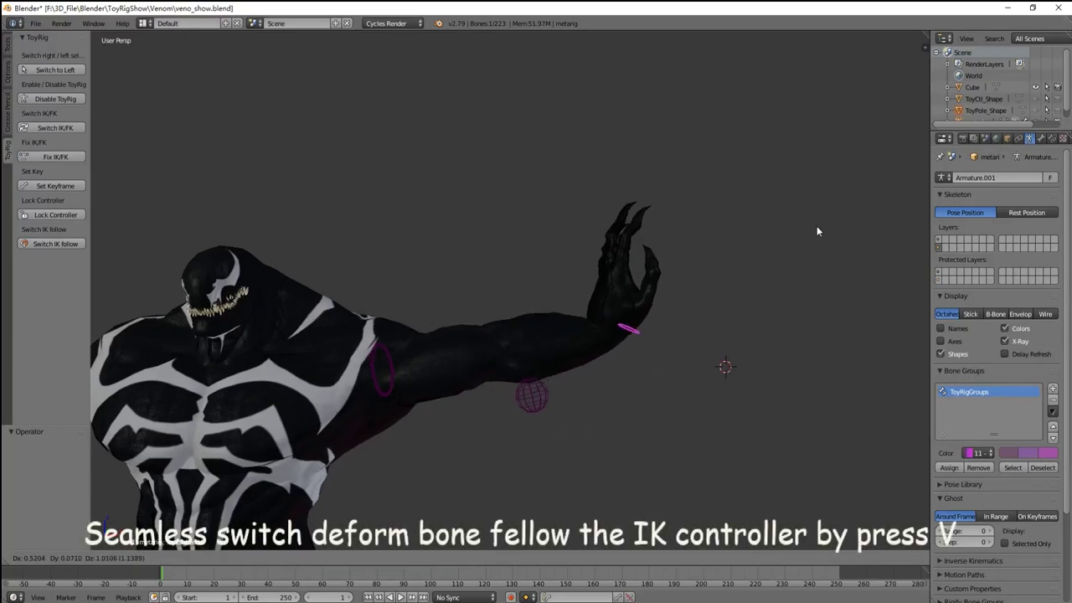
left_click(846, 372)
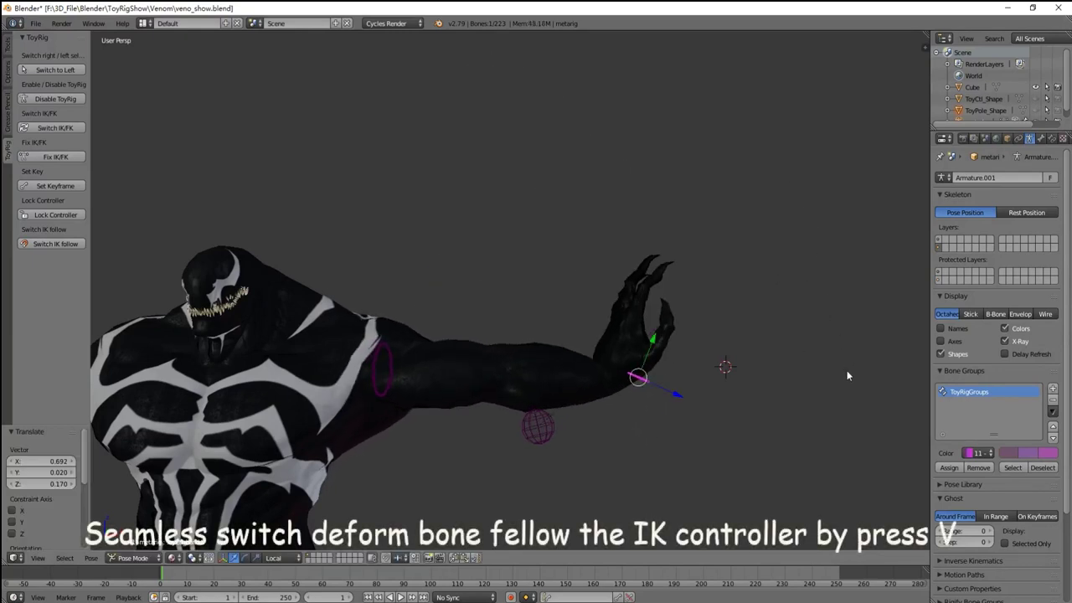
key("v")
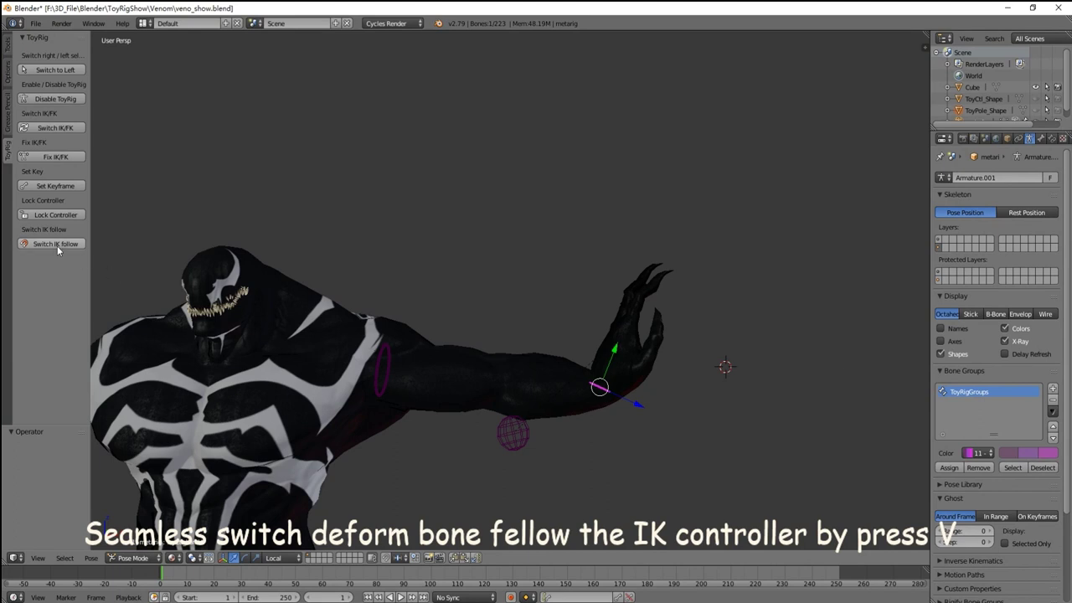
key("g")
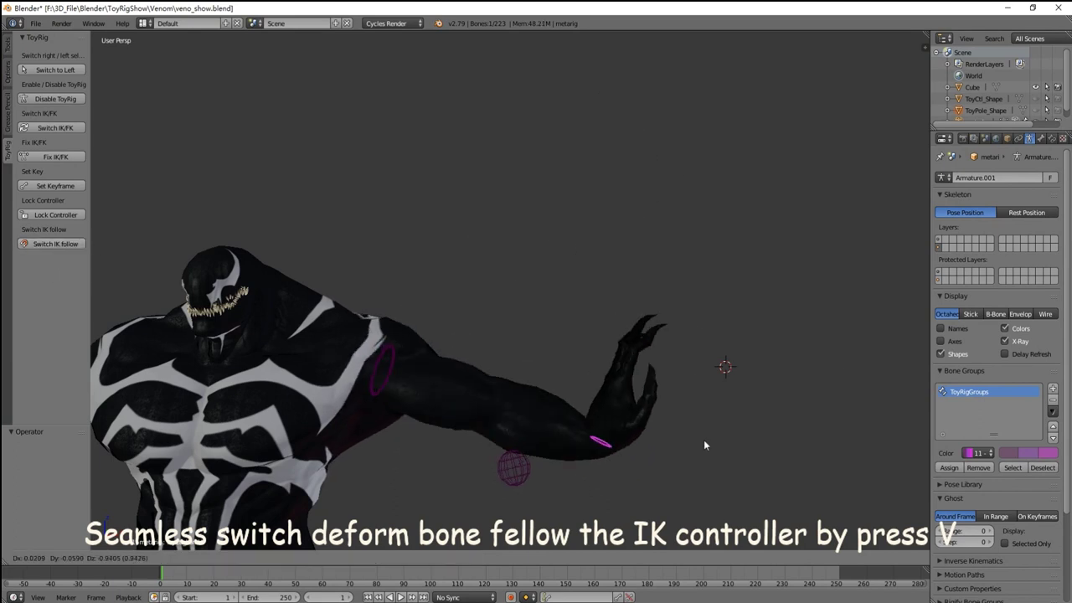
left_click(661, 174)
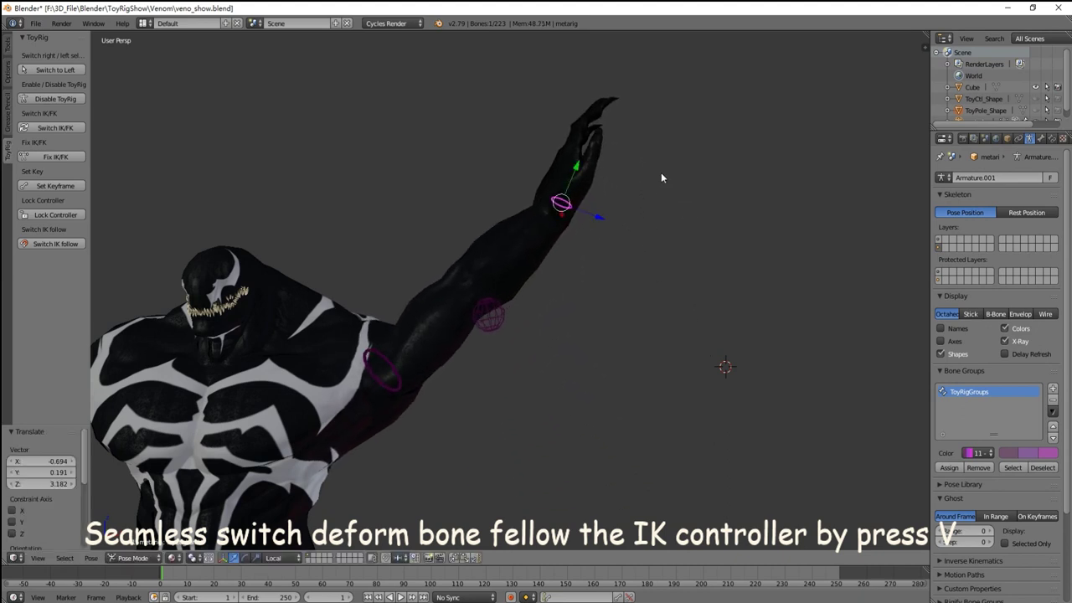
Toggle Switch IK follow and repose the arm, ending at 1.283, -0.164, -2.879
left_click(59, 243)
key("g")
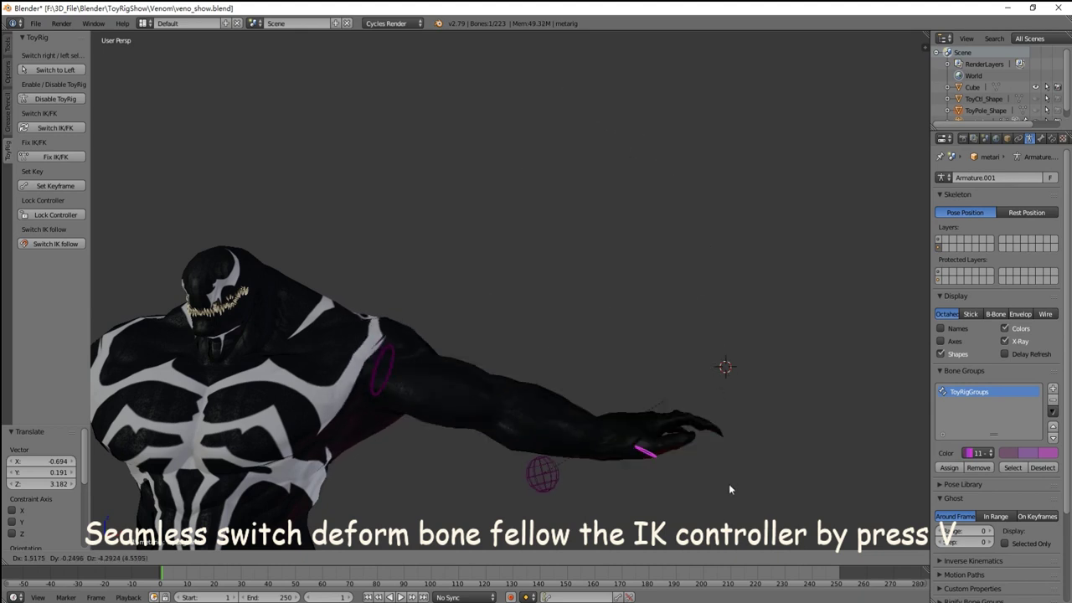
left_click(632, 215)
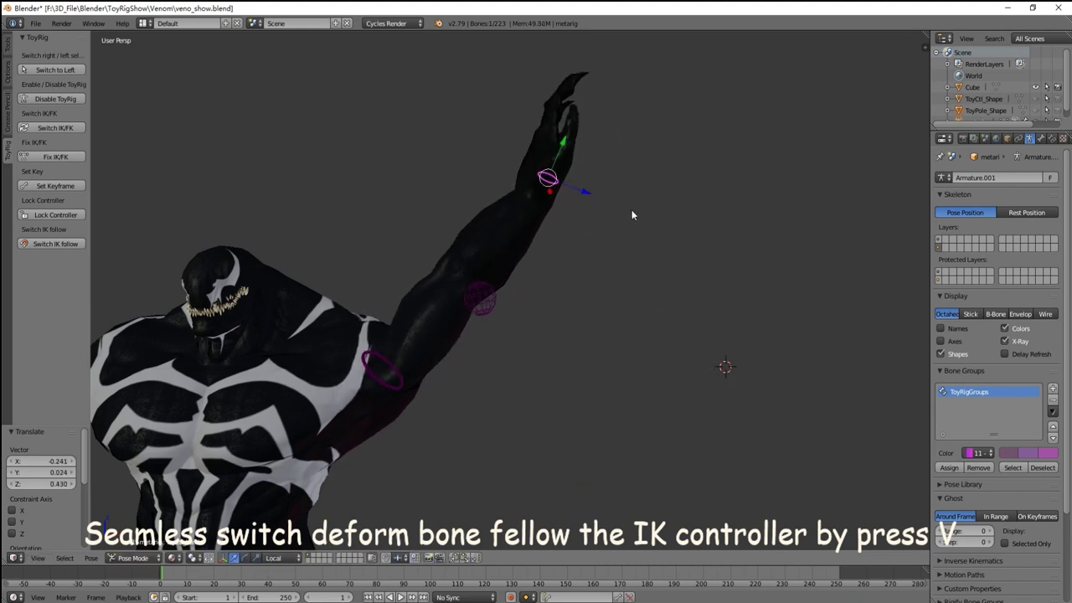
key("v")
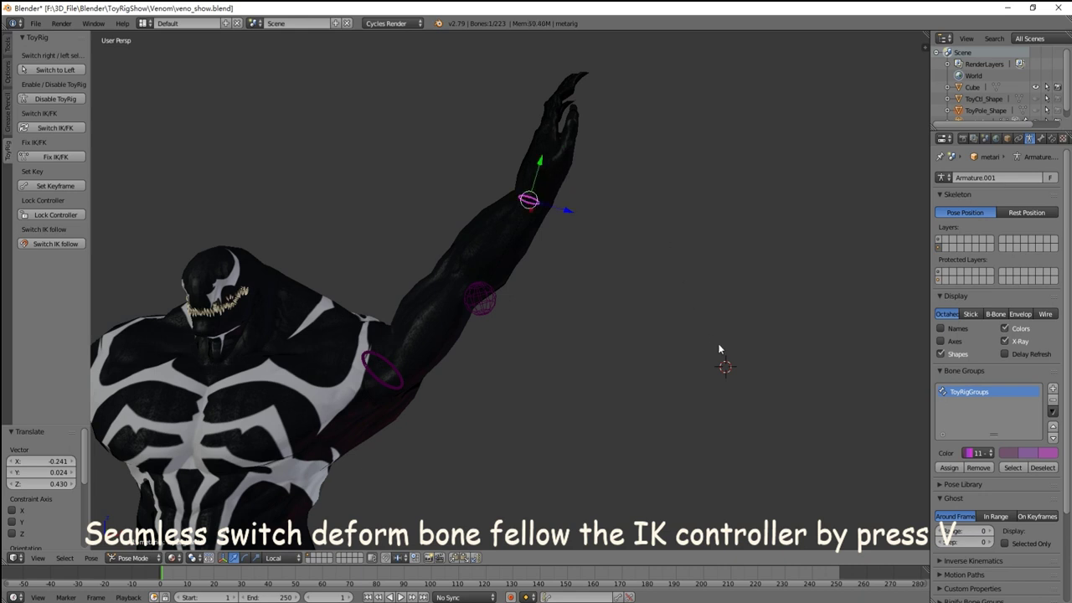
key("g")
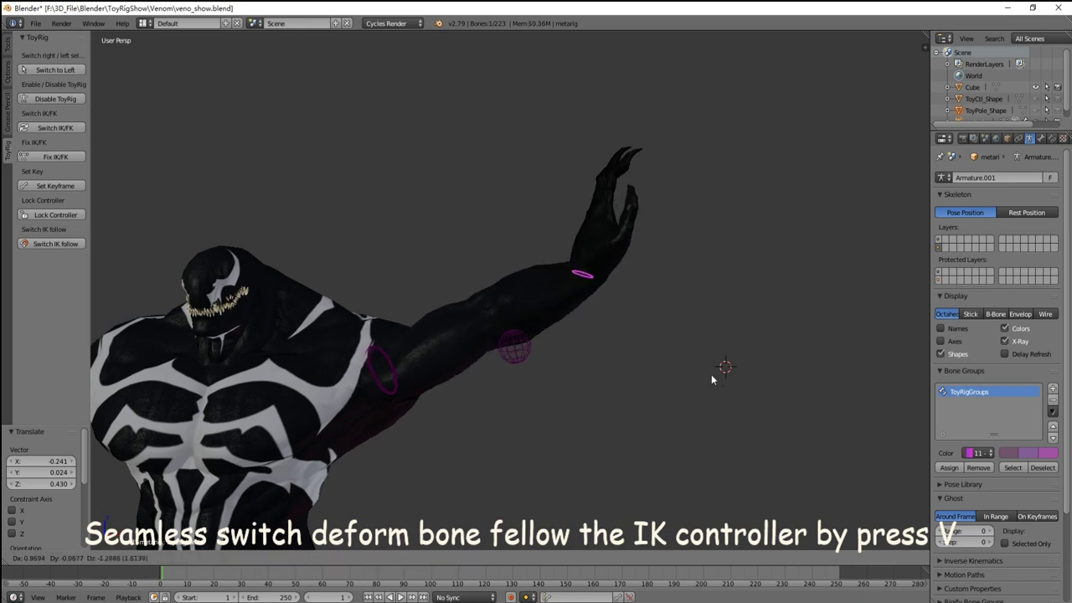
left_click(707, 417)
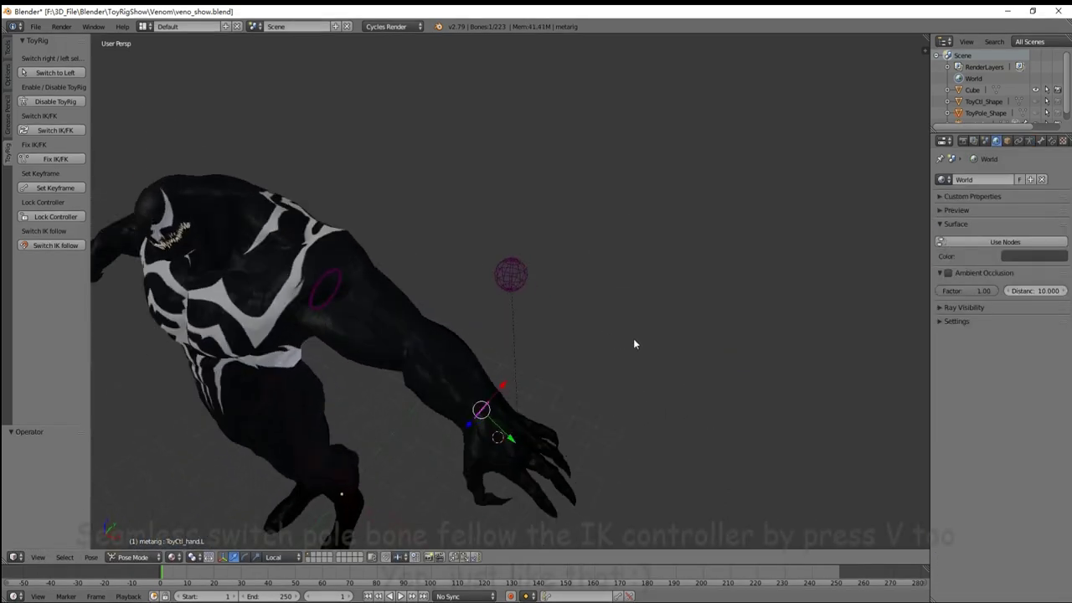
Move the hand controller, select the elbow pole, then drop the hand IK controller lower
key("g")
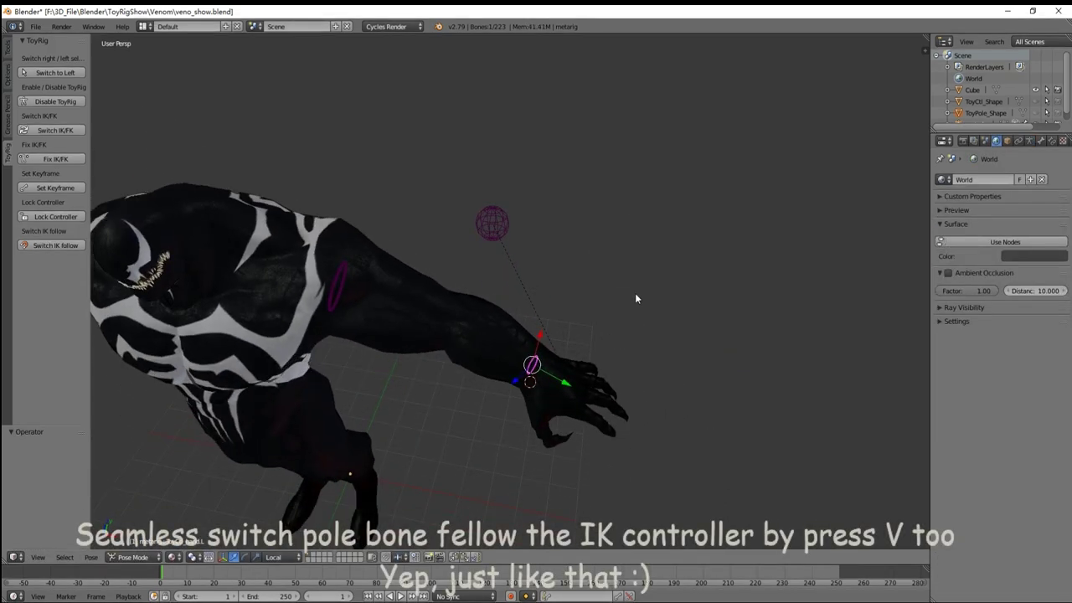
left_click(572, 261)
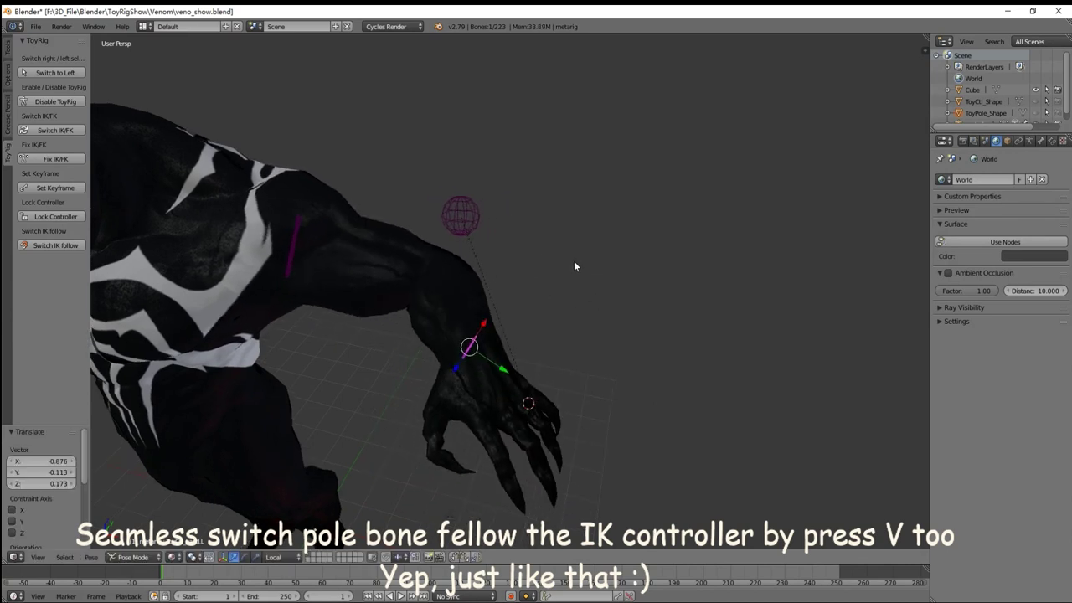
right_click(456, 231)
middle_click_drag(456, 232, 622, 270)
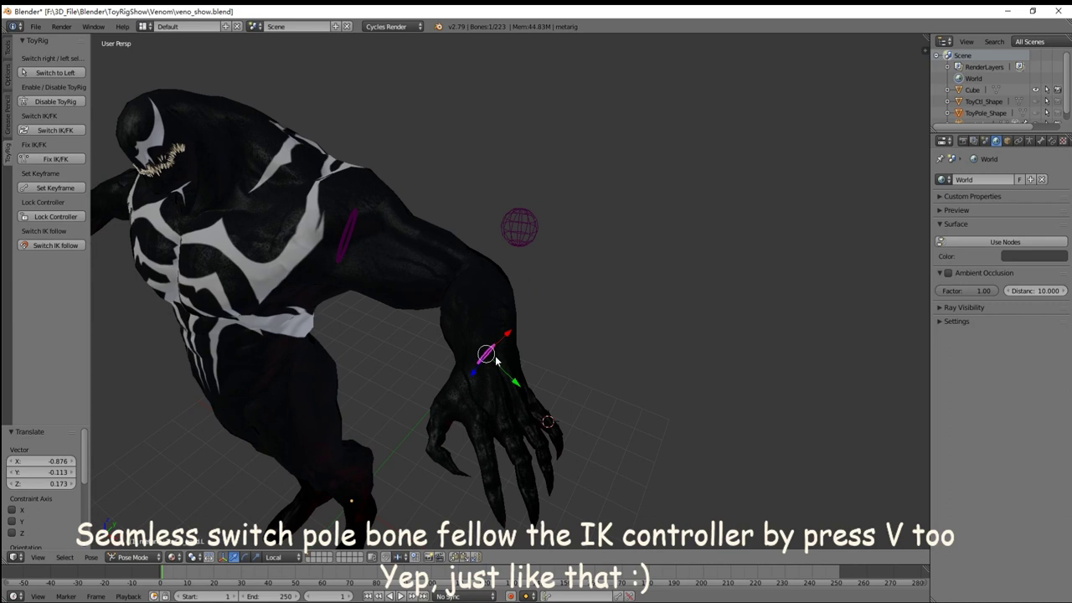
middle_click_drag(552, 356, 591, 332)
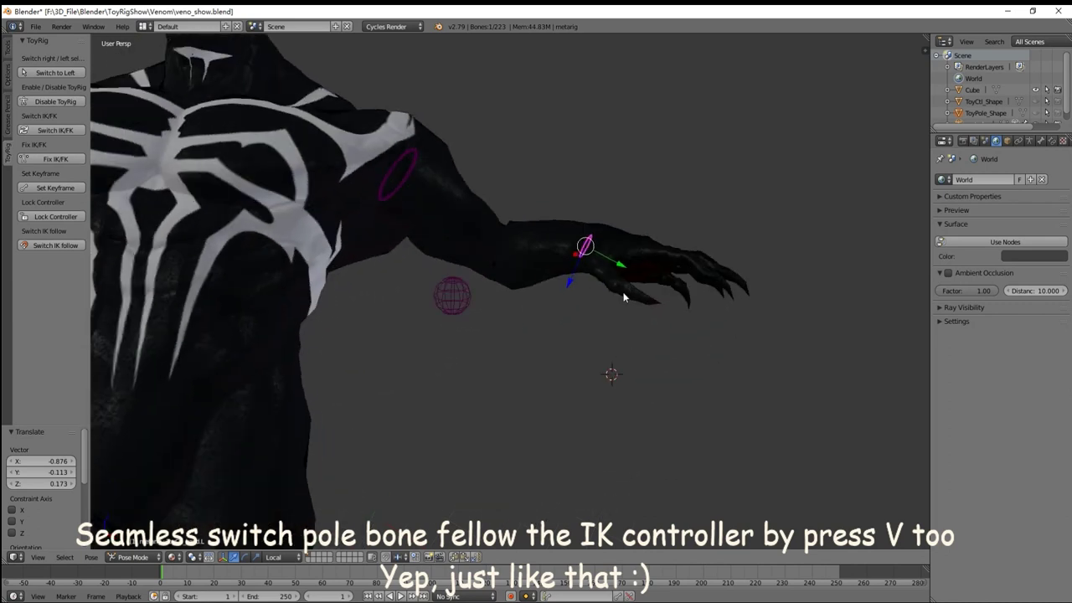
key("g")
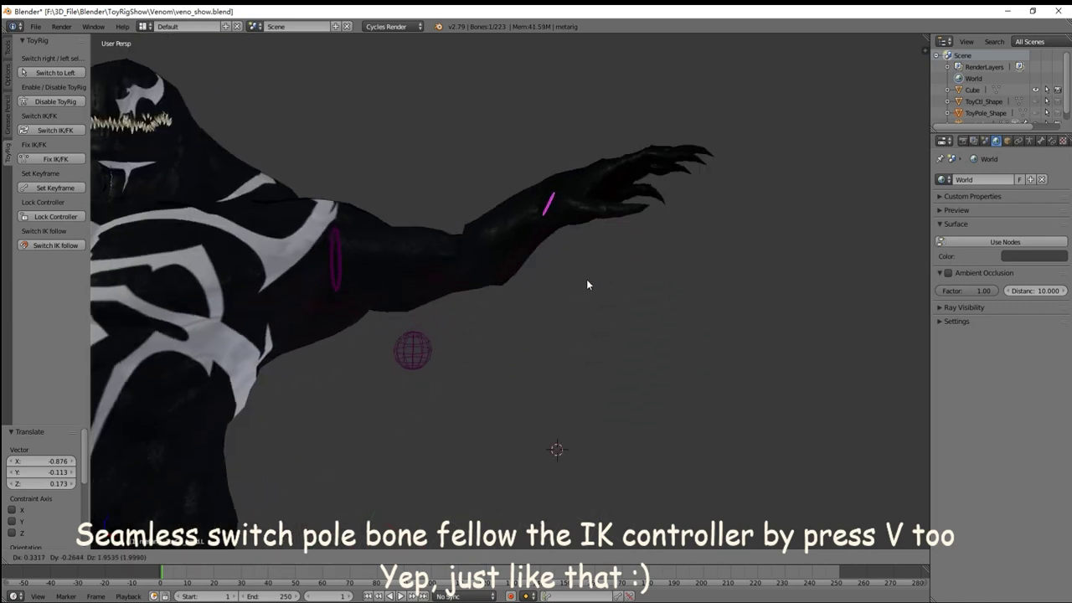
left_click(538, 495)
scroll(537, 495, "down", 4)
Lower the wrist IK controller twice more, with the elbow pole following the hand
key("g")
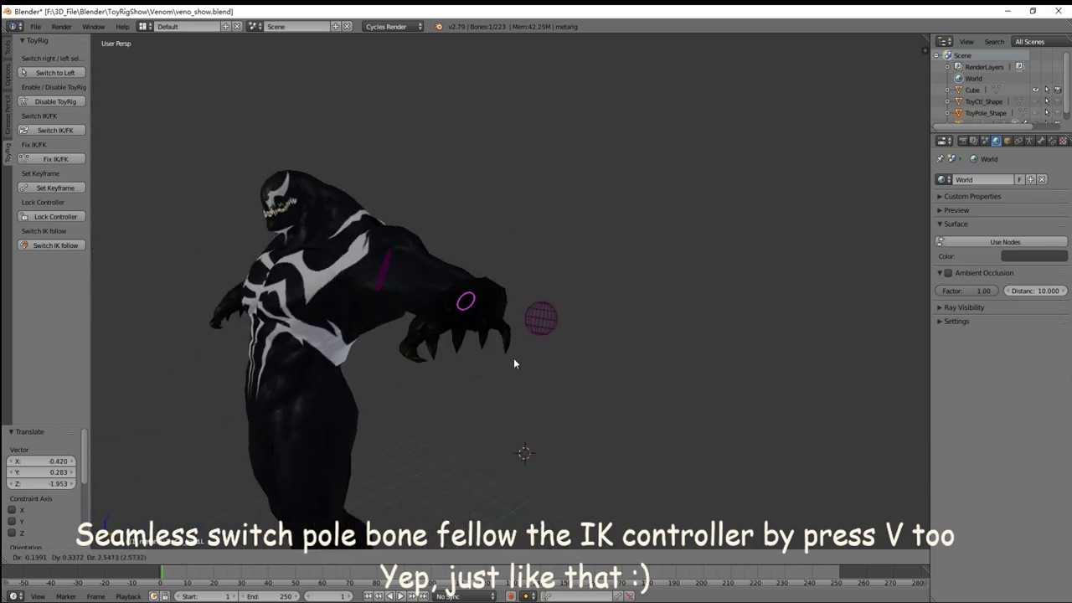
left_click(514, 392)
middle_click_drag(514, 391, 559, 325)
right_click(559, 315)
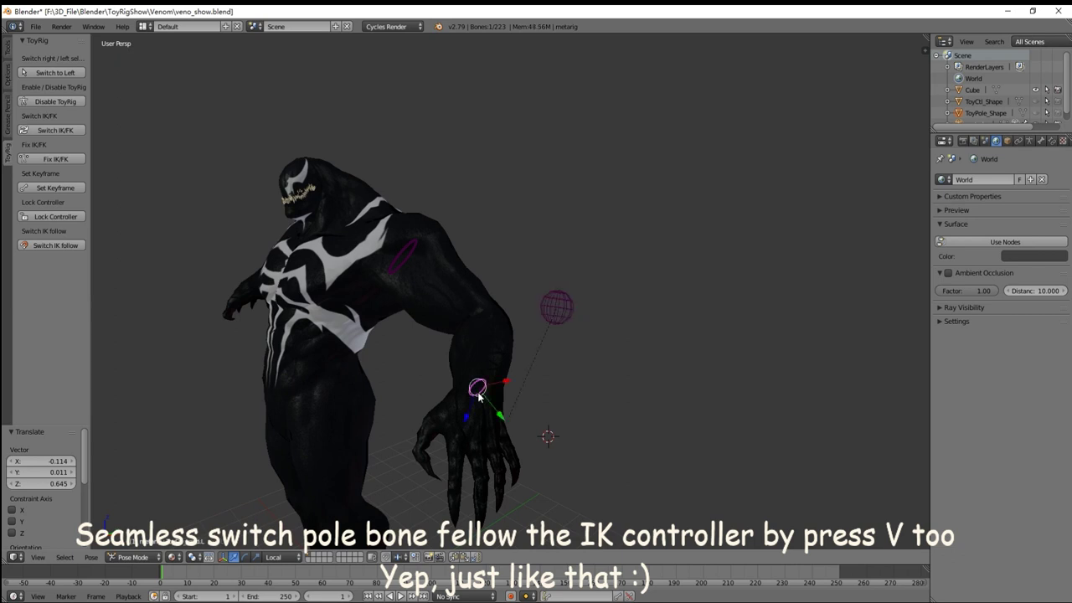
key("g")
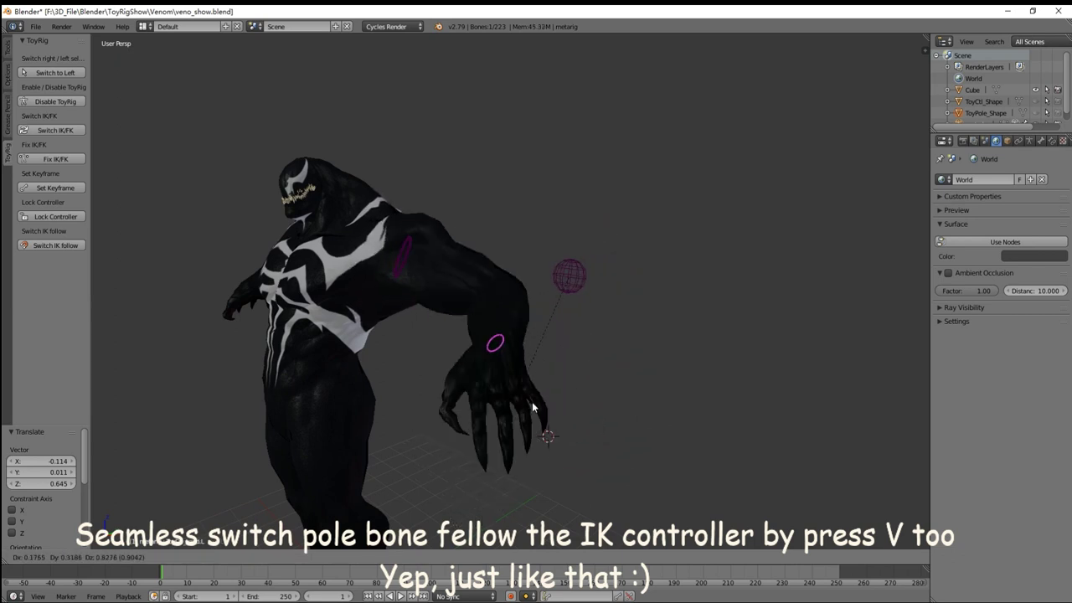
left_click(545, 412)
middle_click_drag(545, 412, 590, 329)
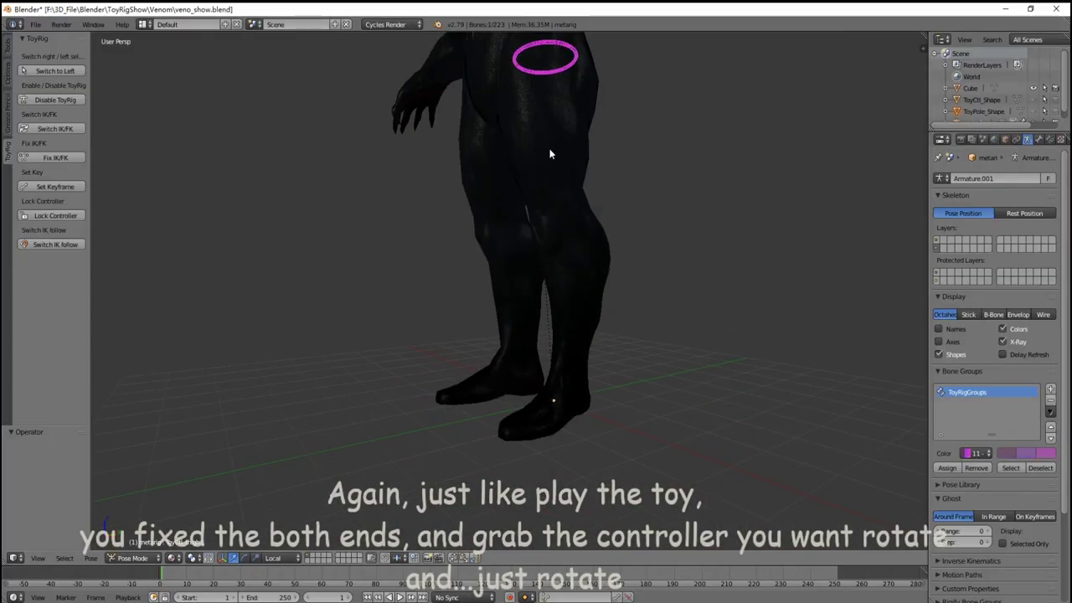
Turn the left ankle ring controller 25.9° on local X so Venom's foot tilts
mouse_move(515, 309)
middle_mouse_down()
mouse_move(530, 343)
mouse_move(482, 362)
middle_mouse_up()
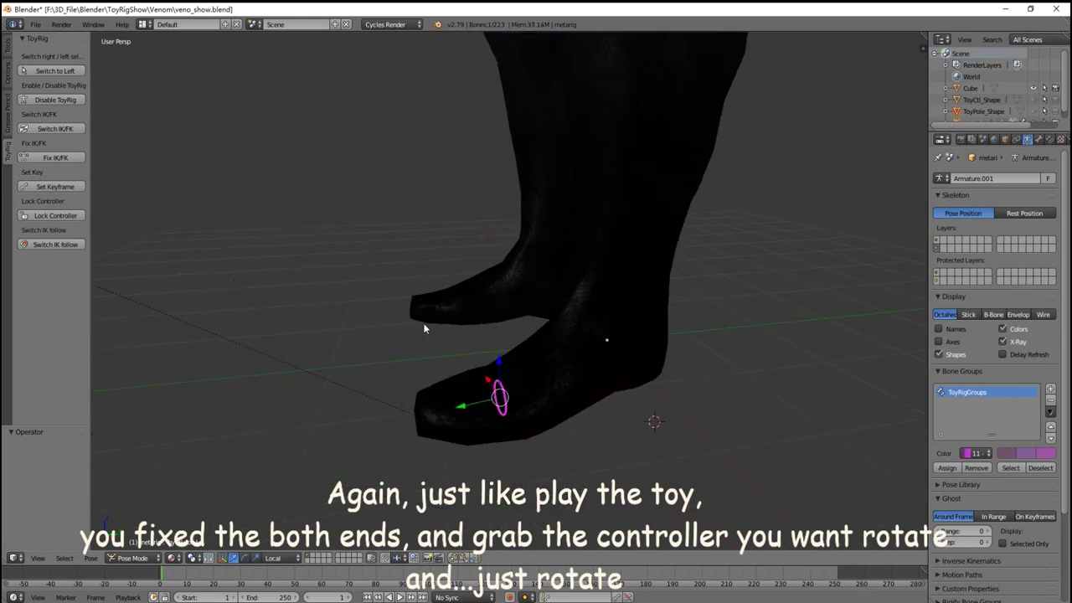
middle_click_drag(604, 350, 551, 365)
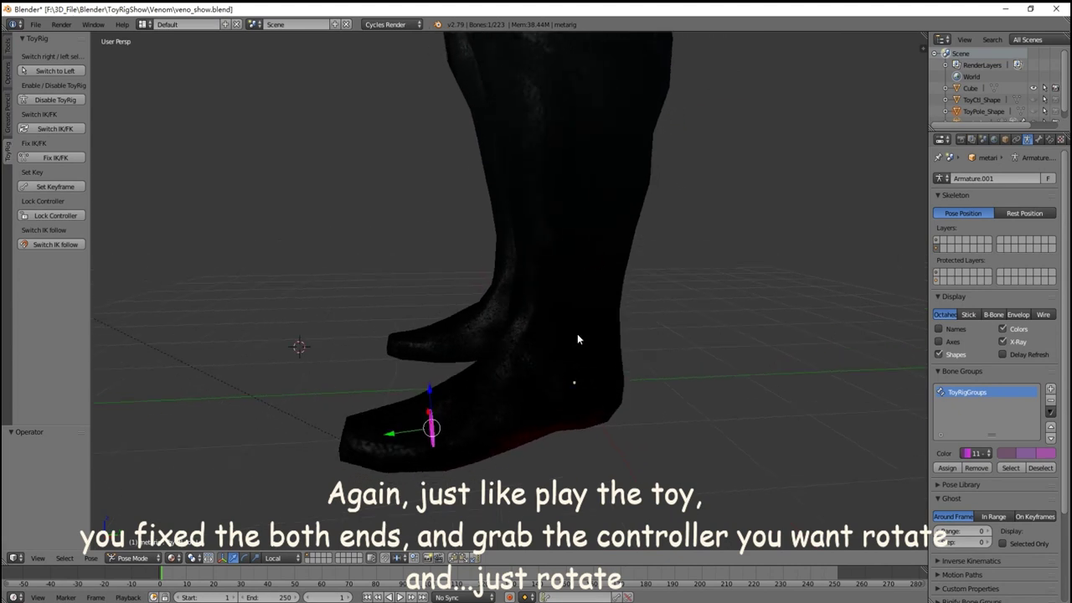
right_click(560, 295)
mouse_move(559, 295)
middle_mouse_down()
mouse_move(616, 334)
mouse_move(668, 333)
middle_mouse_up()
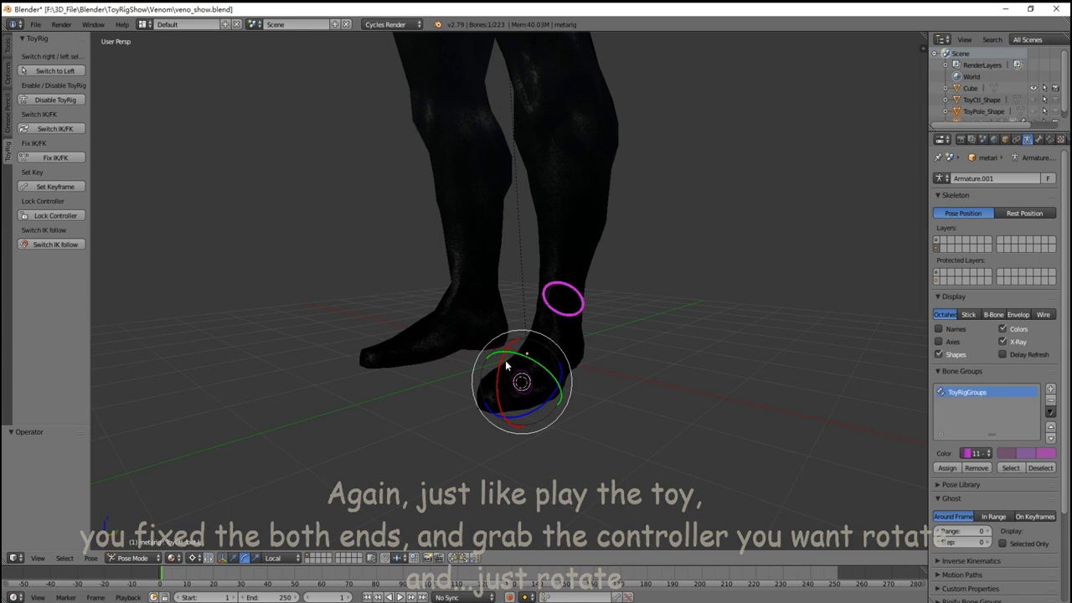
key("x")
key("x")
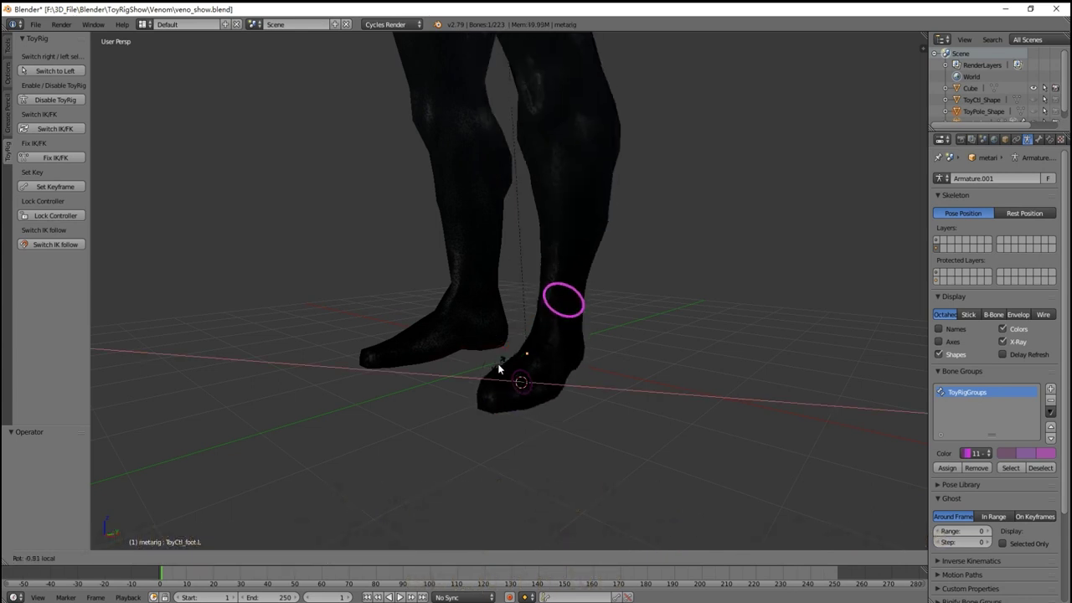
left_click(495, 372)
mouse_move(494, 372)
middle_mouse_down()
mouse_move(592, 347)
mouse_move(548, 354)
mouse_move(582, 318)
mouse_move(472, 427)
middle_mouse_up()
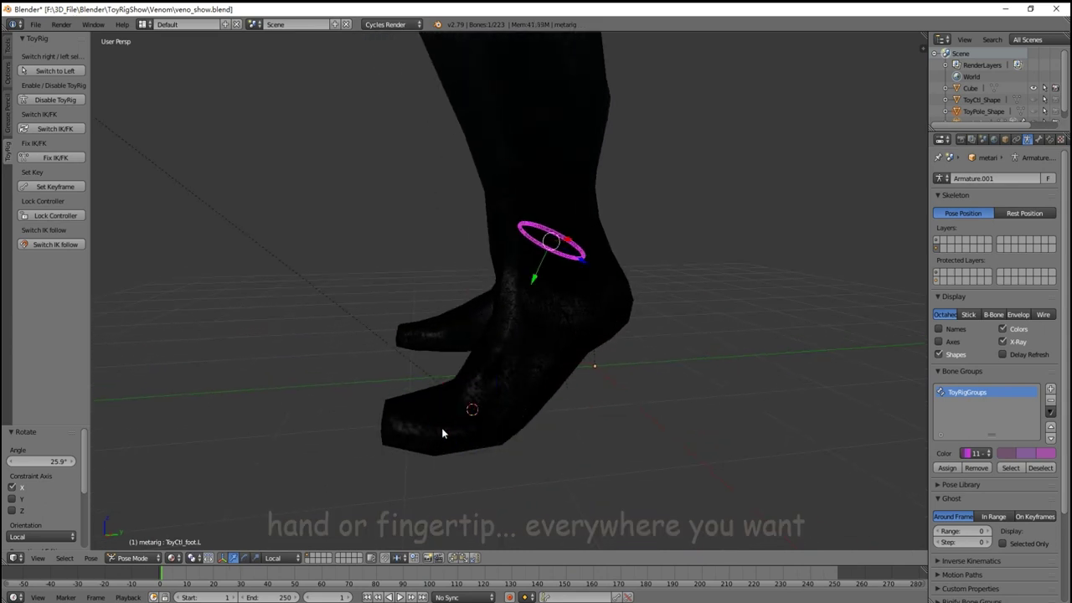
Select the toe controller and rotate the foot 28.6° about X
right_click(381, 431)
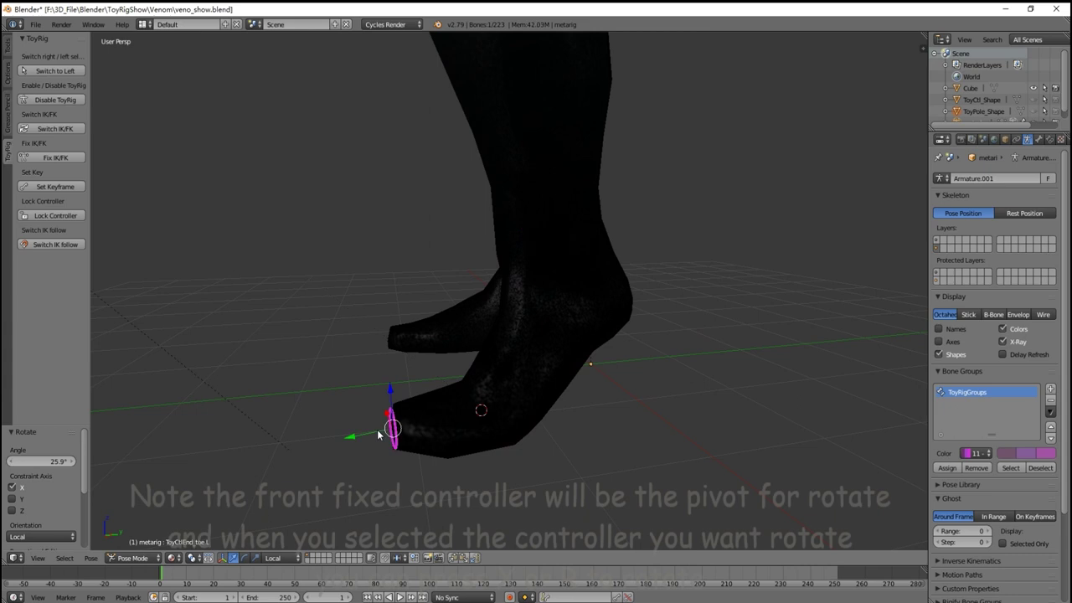
middle_click_drag(381, 432, 565, 317)
right_click(578, 257)
mouse_move(577, 258)
middle_mouse_down()
mouse_move(607, 308)
mouse_move(586, 318)
middle_mouse_up()
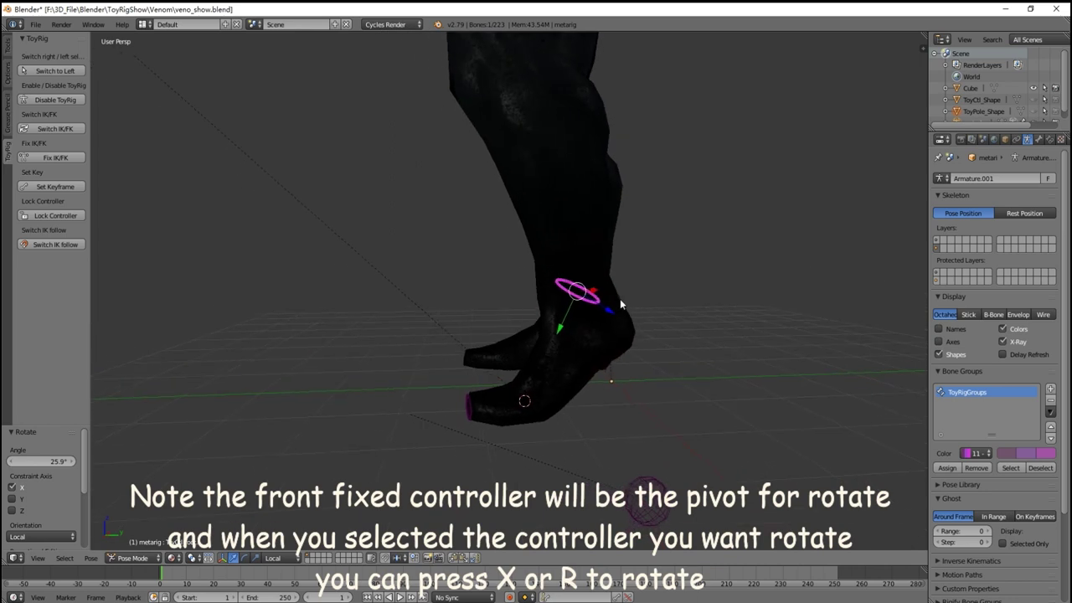
right_click(467, 509)
middle_click_drag(466, 509, 672, 352)
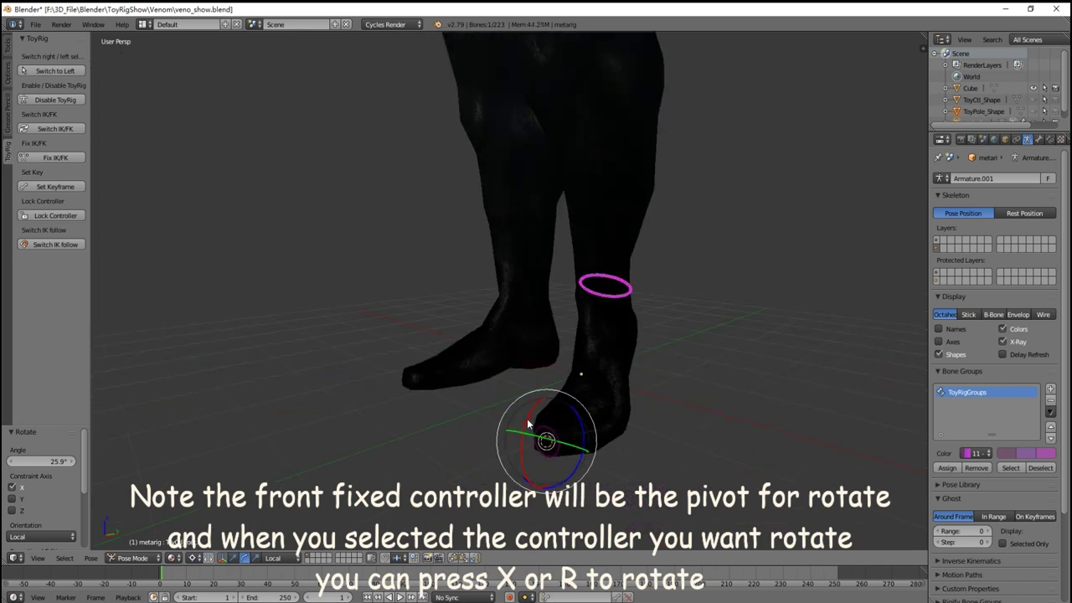
key("r")
key("x")
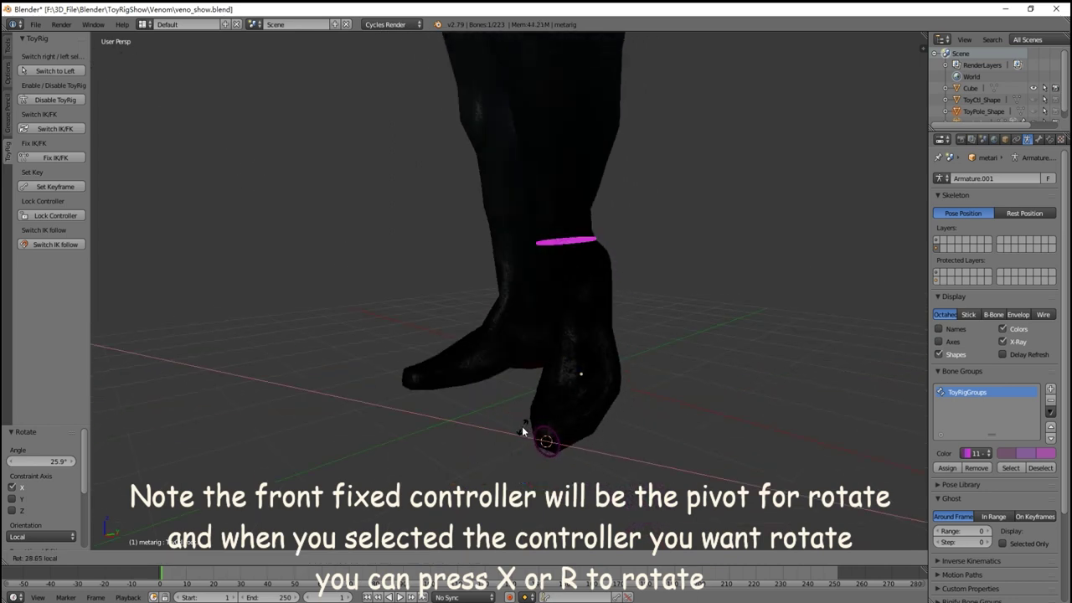
left_click(522, 425)
Rotate the foot further about Y, then by another 8.5°
key("r")
key("y")
key("y")
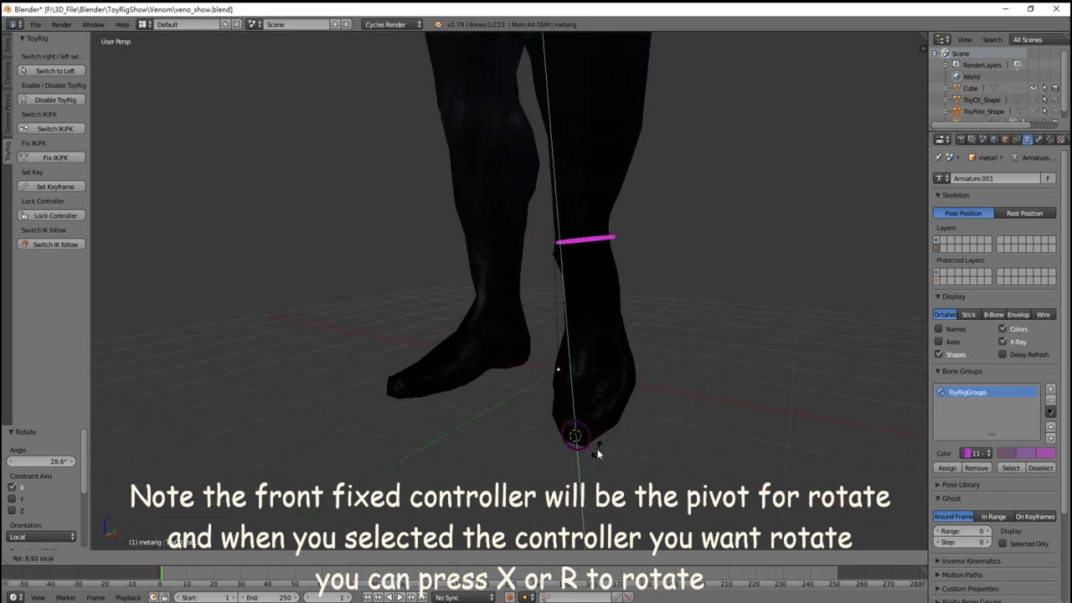
left_click(630, 441)
mouse_move(686, 437)
middle_mouse_down()
mouse_move(611, 431)
mouse_move(628, 416)
mouse_move(628, 432)
mouse_move(640, 408)
mouse_move(600, 382)
middle_mouse_up()
key("r")
left_click(628, 423)
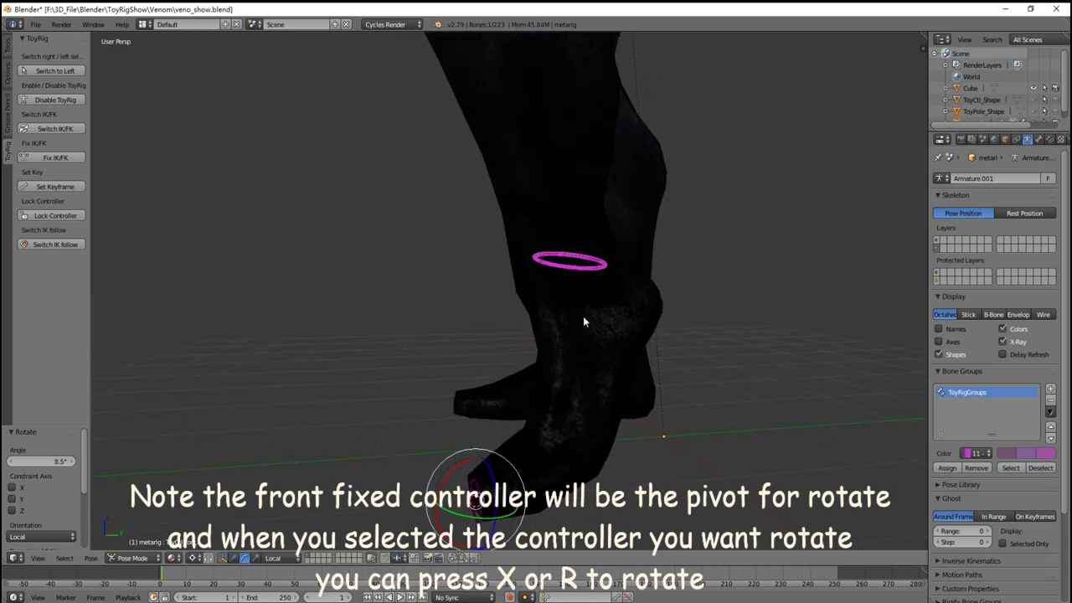
Deselect all, turn the left toe controller 17.6° about X, and zoom out to the whole character
key("a")
middle_click_drag(583, 316, 615, 294)
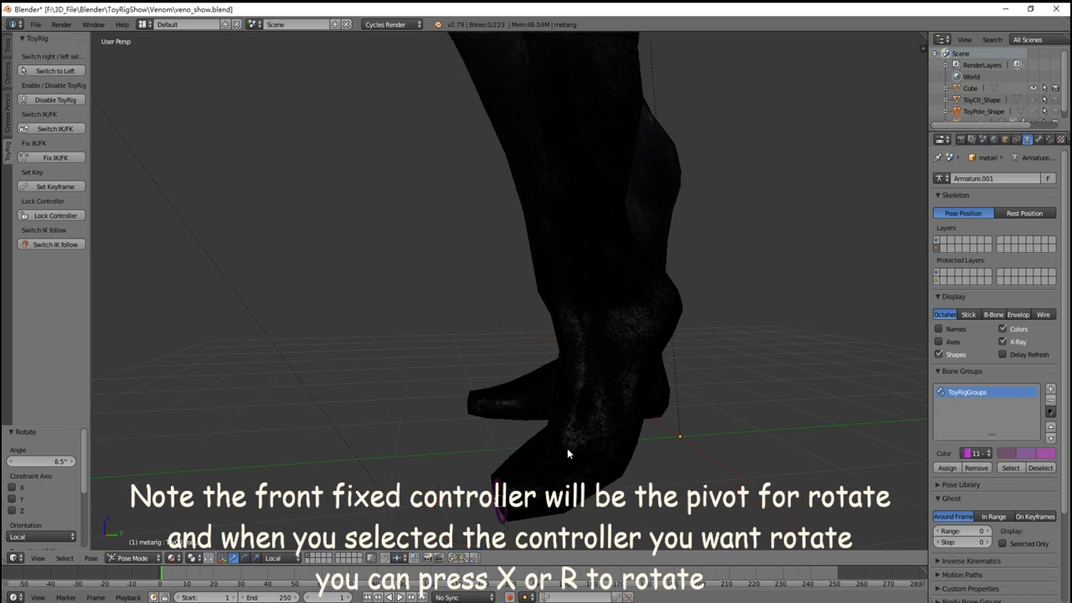
middle_click_drag(567, 448, 524, 447)
right_click(505, 434)
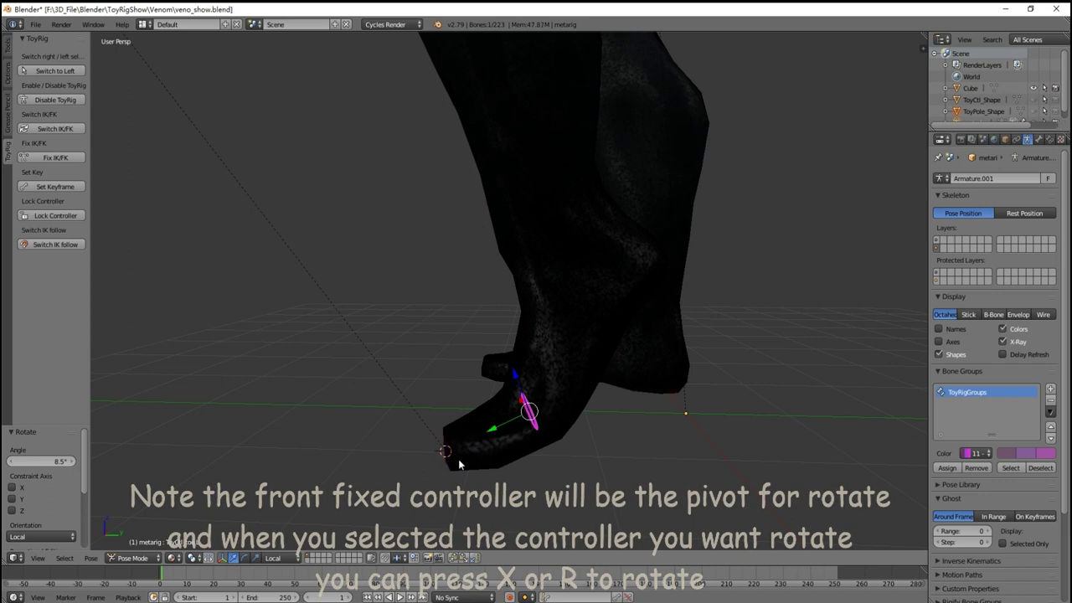
right_click(543, 434)
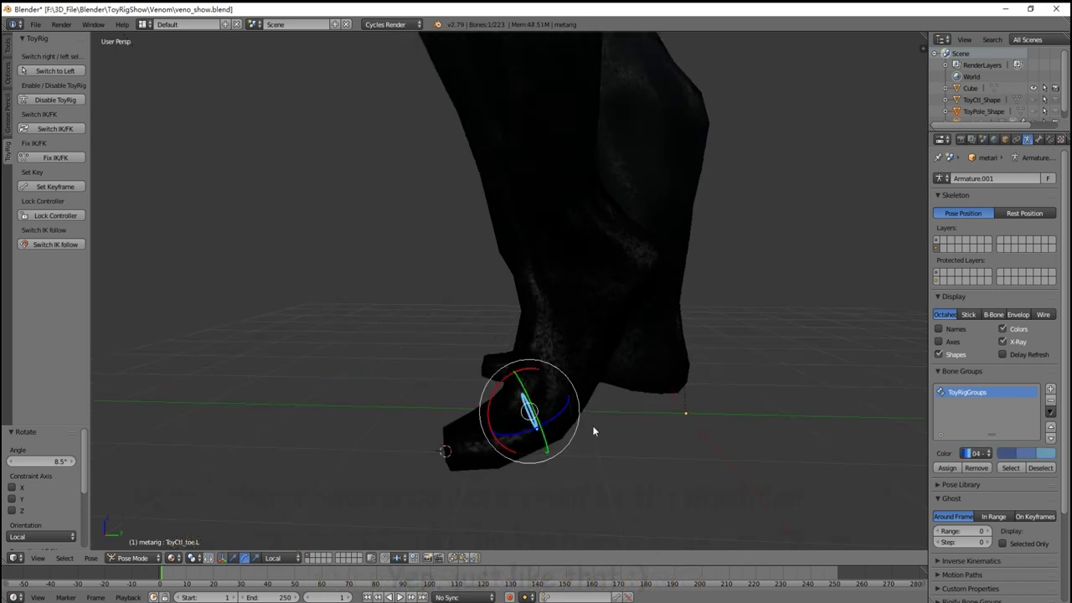
middle_click_drag(593, 430, 527, 387)
key("r")
key("x")
key("x")
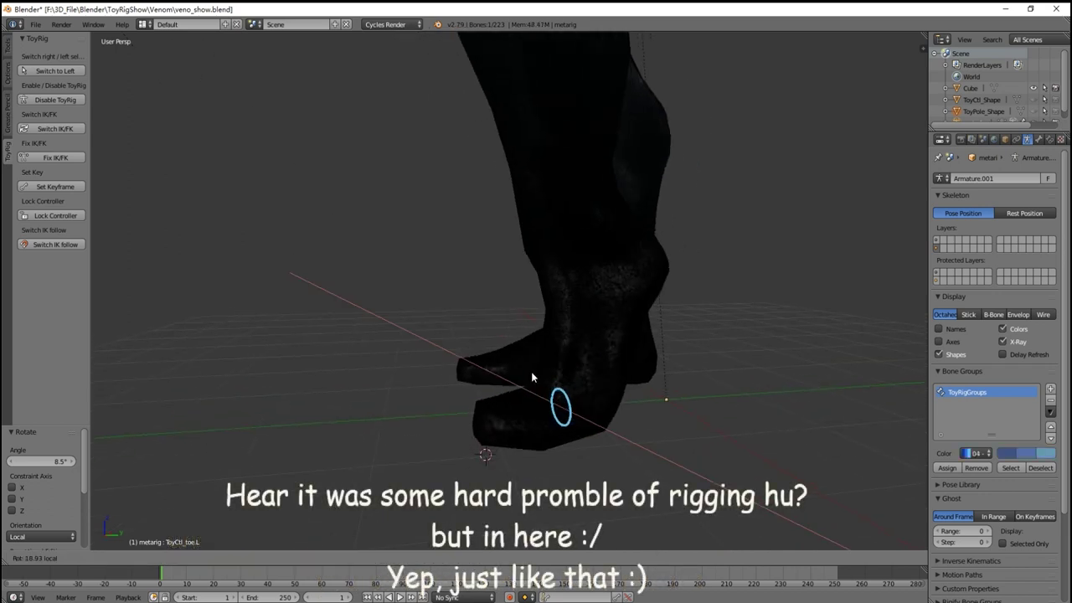
left_click(526, 368)
mouse_move(559, 361)
middle_mouse_down()
mouse_move(562, 395)
mouse_move(637, 379)
middle_mouse_up()
scroll(562, 395, "down", 5)
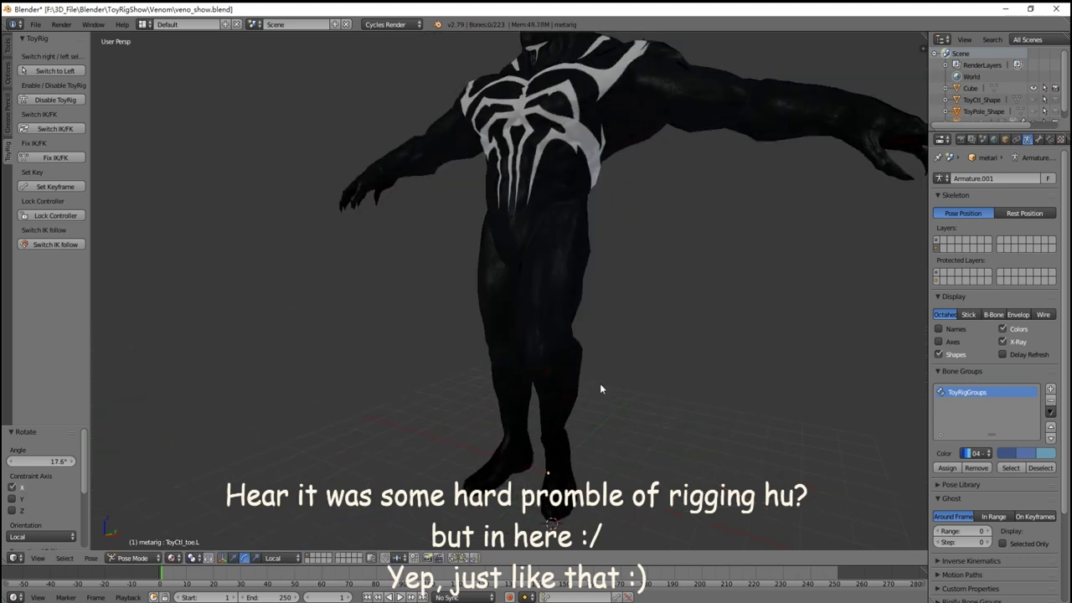
scroll(597, 348, "up", 1)
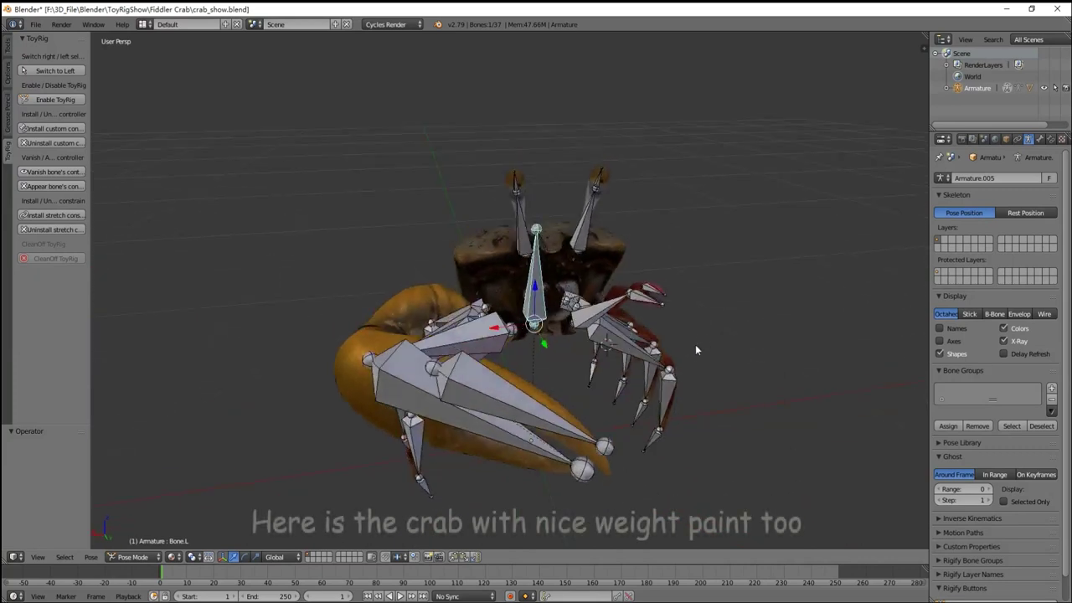
Move the selected crab bone, then turn the crab rig 44.4° about Z
mouse_move(695, 350)
middle_mouse_down()
mouse_move(698, 325)
mouse_move(565, 352)
mouse_move(472, 347)
mouse_move(497, 360)
mouse_move(604, 316)
mouse_move(681, 255)
middle_mouse_up()
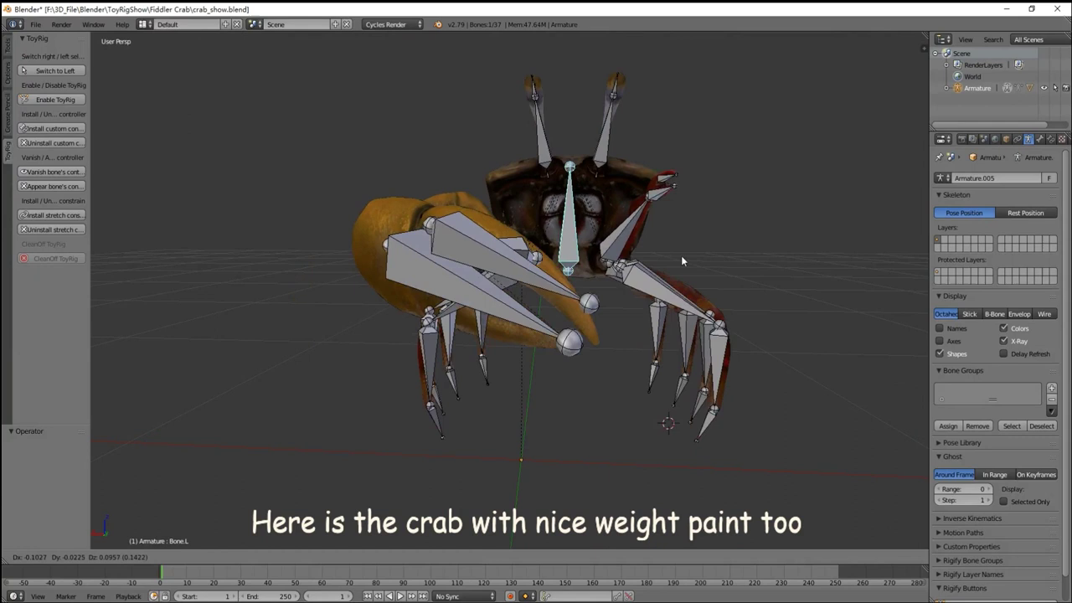
key("g")
left_click(769, 273)
mouse_move(767, 281)
middle_mouse_down()
mouse_move(704, 307)
mouse_move(771, 332)
middle_mouse_up()
key("r")
key("z")
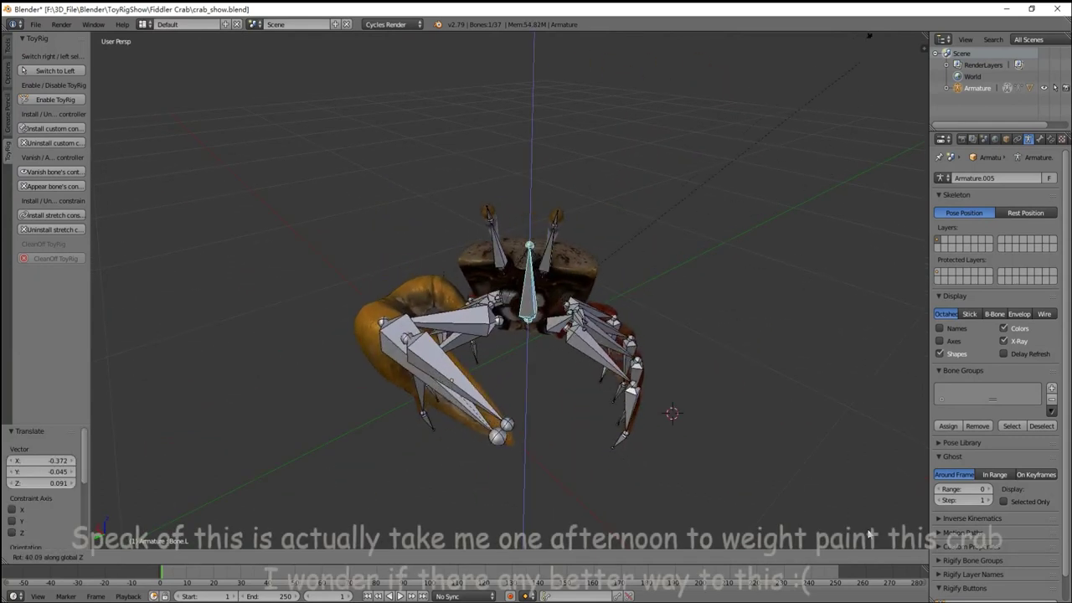
left_click(649, 350)
Deselect all bones and enable ToyRig on the crab's armature
scroll(649, 350, "up", 4)
key("KP_4")
key("a")
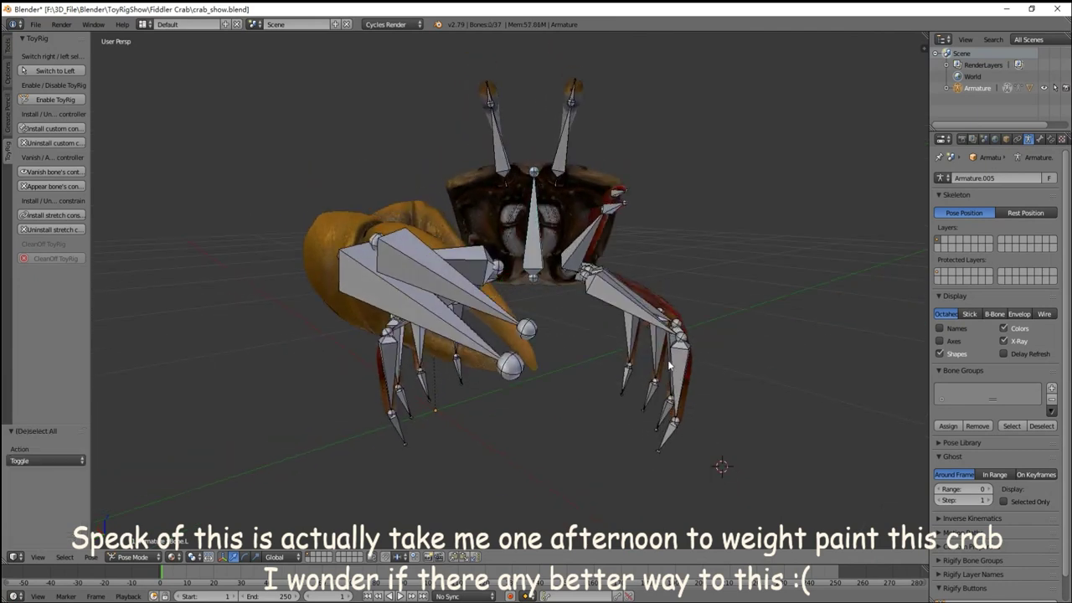
key("KP_8")
key("KP_8")
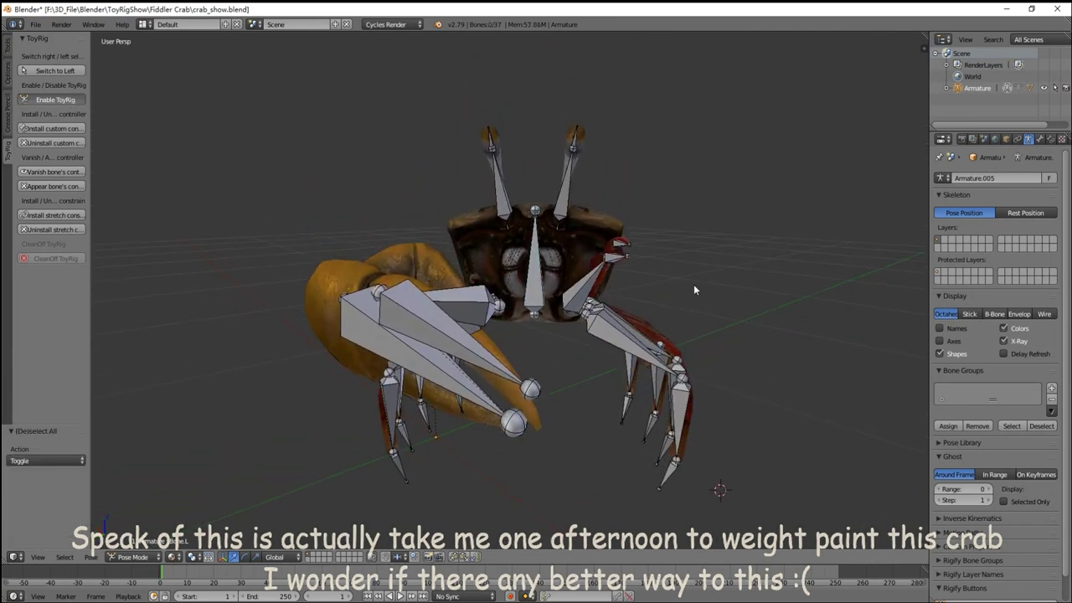
mouse_move(693, 290)
middle_mouse_down()
mouse_move(657, 305)
mouse_move(554, 399)
middle_mouse_up()
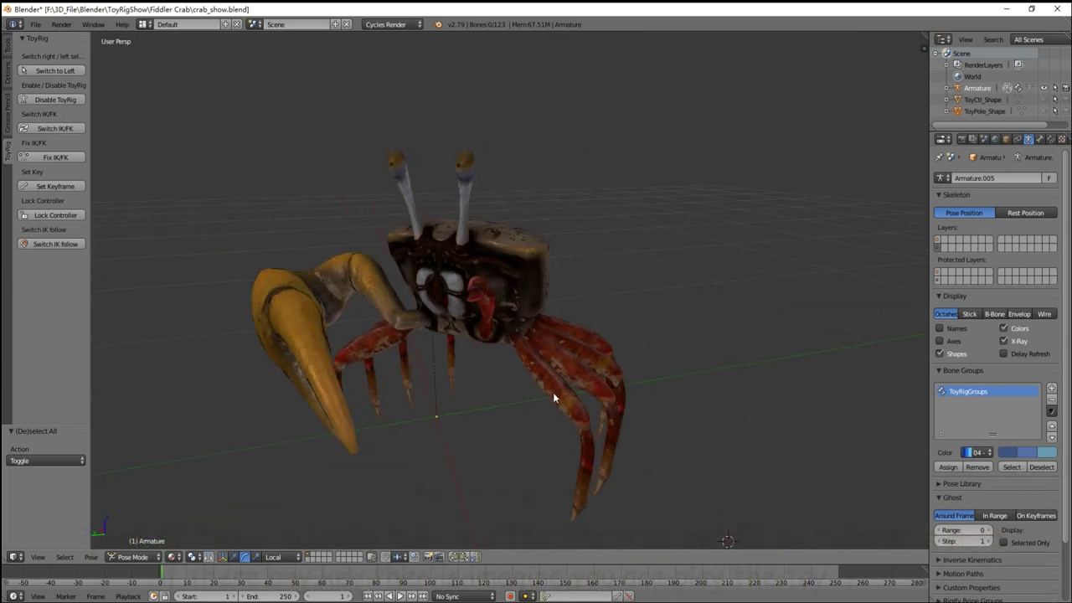
Rotate a crab leg 43° about its shoulder ring controller
mouse_move(601, 383)
left_mouse_down()
mouse_move(598, 349)
mouse_move(644, 353)
mouse_move(617, 368)
left_mouse_up()
mouse_move(521, 342)
middle_mouse_down()
mouse_move(551, 274)
mouse_move(567, 348)
middle_mouse_up()
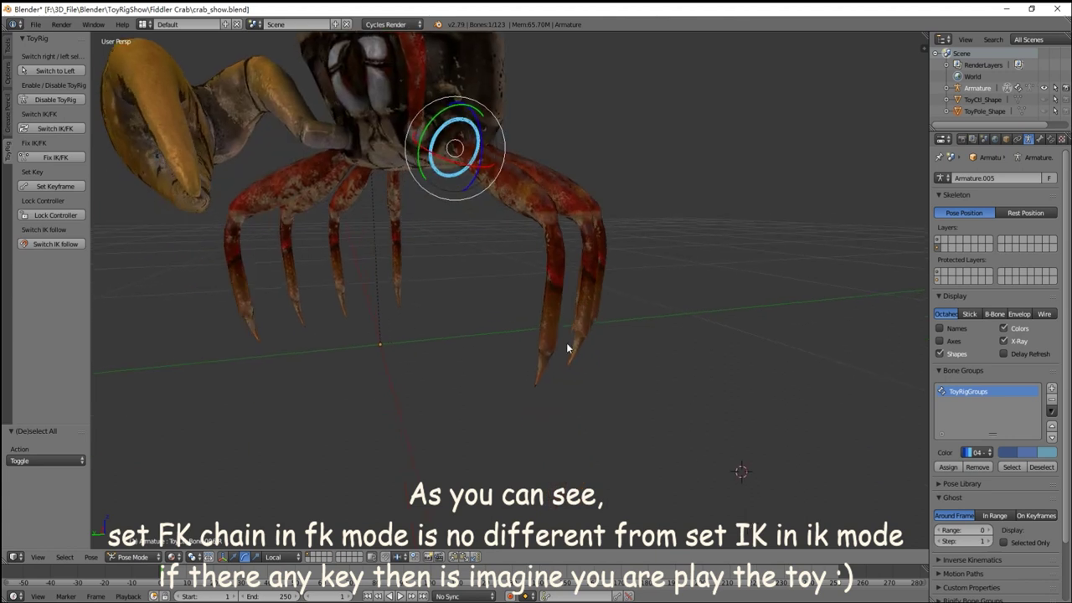
middle_click_drag(529, 310, 469, 186)
right_click(465, 180)
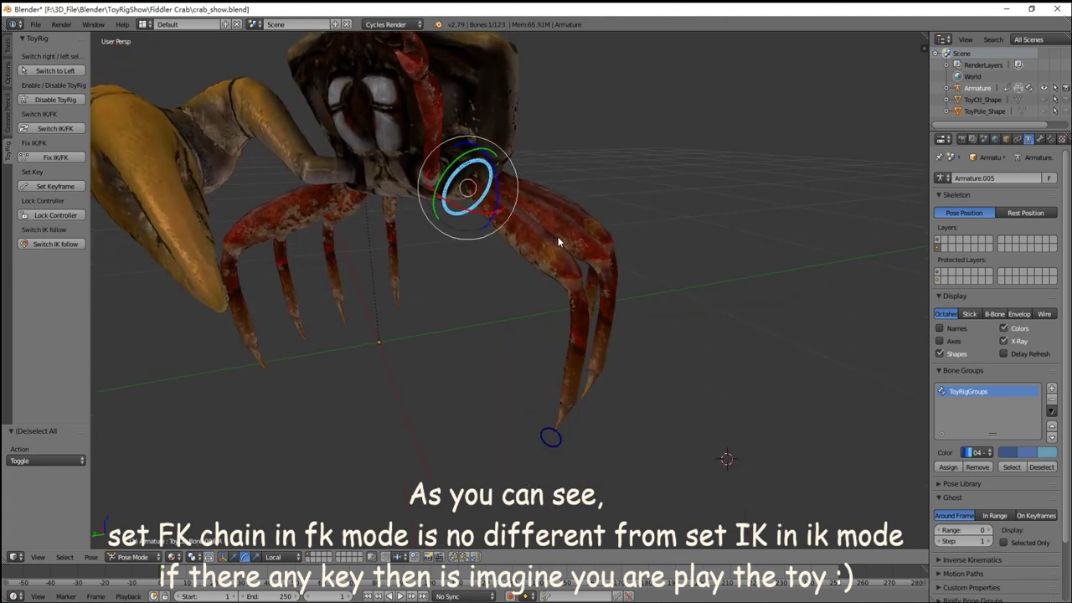
middle_click_drag(557, 236, 516, 191)
left_click_drag(517, 191, 537, 228)
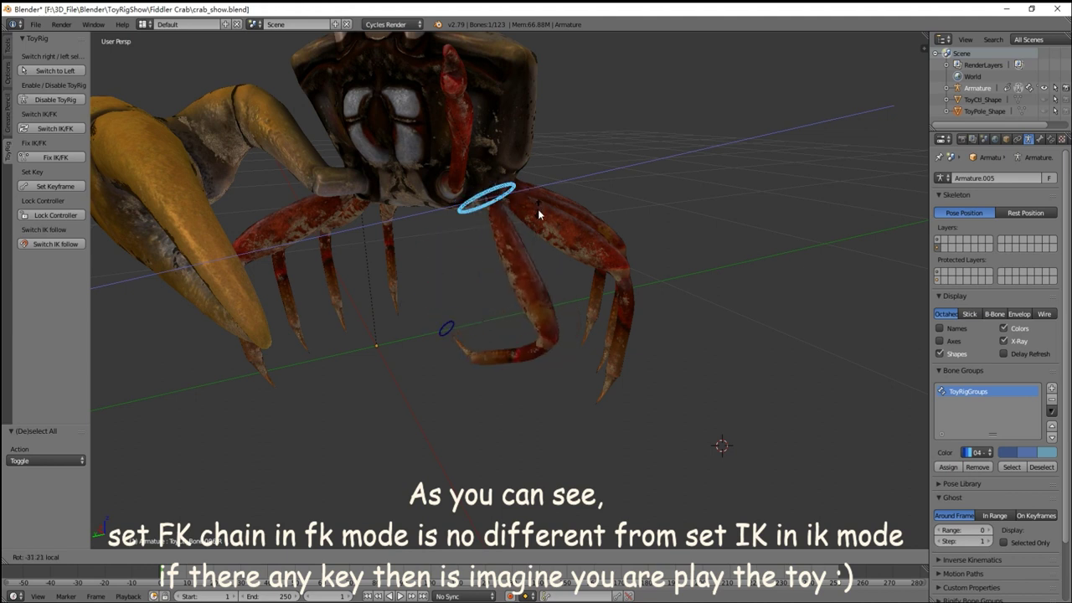
left_click(538, 221)
Select the crab's body controller and rotate it into the new pose
mouse_move(540, 222)
middle_mouse_down()
mouse_move(573, 256)
mouse_move(502, 241)
mouse_move(560, 271)
mouse_move(581, 239)
mouse_move(523, 376)
middle_mouse_up()
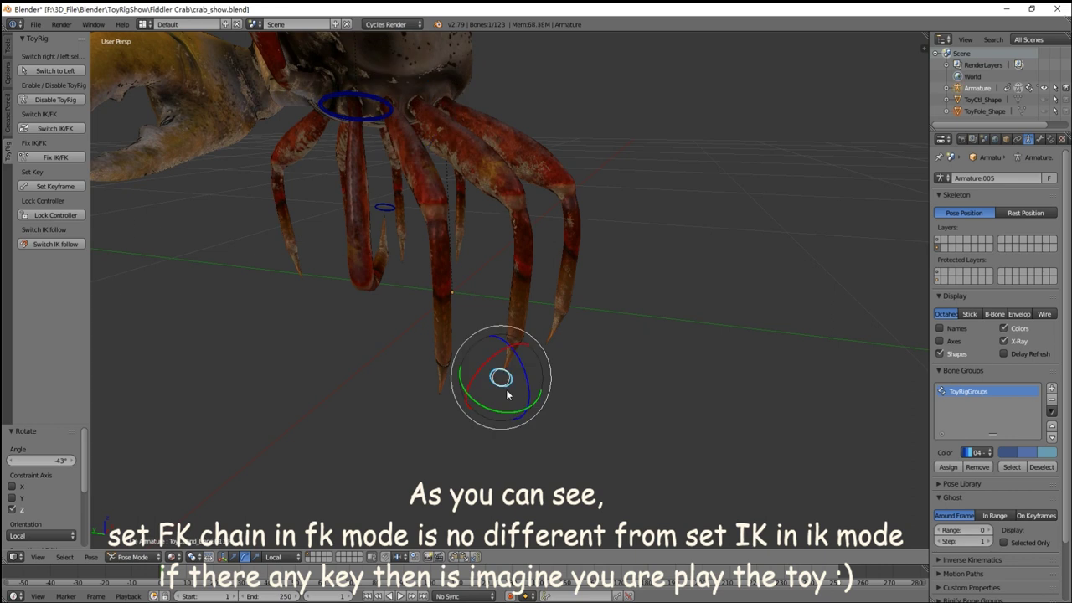
right_click(554, 358, "shift")
middle_click_drag(569, 381, 582, 364)
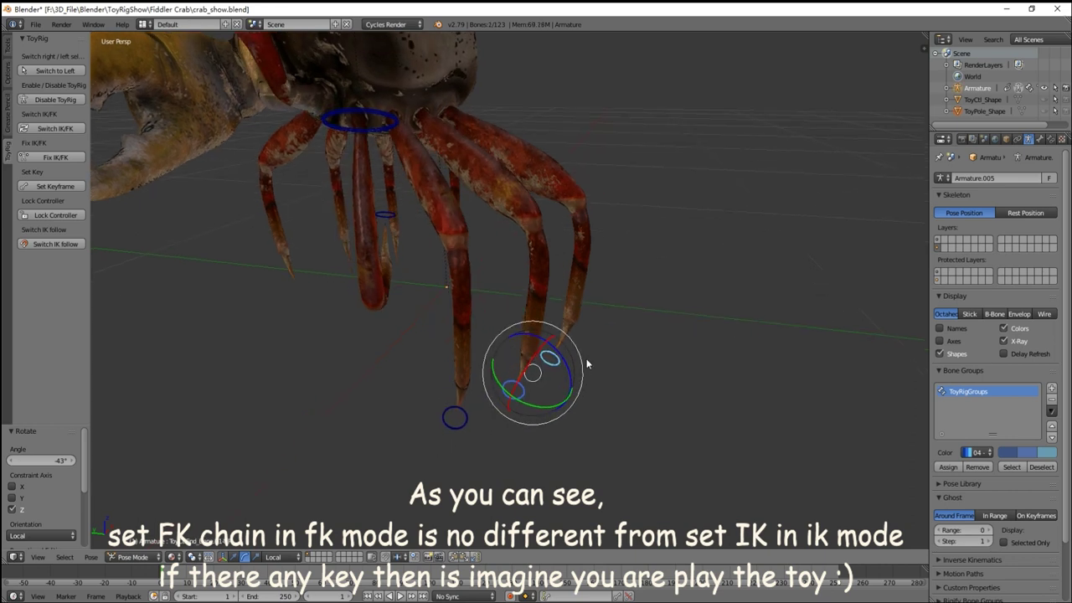
right_click(469, 164)
mouse_move(511, 178)
middle_mouse_down()
mouse_move(558, 262)
mouse_move(539, 201)
middle_mouse_up()
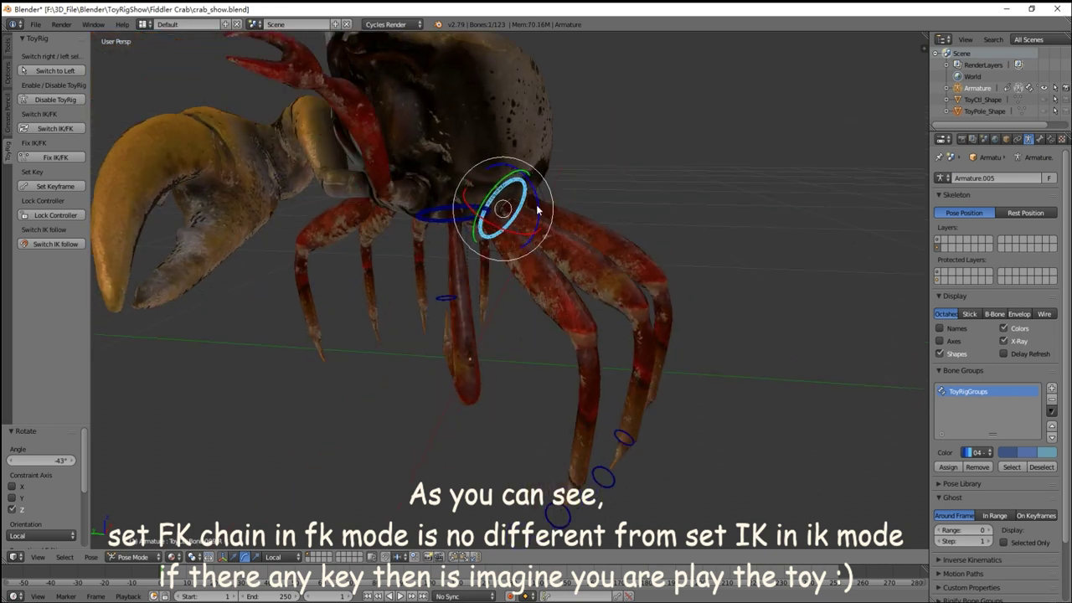
key("r")
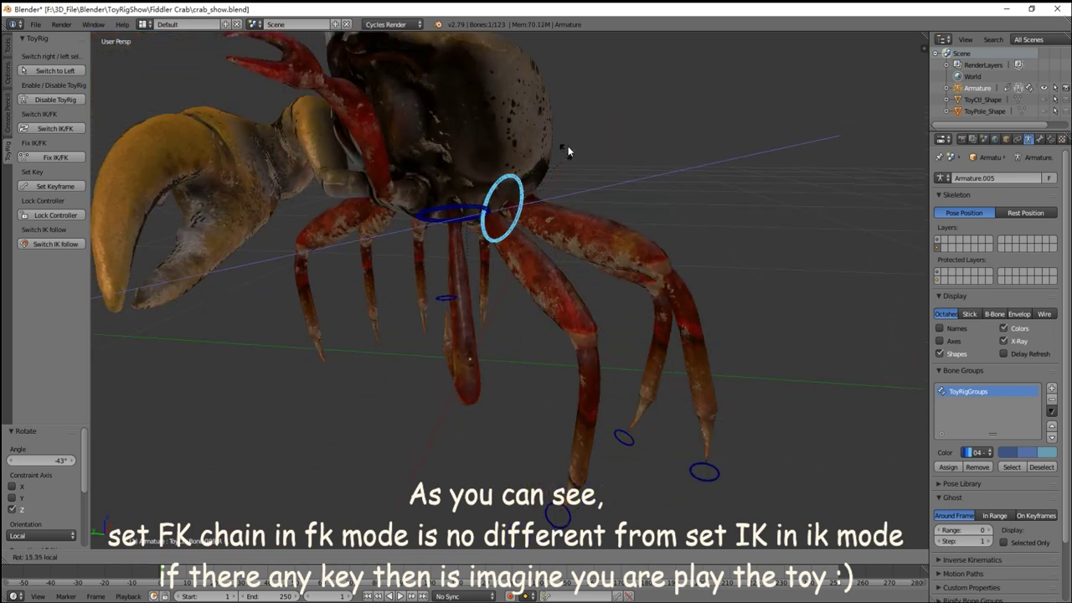
left_click(568, 145)
Bend the legs with further leg-controller turns to about 15.6°, then check the pose from the front
mouse_move(568, 145)
middle_mouse_down()
mouse_move(666, 241)
mouse_move(684, 289)
mouse_move(598, 276)
mouse_move(554, 312)
mouse_move(569, 374)
middle_mouse_up()
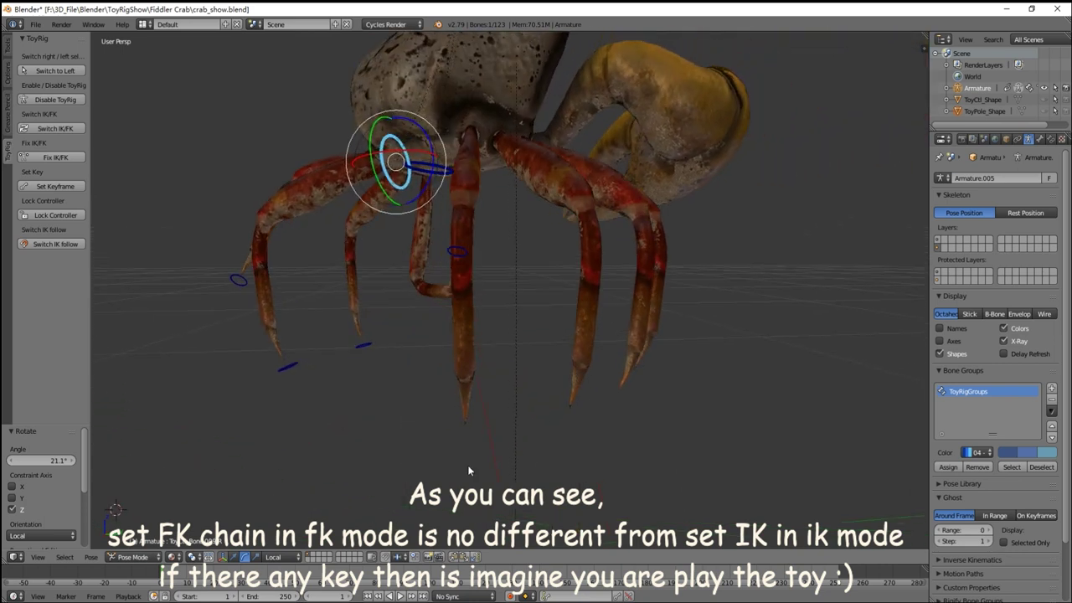
mouse_move(633, 455)
middle_mouse_down()
mouse_move(595, 454)
mouse_move(610, 411)
mouse_move(576, 245)
middle_mouse_up()
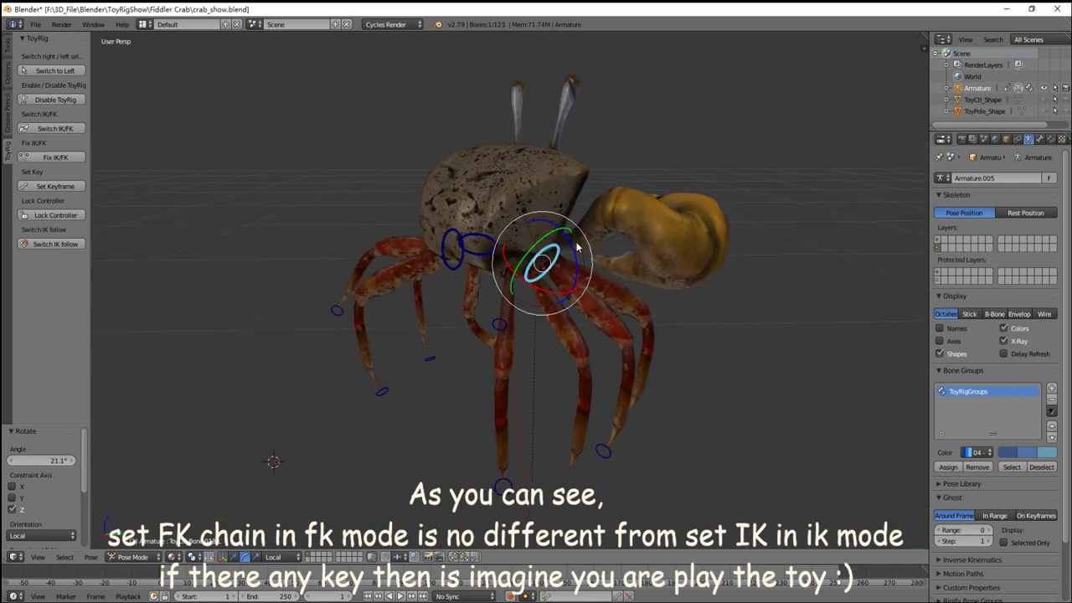
left_click_drag(574, 257, 583, 263)
left_click(584, 267)
mouse_move(584, 268)
middle_mouse_down()
mouse_move(612, 293)
mouse_move(559, 331)
middle_mouse_up()
left_click_drag(546, 272, 669, 317)
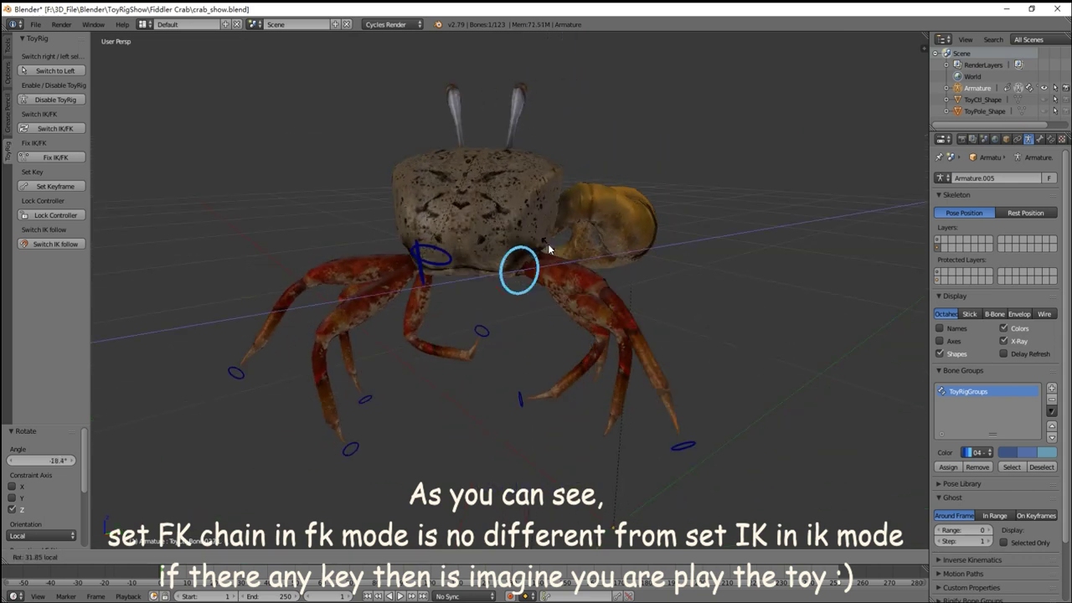
mouse_move(670, 314)
middle_mouse_down()
mouse_move(569, 309)
mouse_move(584, 354)
mouse_move(521, 415)
middle_mouse_up()
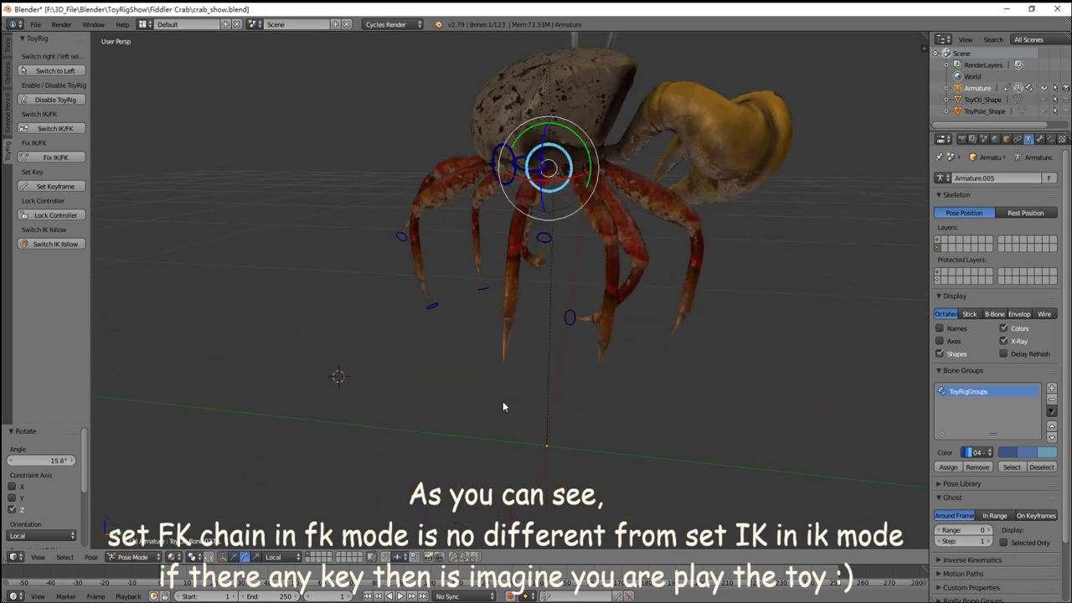
mouse_move(556, 347)
middle_mouse_down()
mouse_move(621, 352)
mouse_move(595, 312)
mouse_move(706, 292)
mouse_move(574, 369)
middle_mouse_up()
middle_click_drag(500, 321, 518, 319)
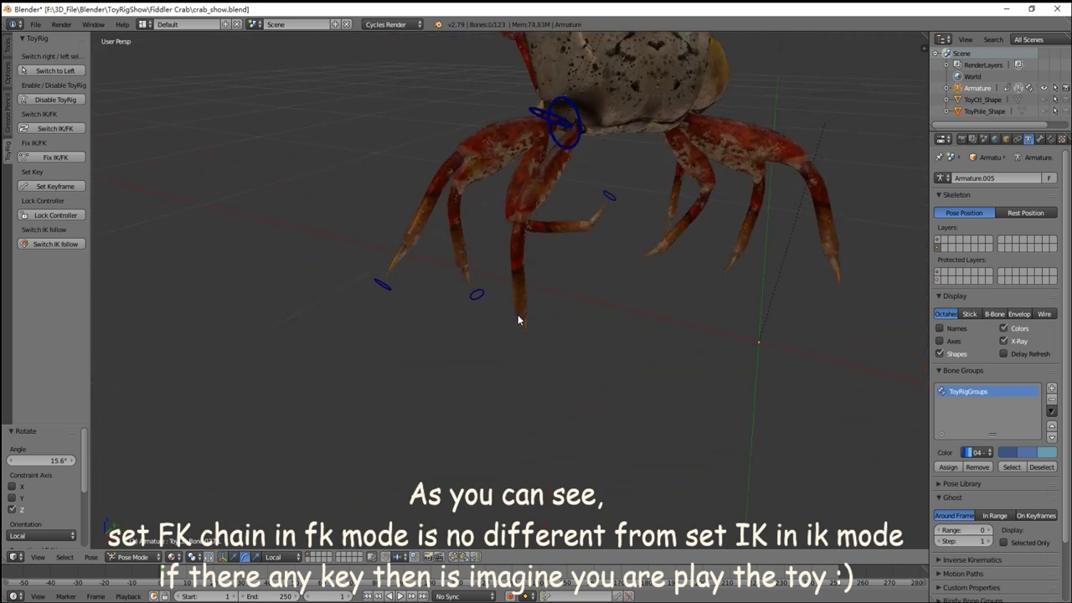
mouse_move(617, 201)
middle_mouse_down()
mouse_move(545, 362)
mouse_move(706, 354)
mouse_move(494, 300)
middle_mouse_up()
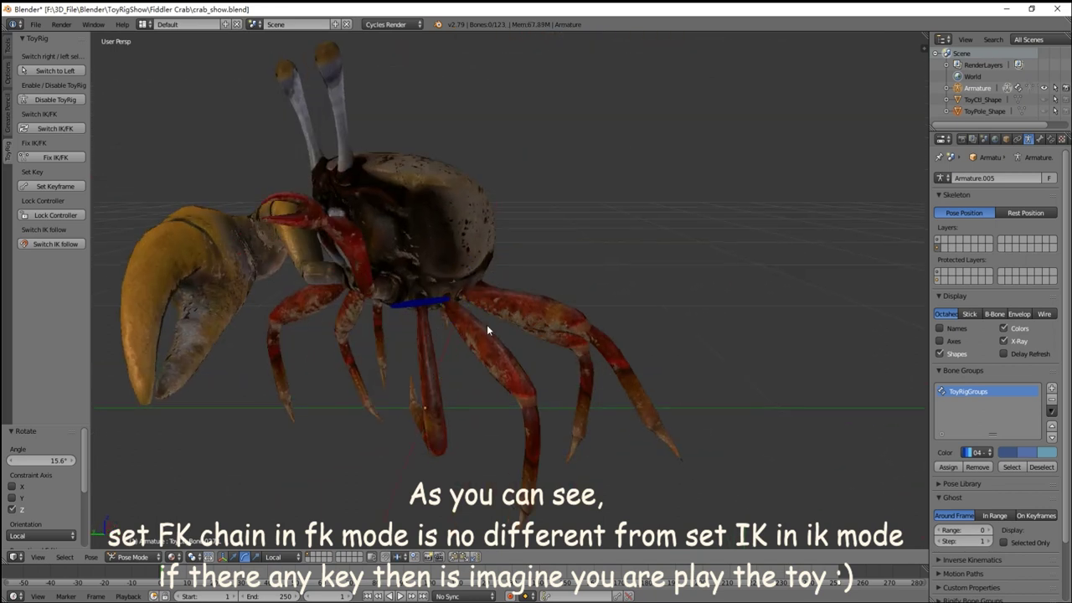
mouse_move(421, 367)
middle_mouse_down()
mouse_move(544, 373)
mouse_move(586, 354)
mouse_move(574, 377)
mouse_move(549, 373)
middle_mouse_up()
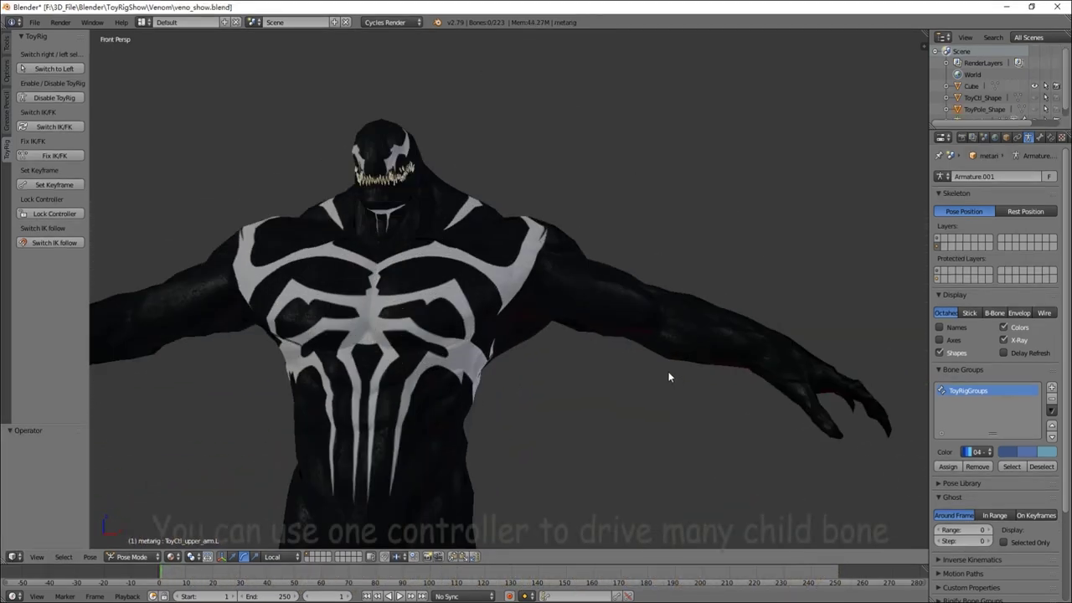
Swing Venom's left arm -89.4° about Y with the shoulder controller
right_click(394, 345)
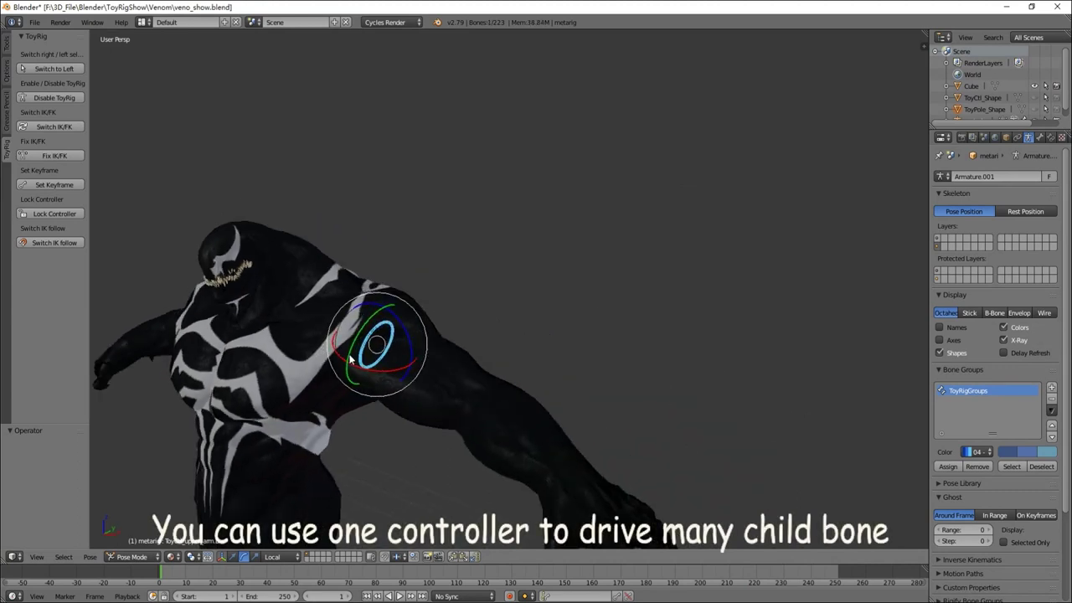
key("r")
key("y")
left_click(366, 315)
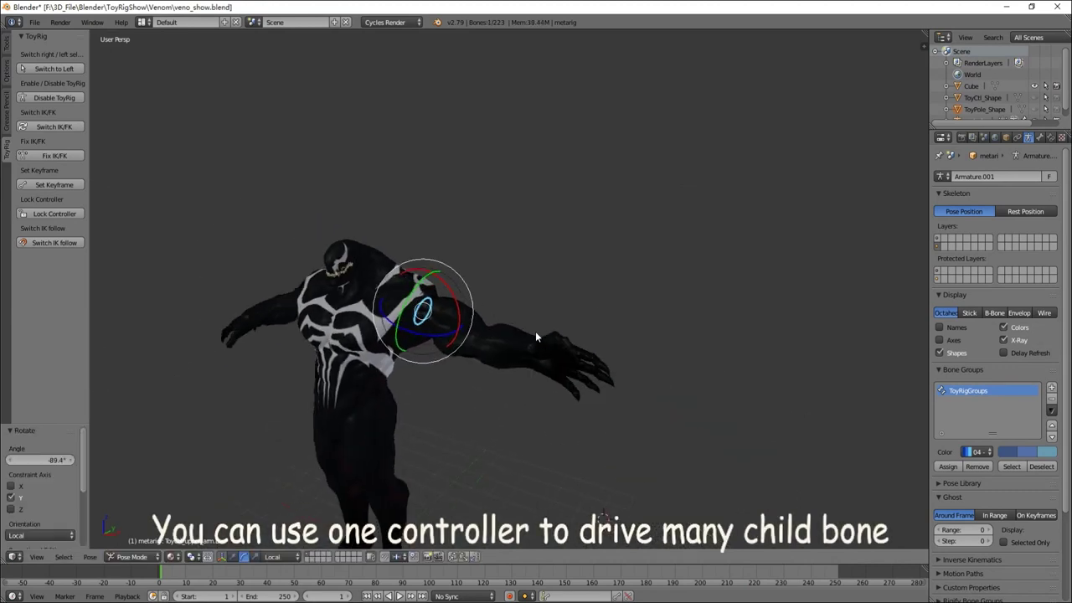
scroll(535, 336, "up", 2)
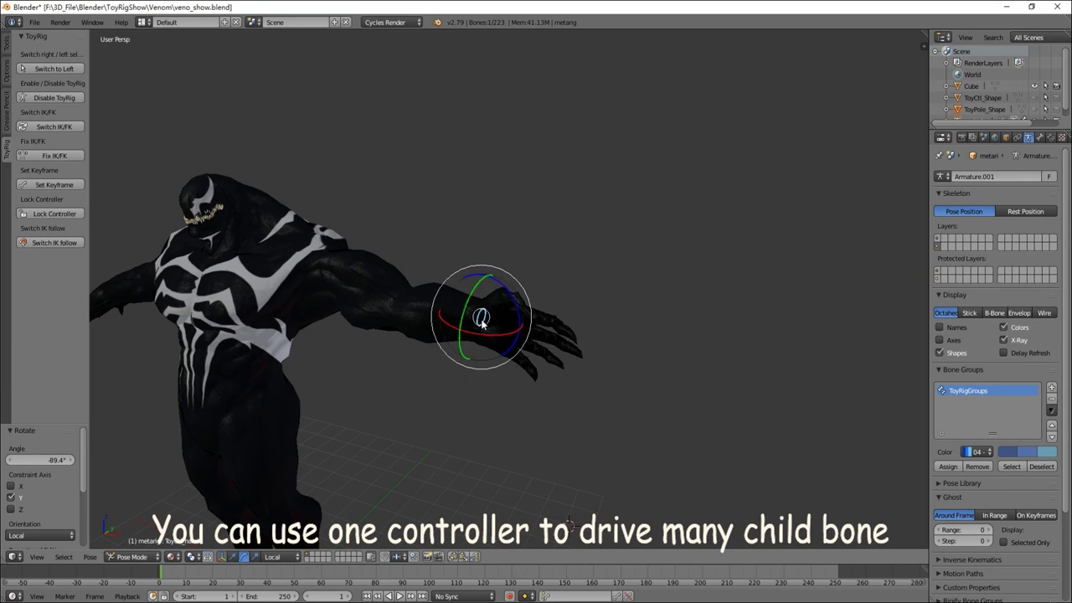
Rotate the hand controller about Y and view the hand from a new angle
key("r")
key("y")
key("y")
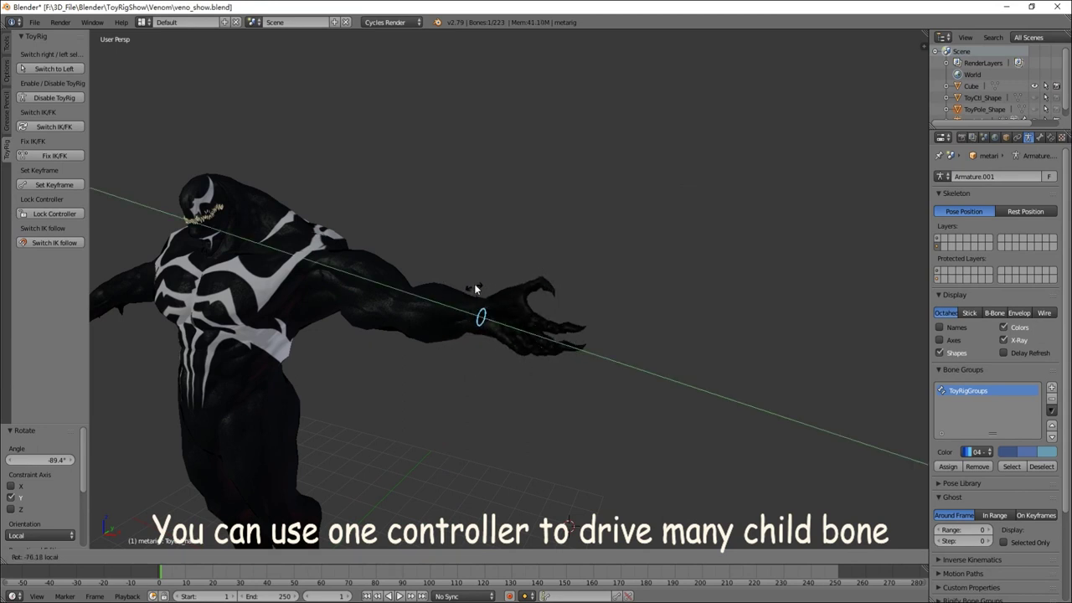
left_click(477, 293)
scroll(586, 335, "up", 2)
scroll(612, 344, "up", 2)
scroll(615, 348, "up", 2)
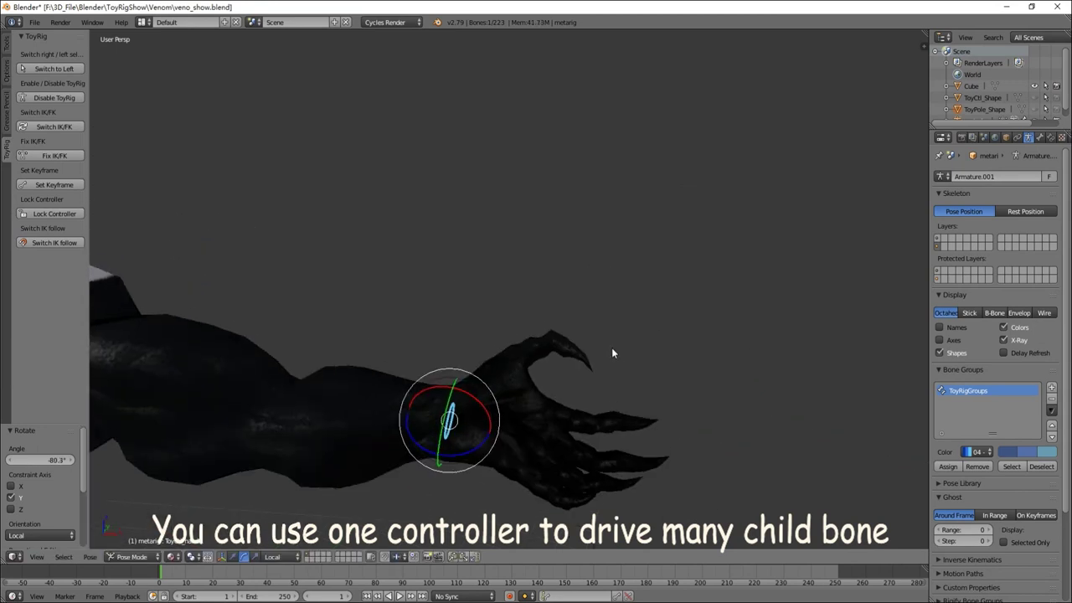
mouse_move(612, 350)
middle_mouse_down()
mouse_move(628, 478)
mouse_move(617, 449)
mouse_move(627, 436)
mouse_move(613, 495)
middle_mouse_up()
scroll(490, 354, "down", 4)
scroll(407, 344, "down", 1)
Raise the upper arm by rotating ToyCtl_upper_arm.L 29.5° on X
right_click(405, 340)
mouse_move(411, 337)
middle_mouse_down()
mouse_move(435, 263)
mouse_move(478, 318)
mouse_move(463, 341)
mouse_move(433, 310)
middle_mouse_up()
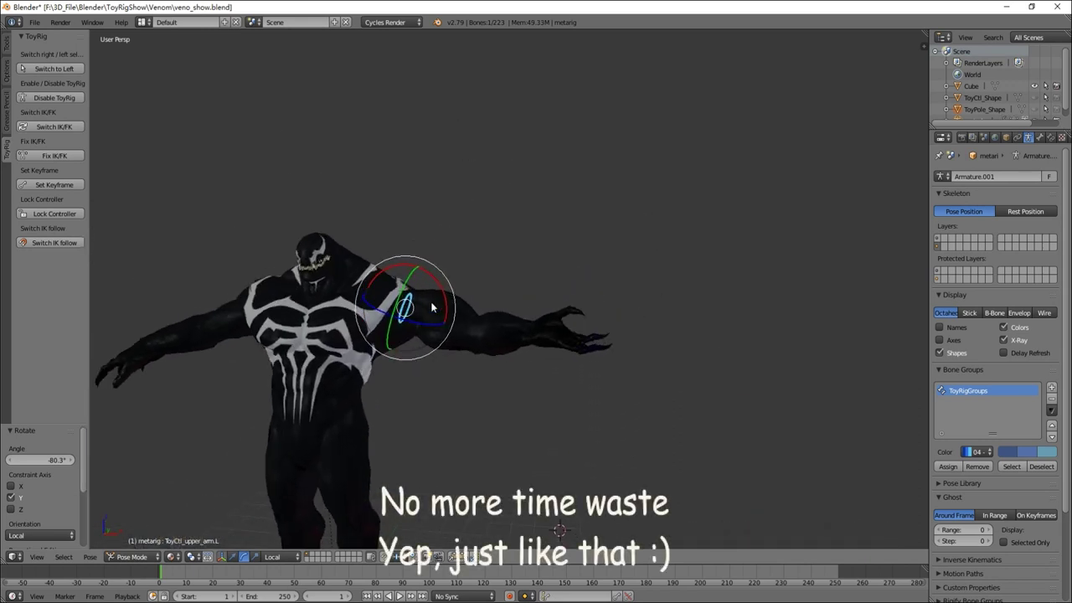
left_click_drag(439, 287, 424, 263)
scroll(424, 263, "down", 3)
middle_click_drag(435, 276, 503, 249)
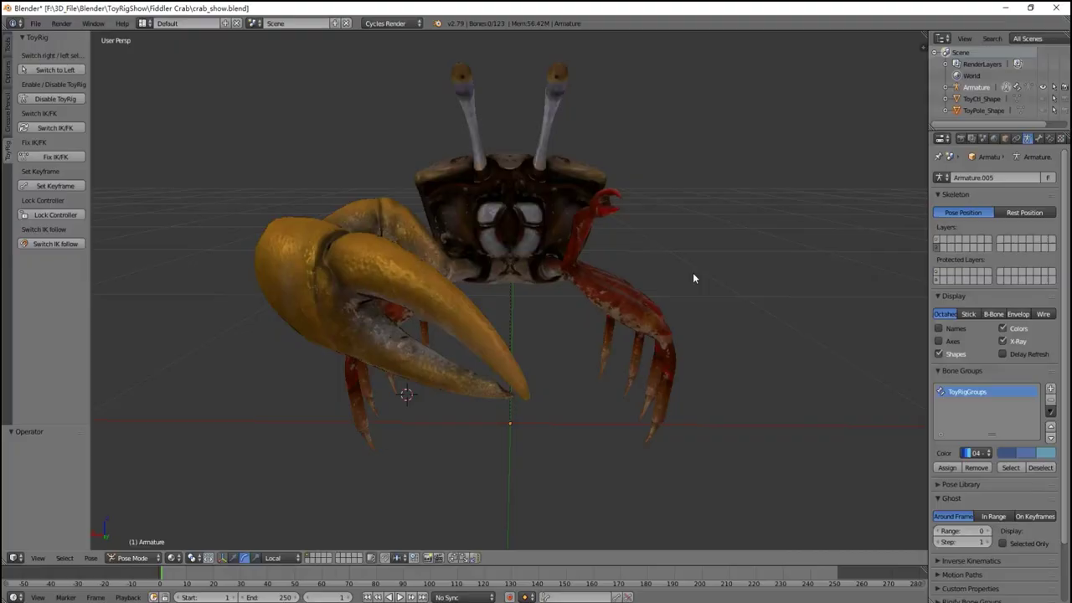
mouse_move(693, 272)
middle_mouse_down()
mouse_move(631, 296)
mouse_move(626, 312)
middle_mouse_up()
scroll(625, 312, "up", 3)
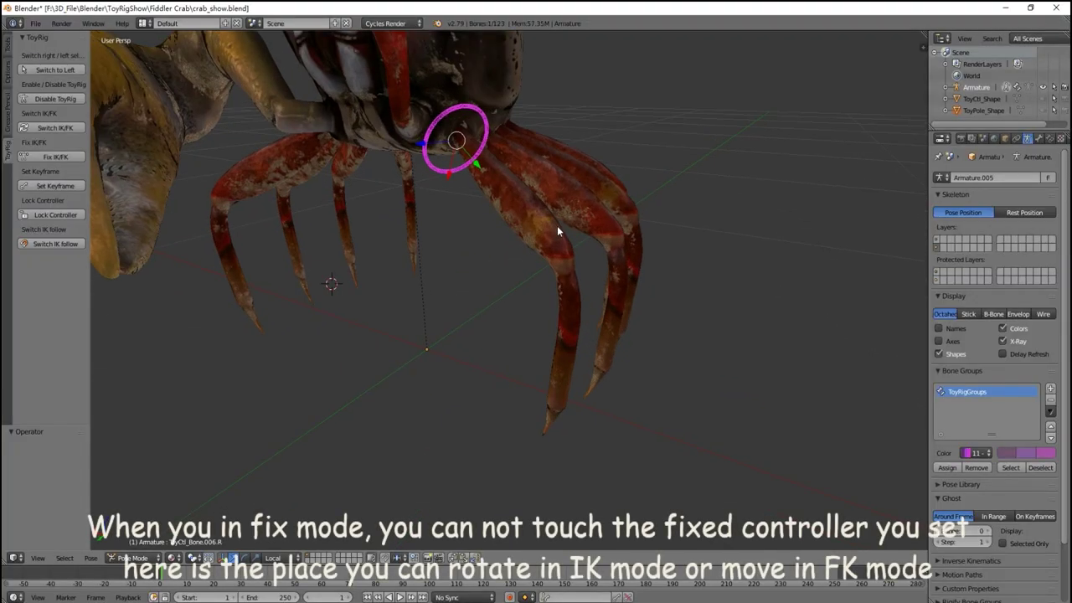
mouse_move(526, 468)
middle_mouse_down()
mouse_move(564, 413)
mouse_move(555, 308)
middle_mouse_up()
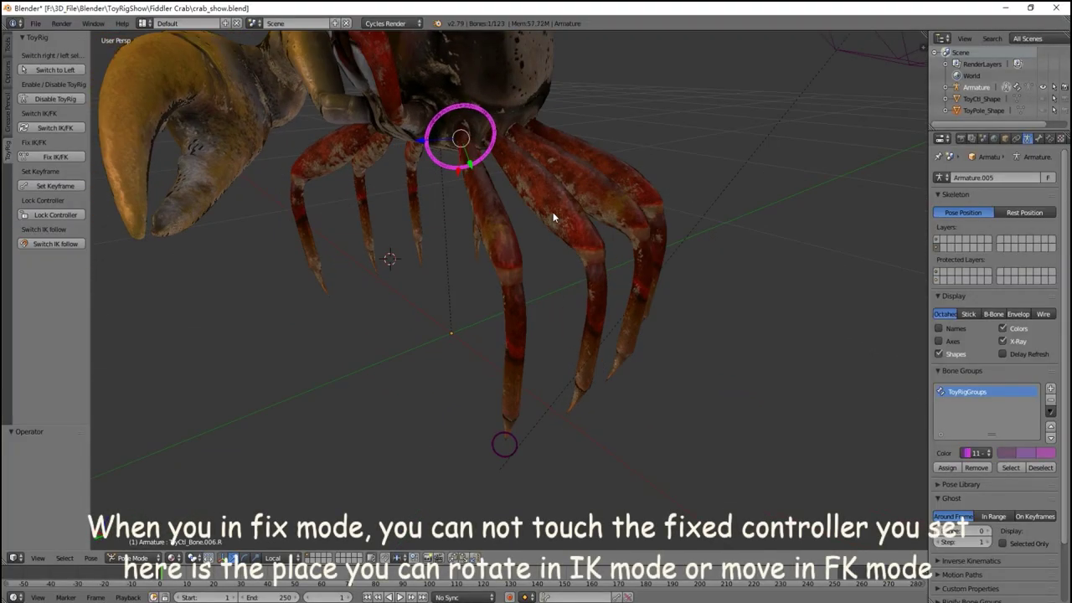
middle_click_drag(619, 360, 567, 437)
middle_click_drag(621, 408, 581, 400)
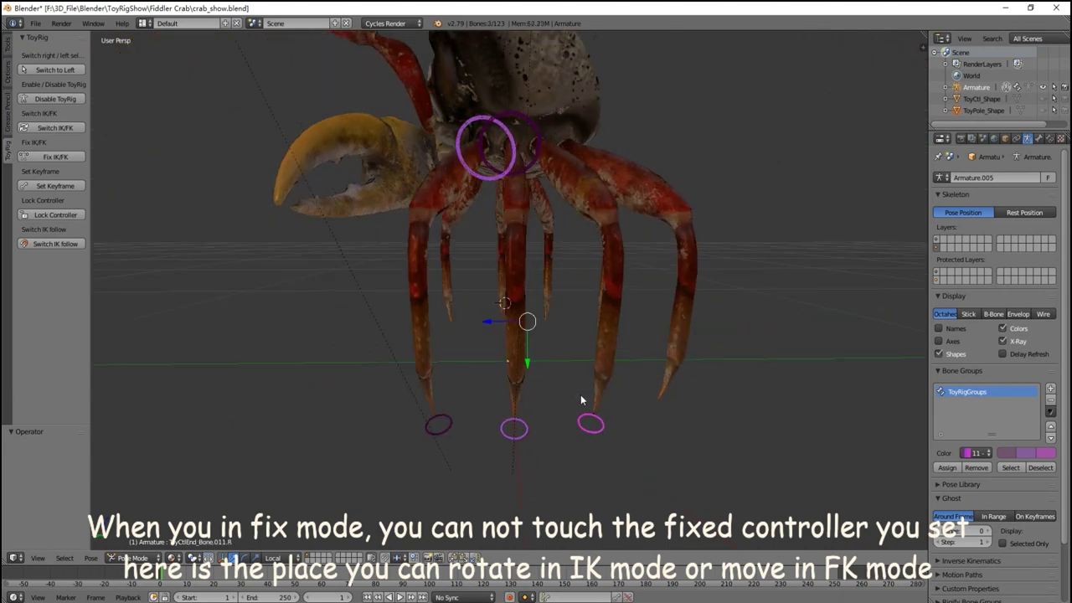
mouse_move(653, 420)
middle_mouse_down()
mouse_move(581, 343)
mouse_move(578, 310)
middle_mouse_up()
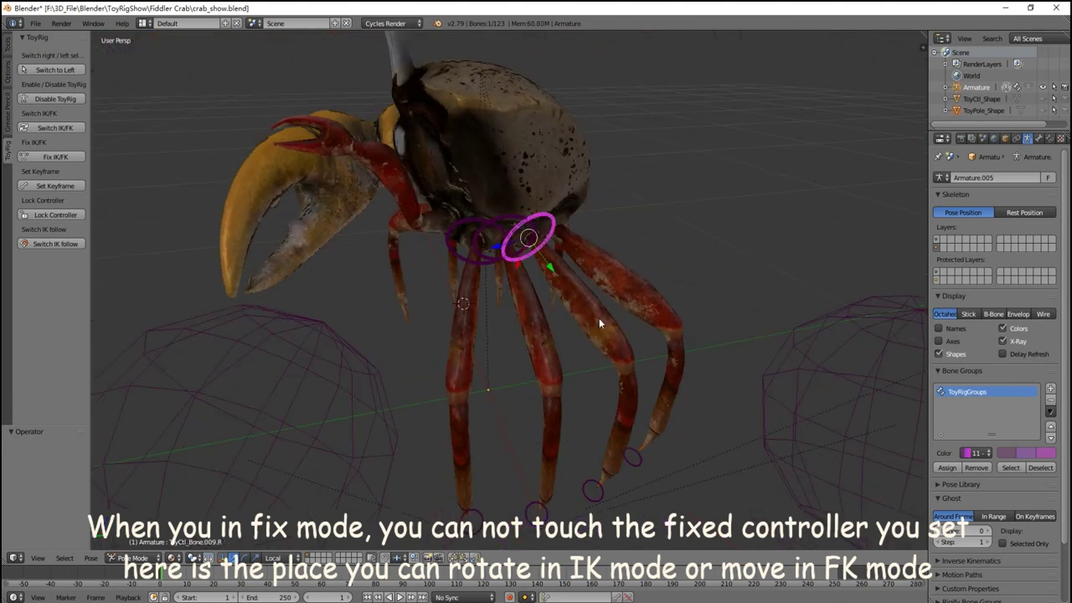
middle_click_drag(638, 293, 488, 253)
mouse_move(567, 205)
middle_mouse_down()
mouse_move(529, 208)
mouse_move(629, 236)
mouse_move(605, 211)
mouse_move(614, 409)
mouse_move(595, 356)
mouse_move(557, 376)
mouse_move(451, 381)
mouse_move(659, 402)
mouse_move(556, 389)
middle_mouse_up()
Turn on fix mode and move the crab's body twice with its feet pinned
scroll(555, 392, "up", 3)
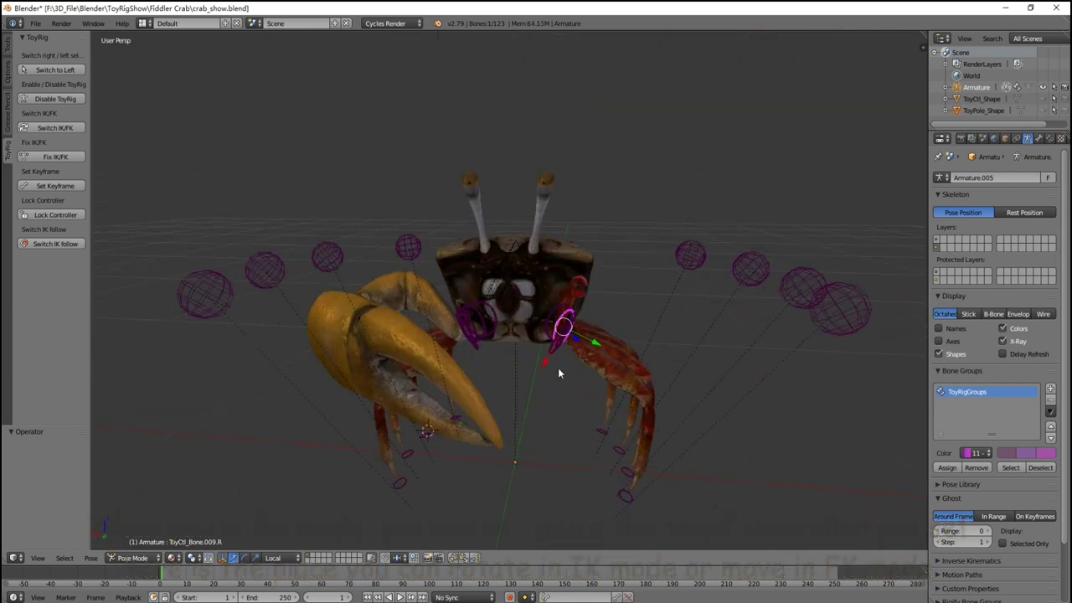
key("f")
scroll(572, 354, "up", 1)
scroll(568, 342, "up", 1)
middle_click_drag(569, 342, 600, 430)
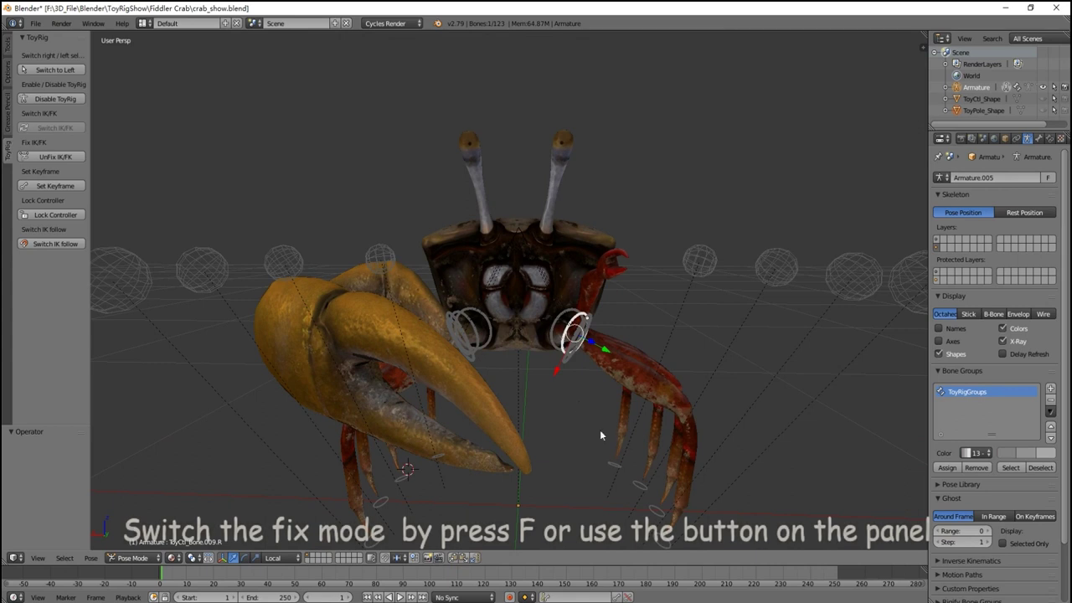
key("g")
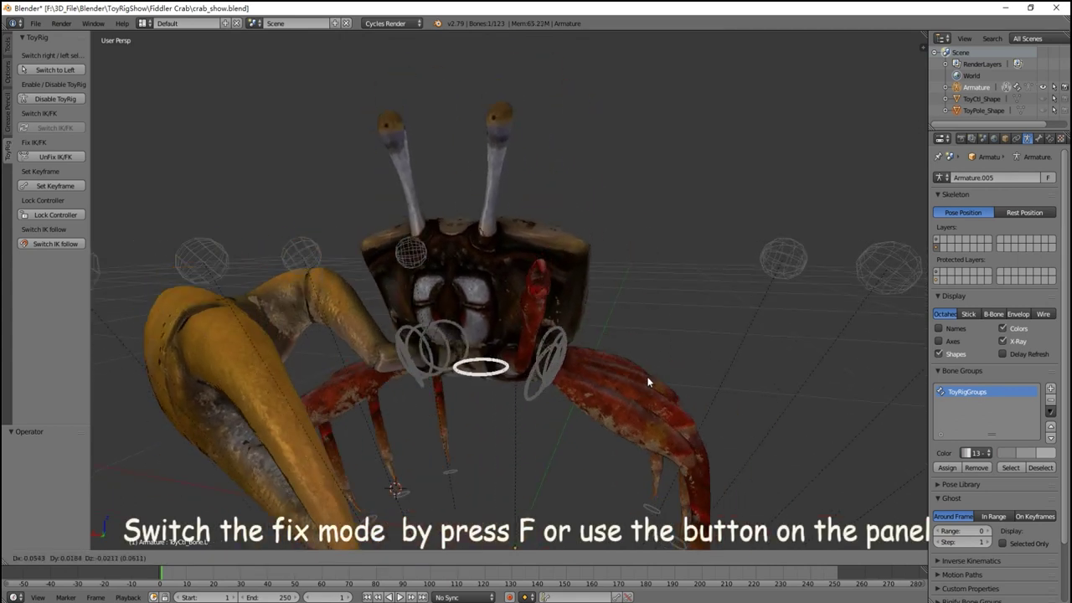
left_click(658, 369)
scroll(658, 369, "down", 3)
key("g")
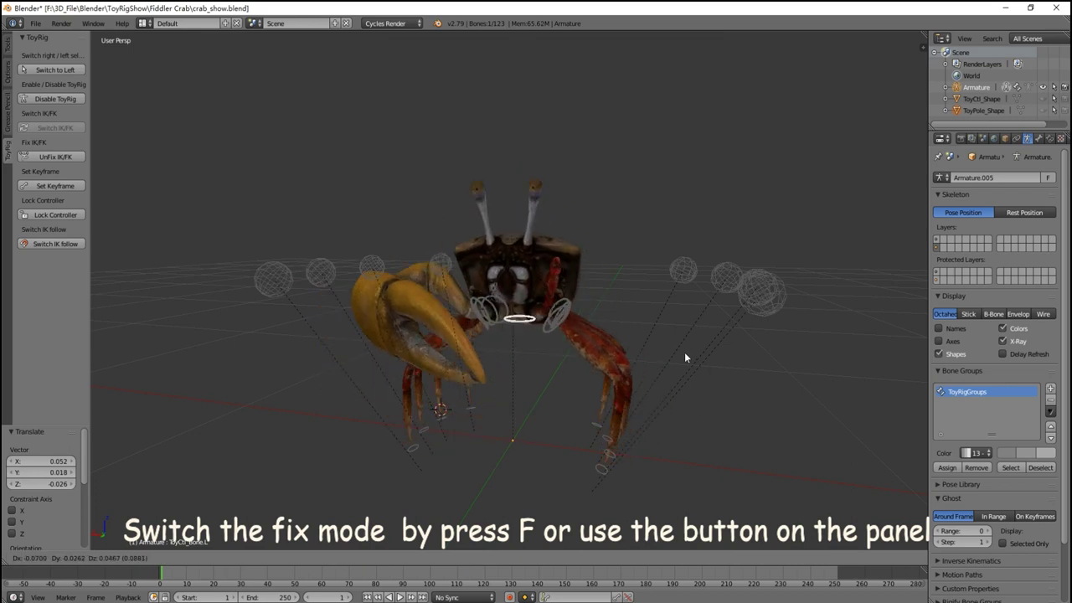
left_click(684, 352)
Turn the crab's body 20.6° about Z, then switch fix mode off
scroll(685, 352, "up", 3)
key("r")
key("z")
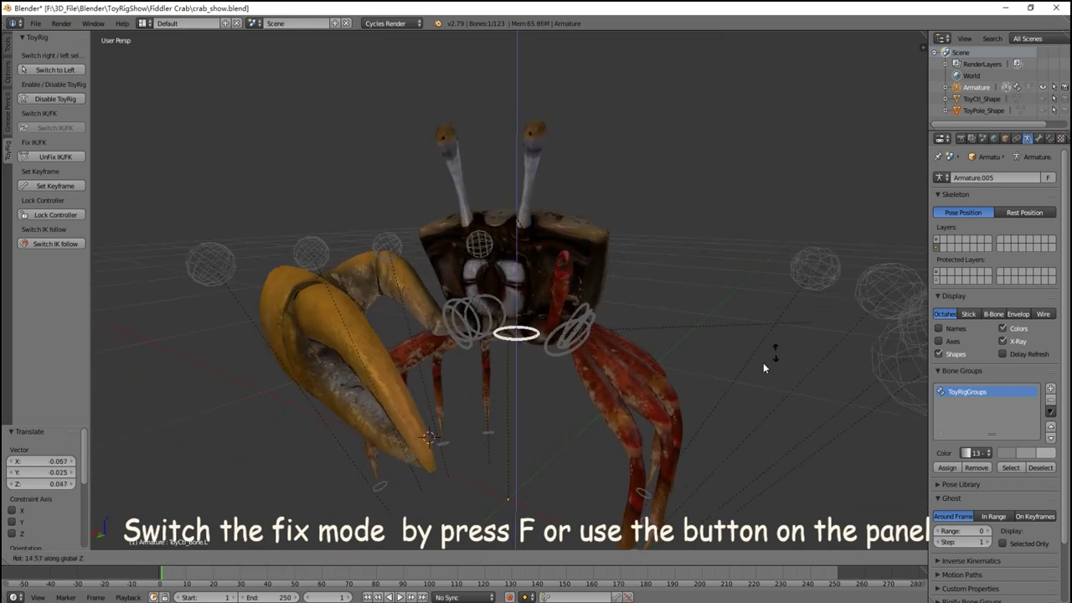
left_click(849, 284)
scroll(735, 358, "down", 3)
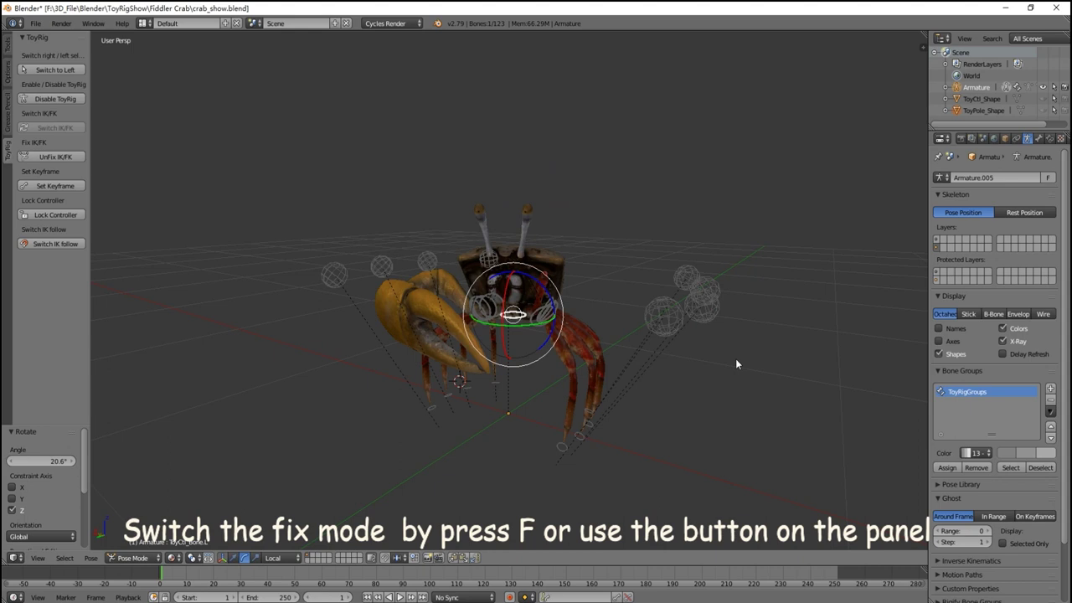
scroll(682, 328, "up", 3)
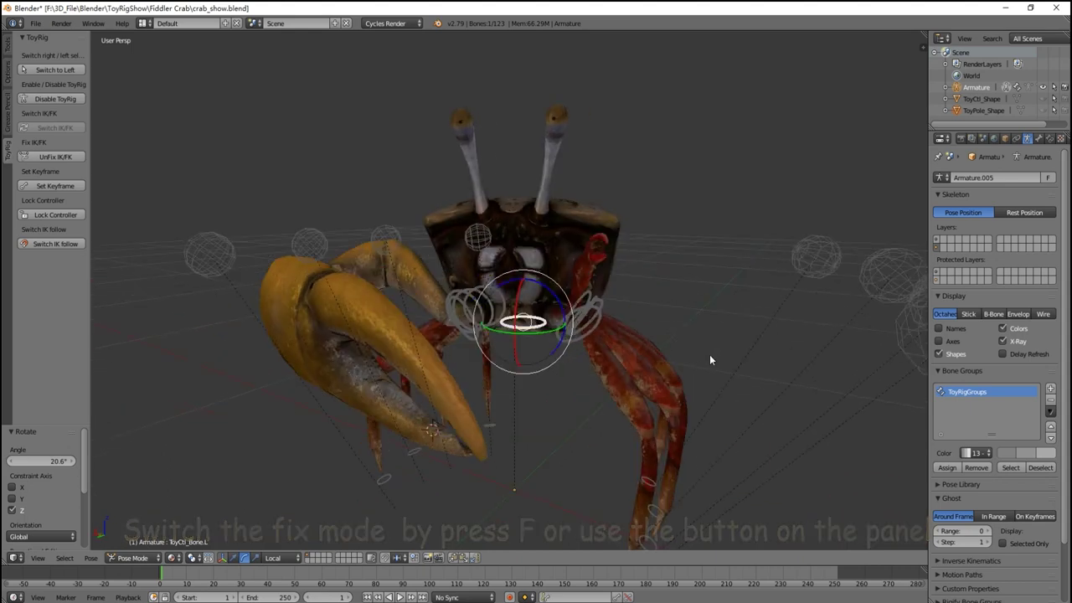
key("f")
scroll(611, 368, "up", 2)
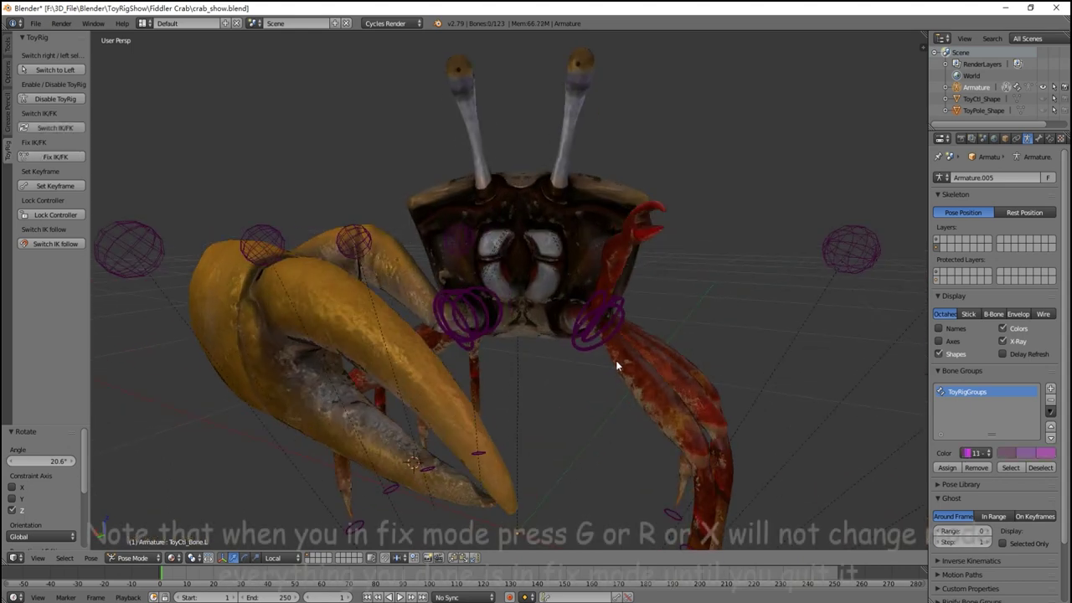
Rotate the crab's body bone -33.9° about its local X axis
scroll(553, 309, "down", 2)
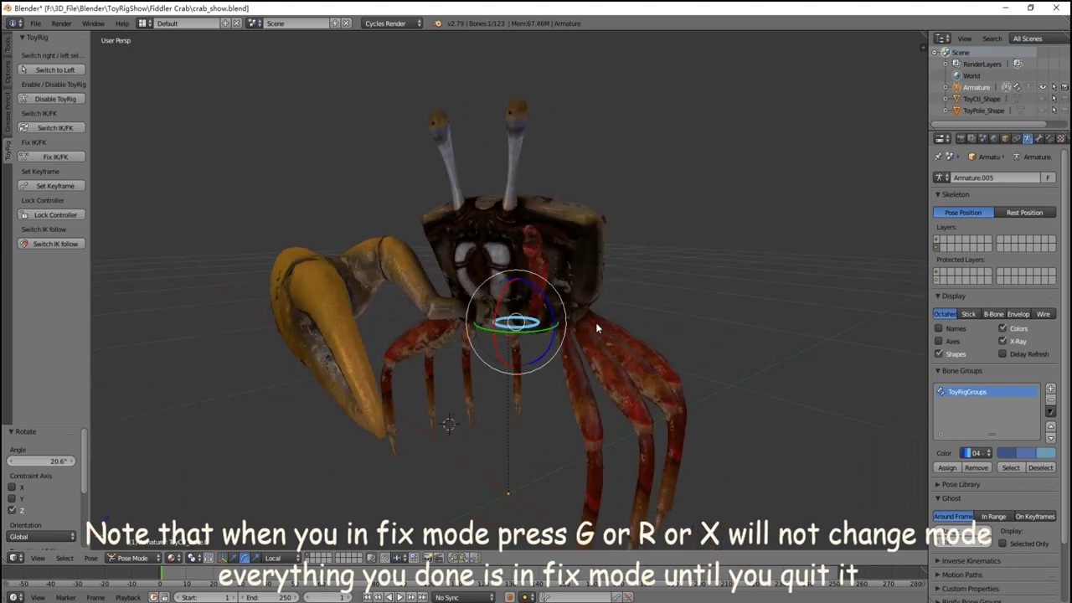
key("r")
key("x")
key("x")
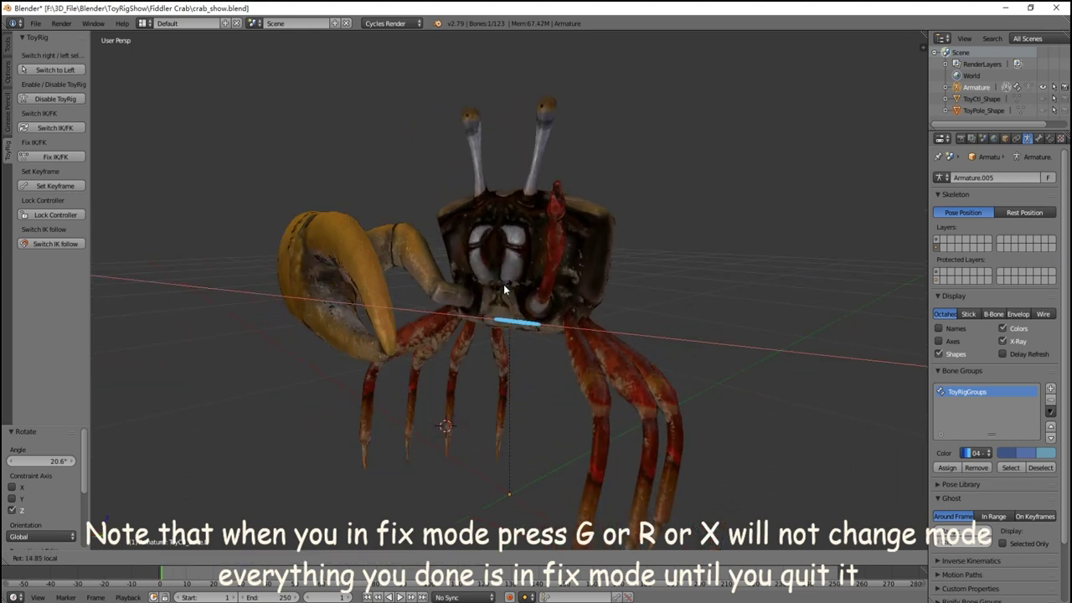
left_click(522, 298)
mouse_move(523, 297)
middle_mouse_down()
mouse_move(630, 320)
mouse_move(614, 347)
mouse_move(598, 300)
middle_mouse_up()
Select the crab's leg bones and move one directly to a new position
right_click(546, 327)
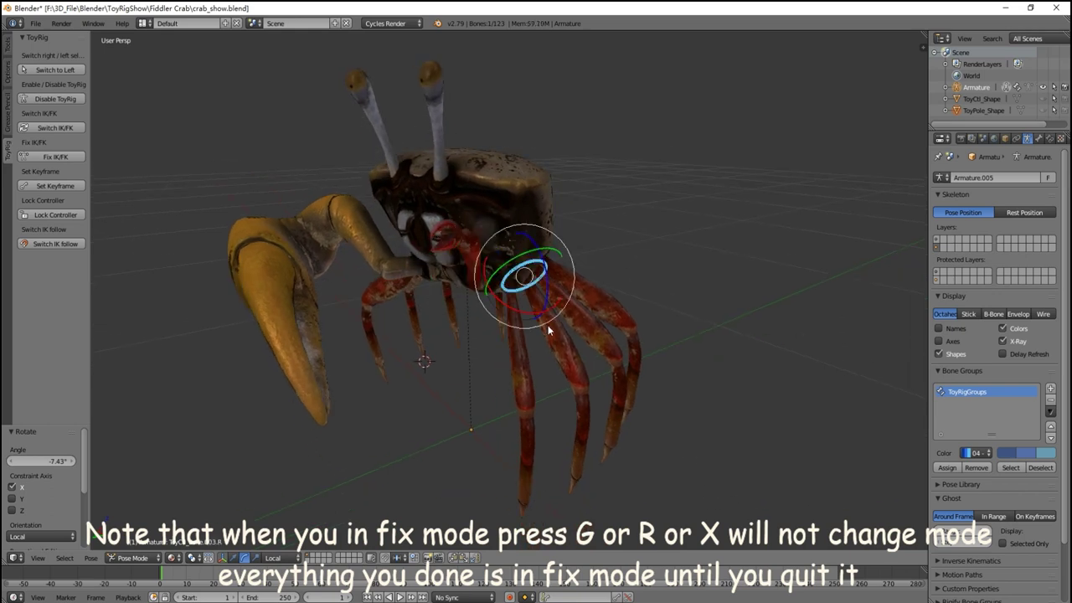
mouse_move(557, 344)
middle_mouse_down()
mouse_move(570, 282)
mouse_move(588, 487)
mouse_move(584, 266)
middle_mouse_up()
mouse_move(535, 159)
middle_mouse_down()
mouse_move(528, 163)
mouse_move(617, 232)
mouse_move(629, 357)
mouse_move(572, 335)
mouse_move(460, 249)
middle_mouse_up()
right_click(610, 350)
mouse_move(552, 288)
middle_mouse_down()
mouse_move(520, 301)
mouse_move(601, 309)
mouse_move(496, 334)
mouse_move(517, 302)
mouse_move(604, 293)
mouse_move(551, 307)
mouse_move(578, 390)
middle_mouse_up()
scroll(594, 296, "up", 3)
key("g")
left_click(592, 300)
right_click(603, 293)
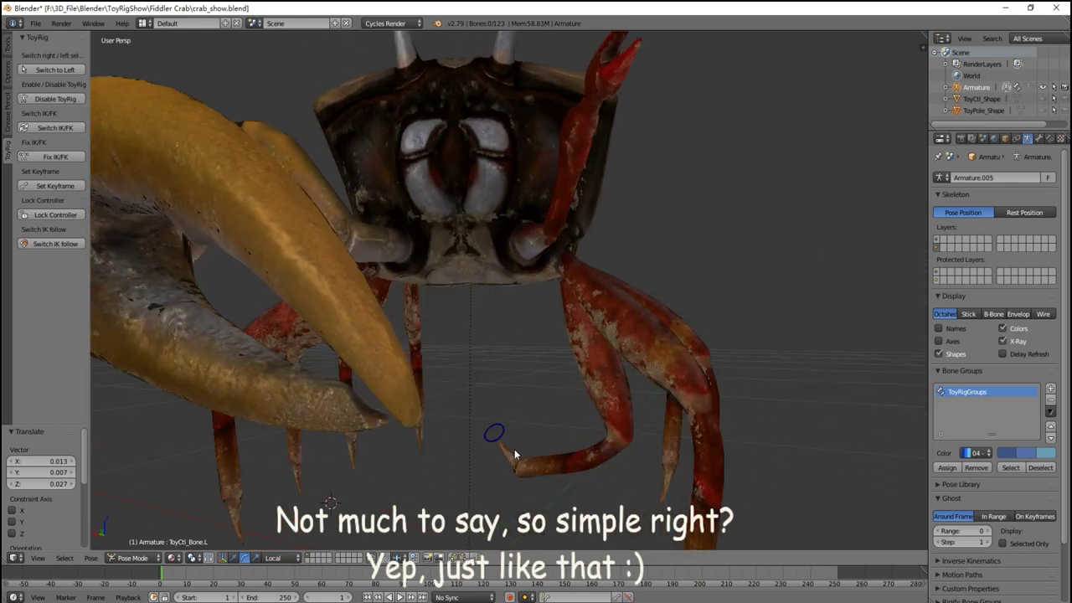
scroll(484, 402, "down", 4)
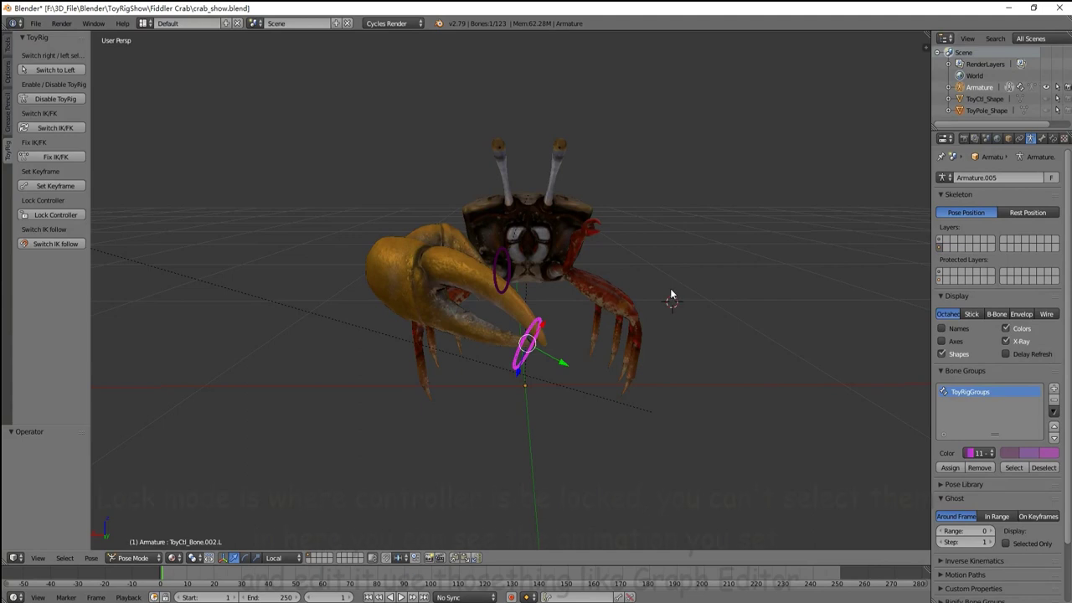
Lower the big yellow claw by moving its IK controller 0.177, 0.027, -0.117
key("g")
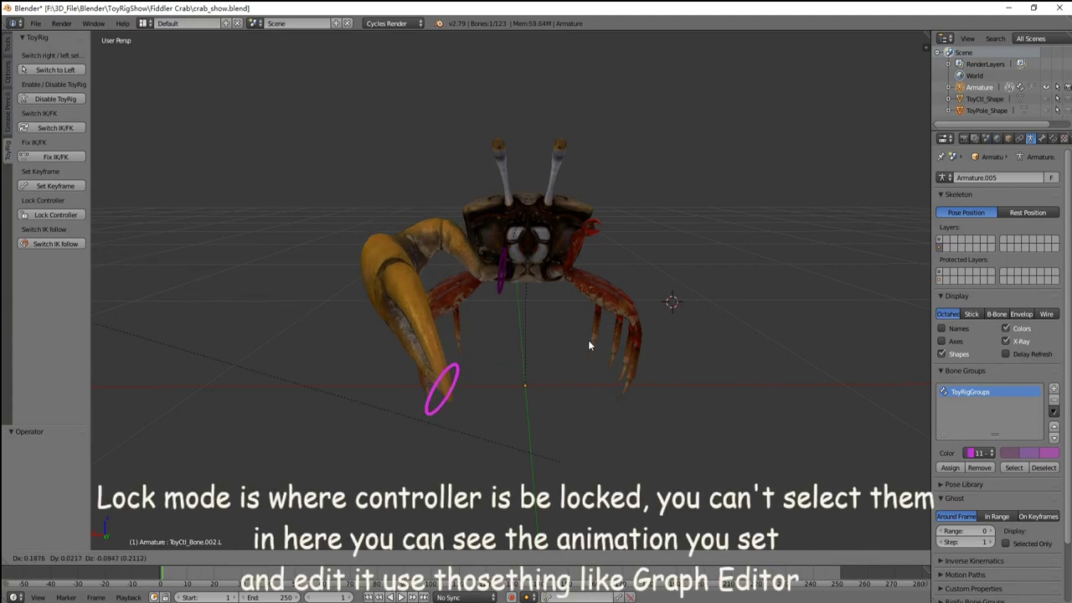
left_click(588, 343)
middle_click_drag(545, 333, 590, 330)
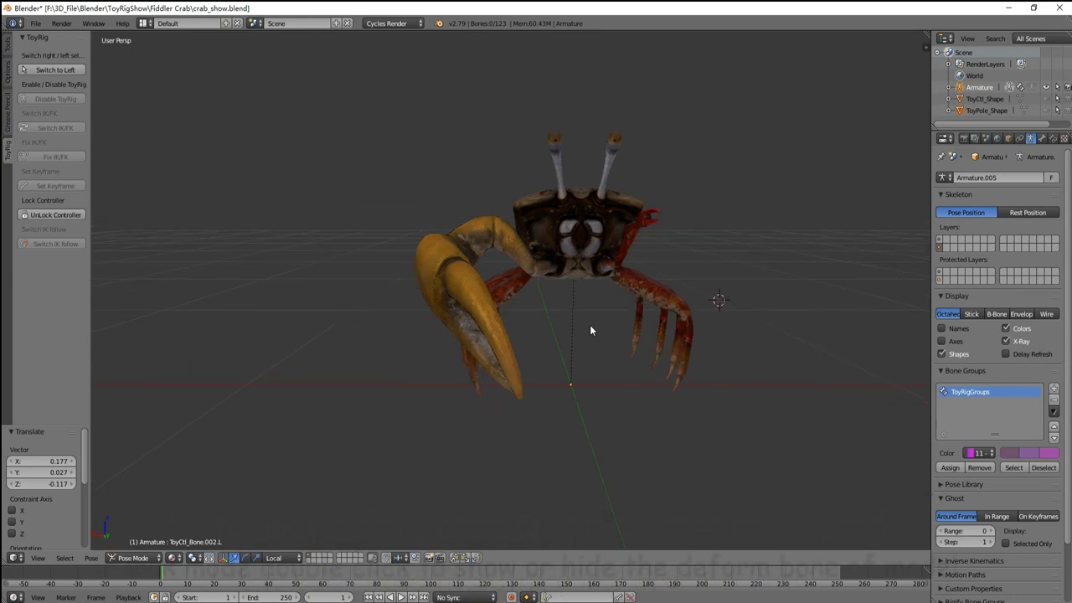
Show the crab's deform bones in lock mode, then hide them again
double_click(585, 328)
middle_click_drag(583, 328, 581, 330)
double_click(581, 330)
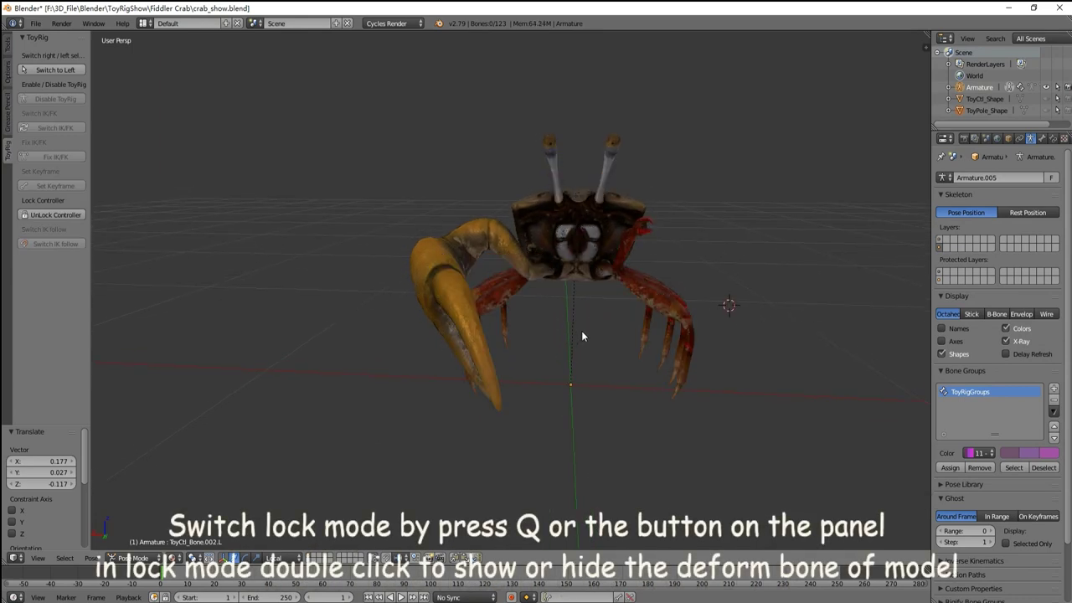
Unlock the rig controllers and move the claw's pole sphere along its local Z axis
key("q")
scroll(583, 329, "down", 2)
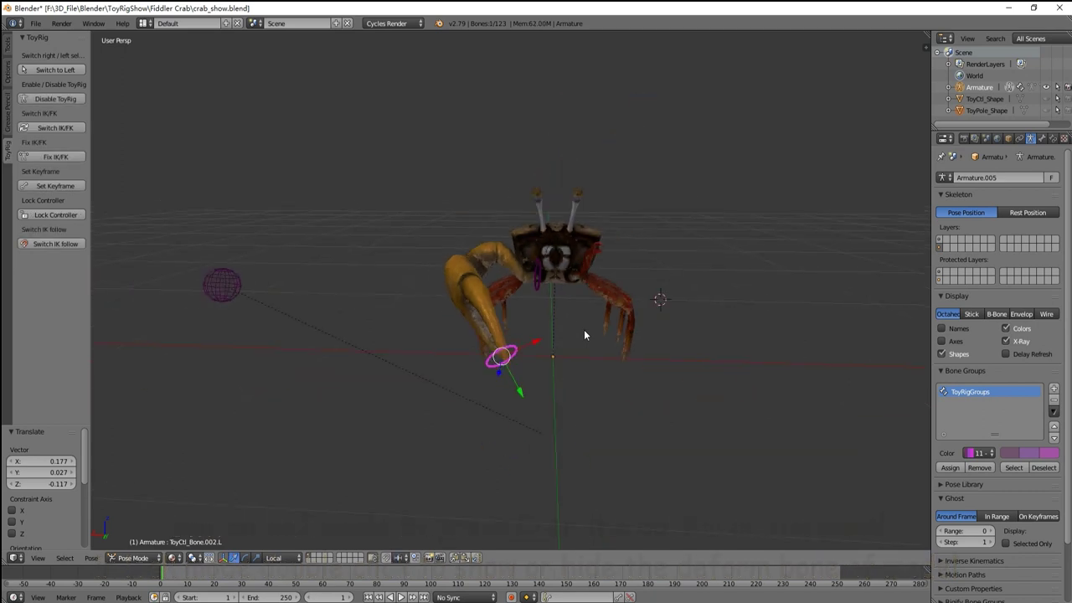
right_click(222, 286)
key("g")
key("z")
key("z")
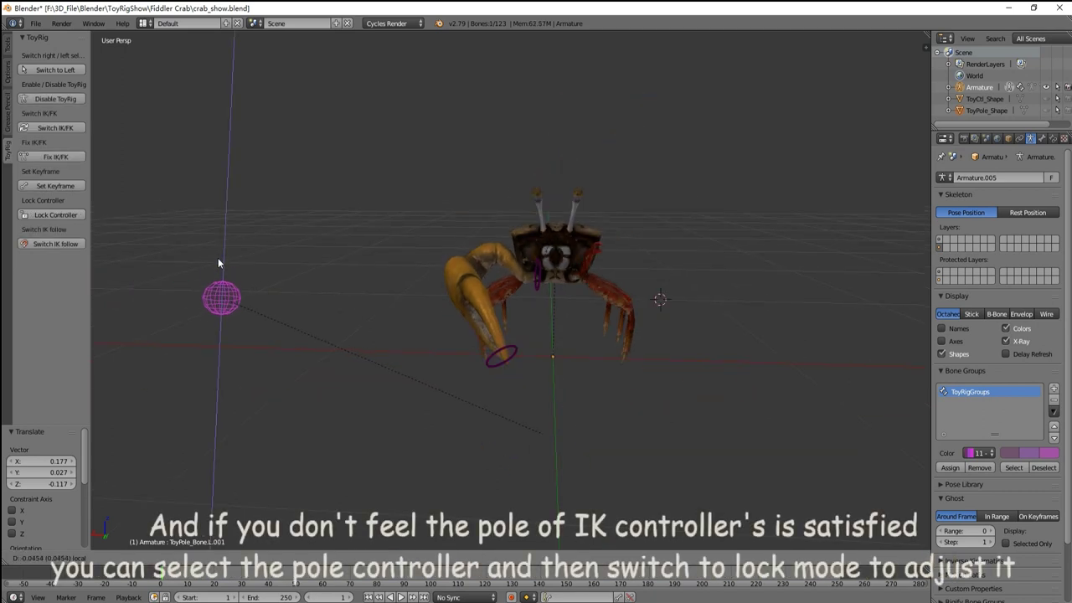
left_click(213, 294)
mouse_move(319, 295)
middle_mouse_down()
mouse_move(372, 283)
mouse_move(327, 290)
mouse_move(409, 306)
mouse_move(419, 345)
middle_mouse_up()
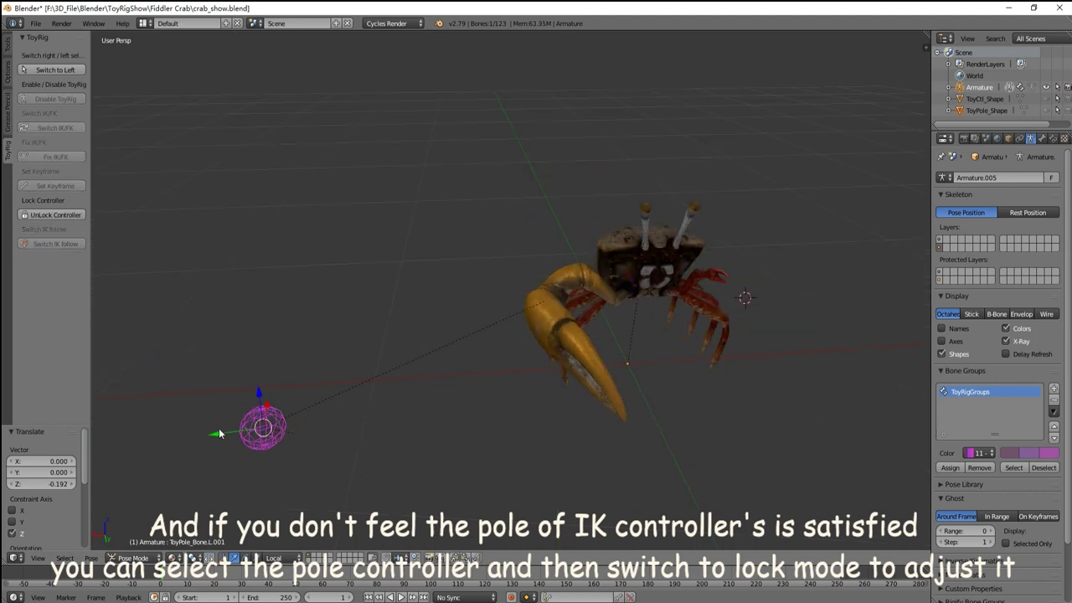
Shift the pole sphere along local Y/X, raise it on Z, and select the claw IK controller
key("g")
key("y")
key("y")
key("x")
left_click(400, 383)
middle_click_drag(399, 383, 503, 382)
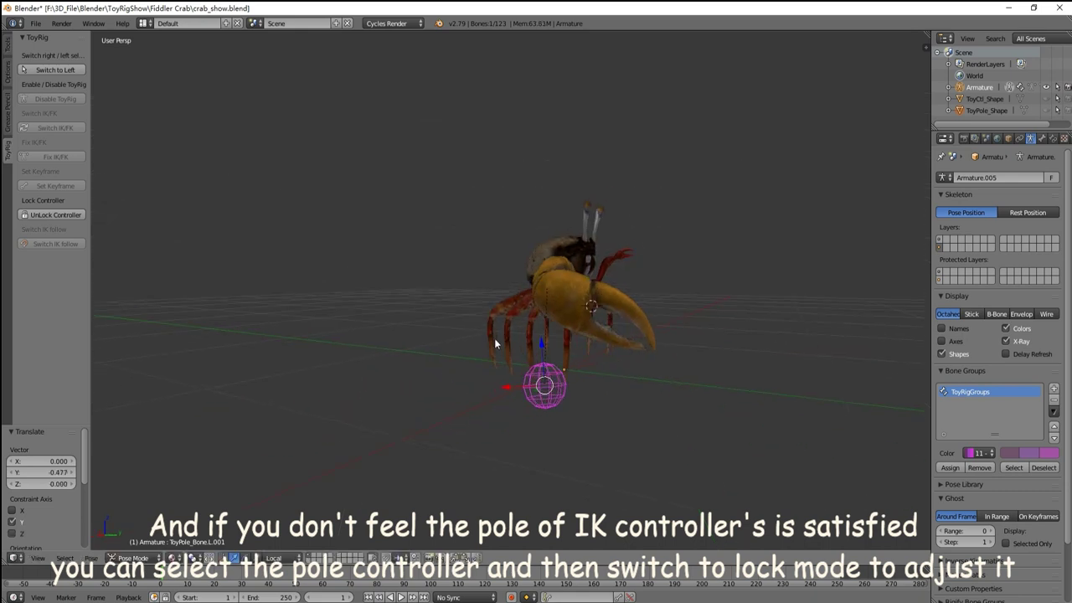
key("g")
key("z")
key("z")
left_click(505, 255)
mouse_move(505, 254)
middle_mouse_down()
mouse_move(504, 304)
mouse_move(508, 291)
mouse_move(525, 291)
mouse_move(560, 348)
mouse_move(535, 358)
mouse_move(481, 335)
mouse_move(551, 347)
mouse_move(518, 340)
middle_mouse_up()
right_click(504, 304)
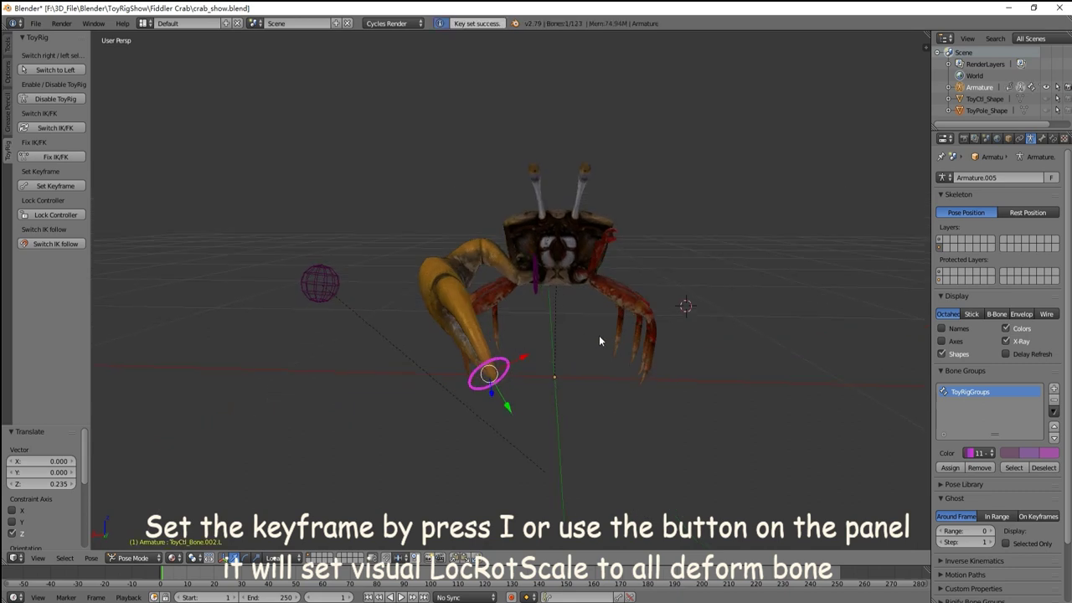
Turn the big claw bone -36.9° about its local X axis so it points right
middle_click_drag(599, 335, 624, 345)
scroll(583, 351, "up", 2)
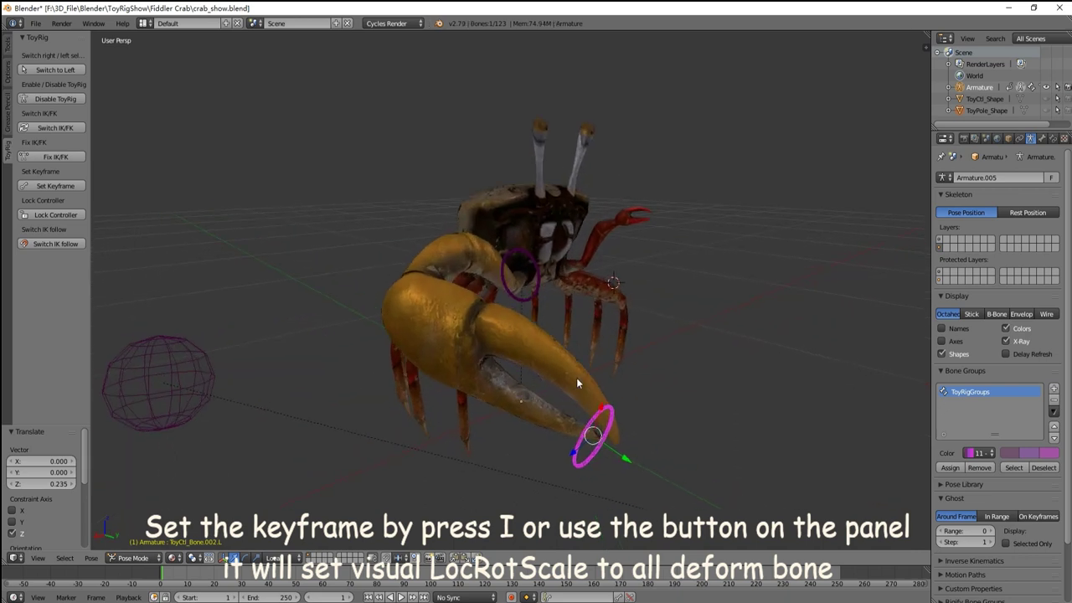
right_click(515, 314)
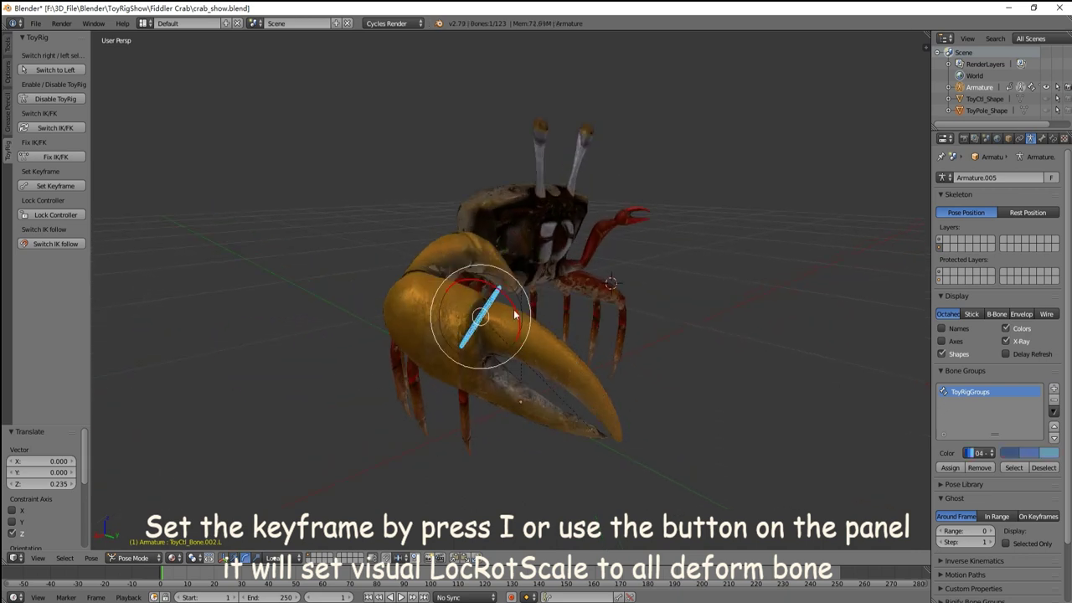
left_click_drag(515, 314, 511, 272)
mouse_move(594, 277)
middle_mouse_down()
mouse_move(523, 271)
mouse_move(538, 271)
mouse_move(531, 281)
middle_mouse_up()
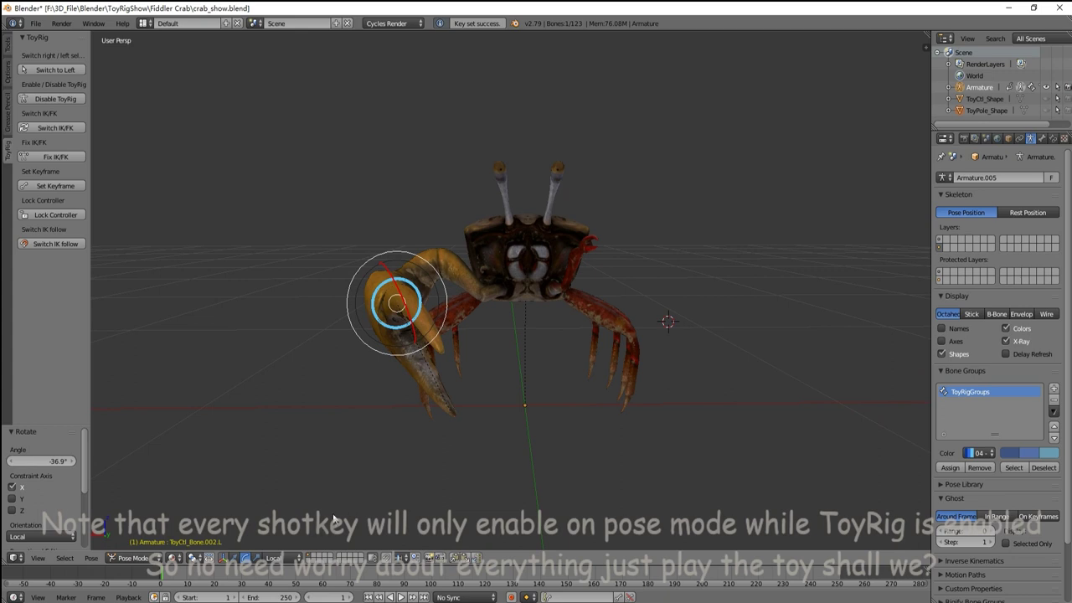
At frame 30, rotate the claw about its local X axis and key the pose
mouse_move(502, 310)
middle_mouse_down()
mouse_move(569, 315)
mouse_move(592, 291)
mouse_move(575, 297)
middle_mouse_up()
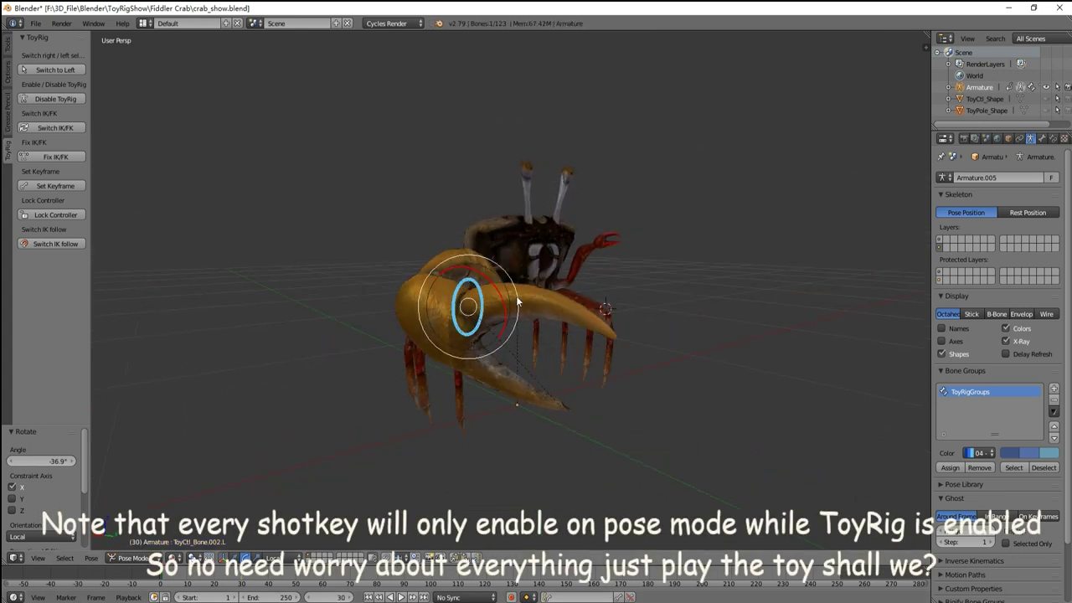
key("r")
key("x")
key("x")
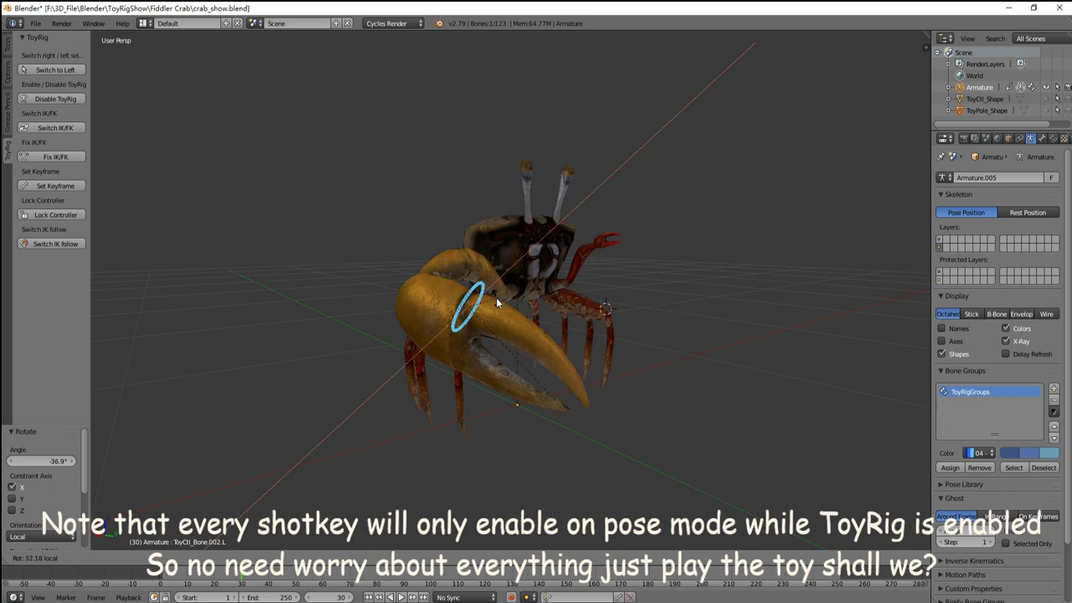
left_click(498, 299)
mouse_move(629, 334)
middle_mouse_down()
mouse_move(571, 294)
mouse_move(581, 300)
middle_mouse_up()
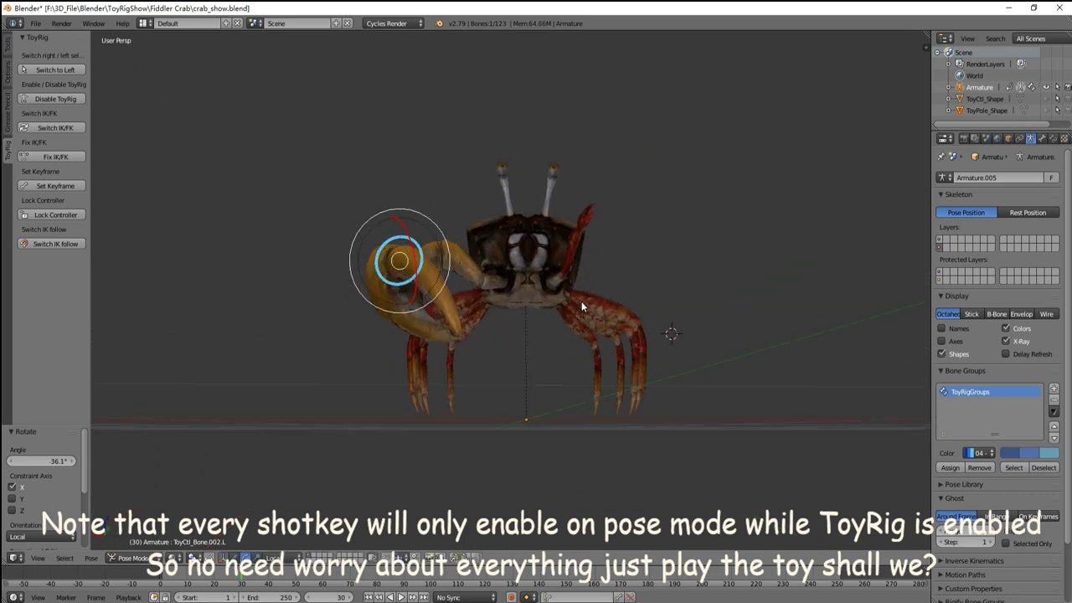
scroll(544, 329, "down", 1)
key("i")
Switch the claw to IK, move its controller to raise and close the claw, and key it
scroll(546, 333, "up", 3)
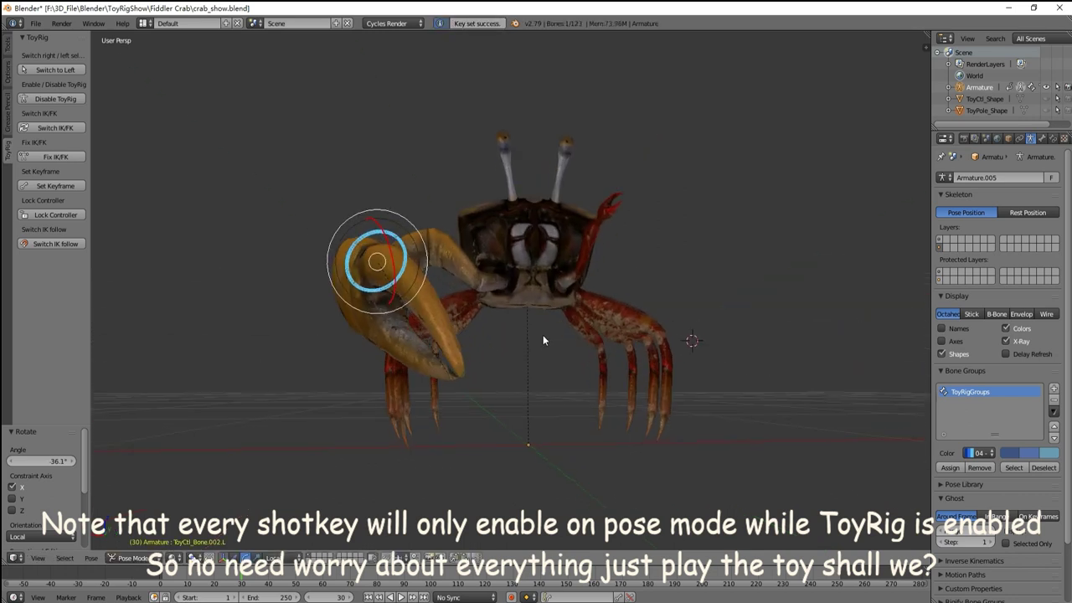
key("shift+s")
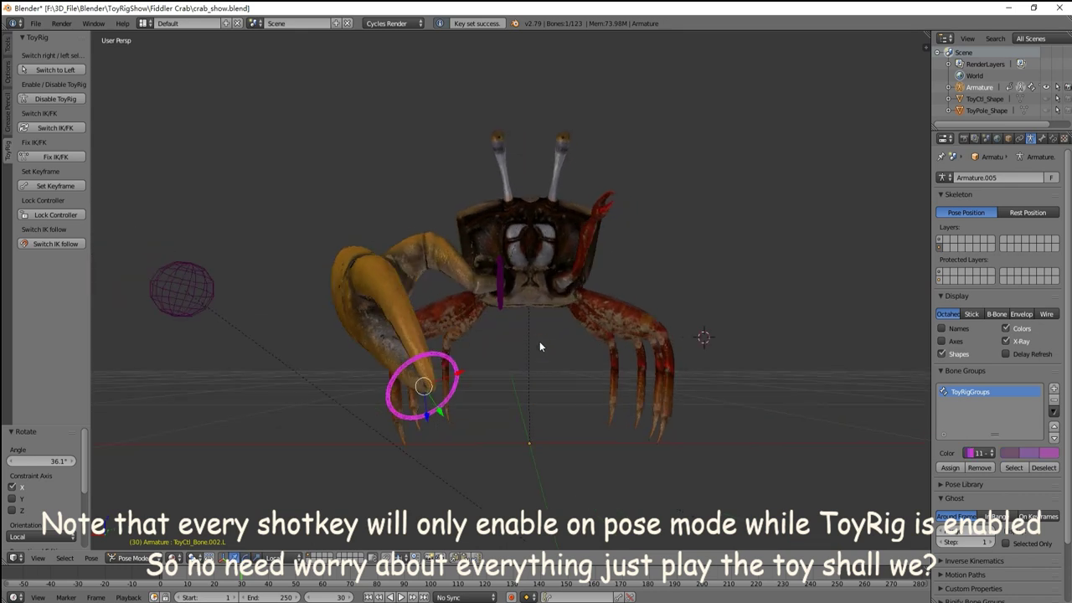
key("g")
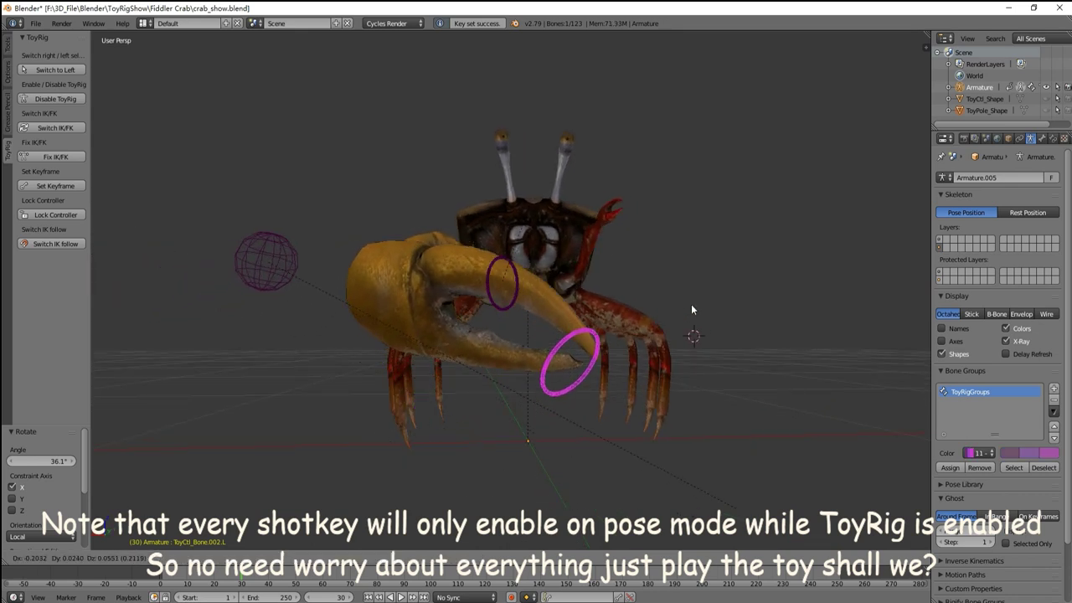
left_click(741, 263)
scroll(720, 272, "down", 2)
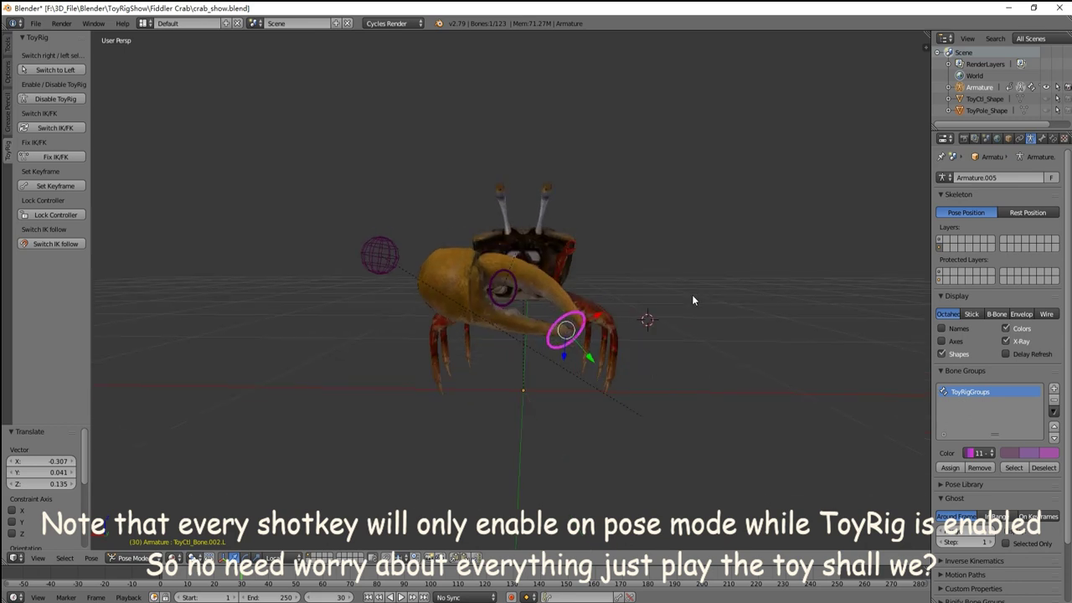
key("i")
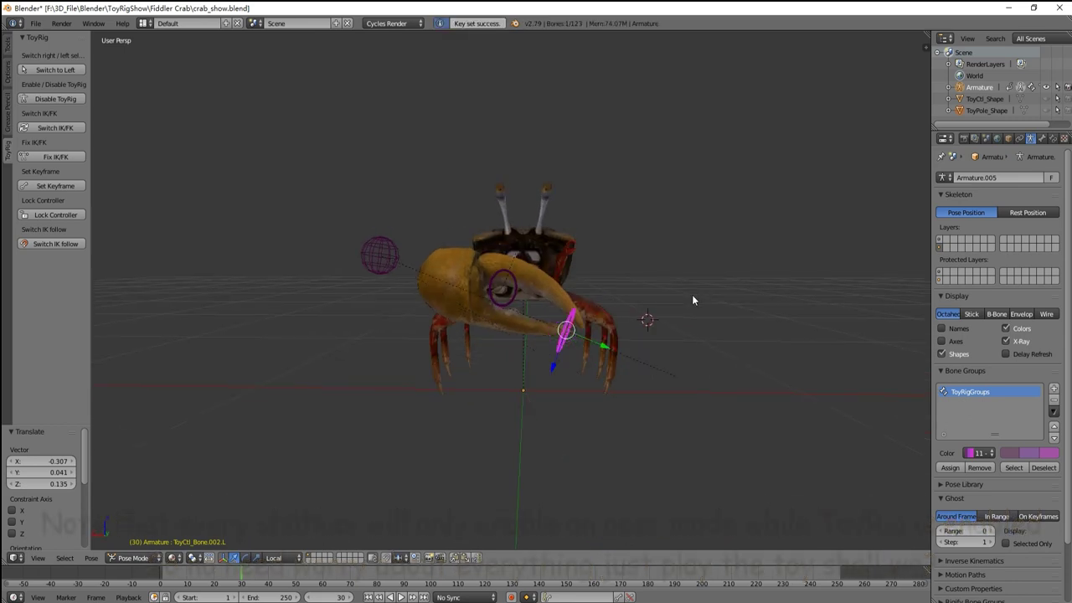
Lock the rig controllers and play the animation from frame 1
middle_click_drag(683, 293, 660, 296)
scroll(667, 286, "up", 2)
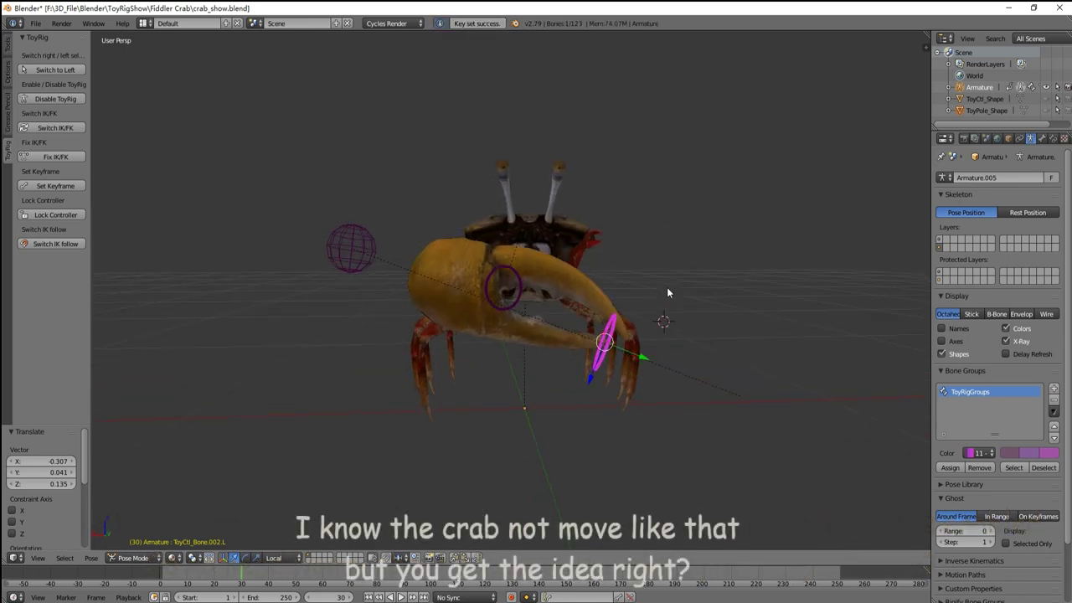
left_click(55, 214)
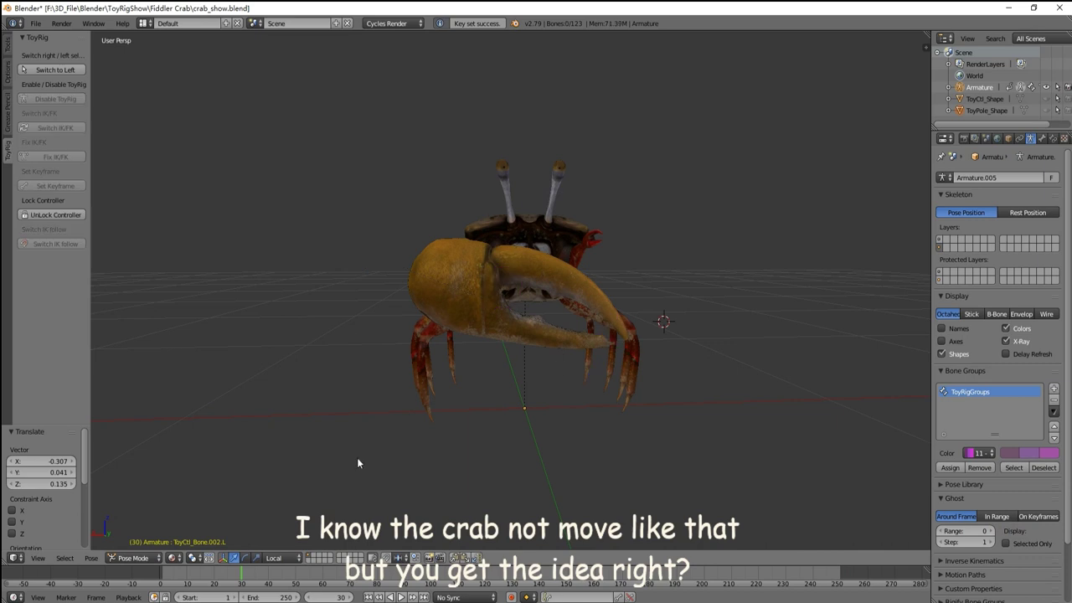
left_click(165, 578)
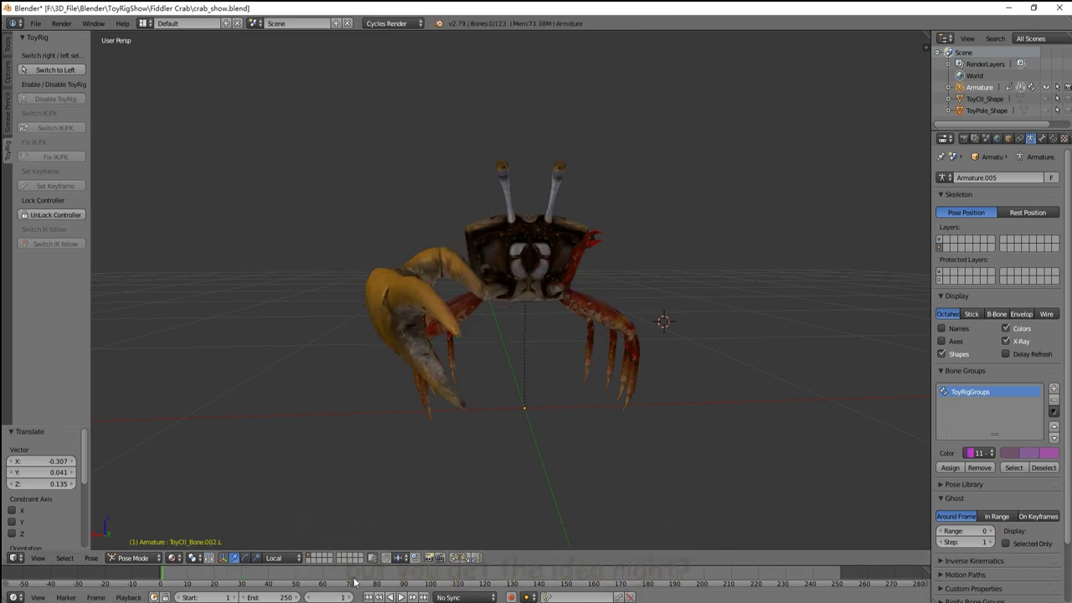
left_click(400, 598)
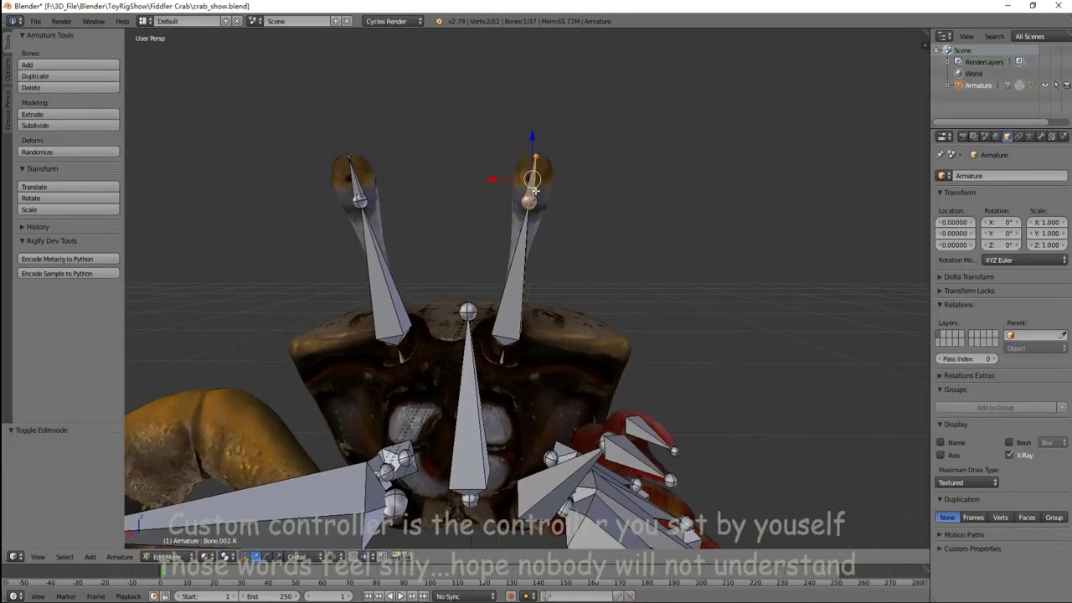
Extrude a connected bone sideways from the right antenna tip and return to Pose Mode
key("e")
left_click(699, 231)
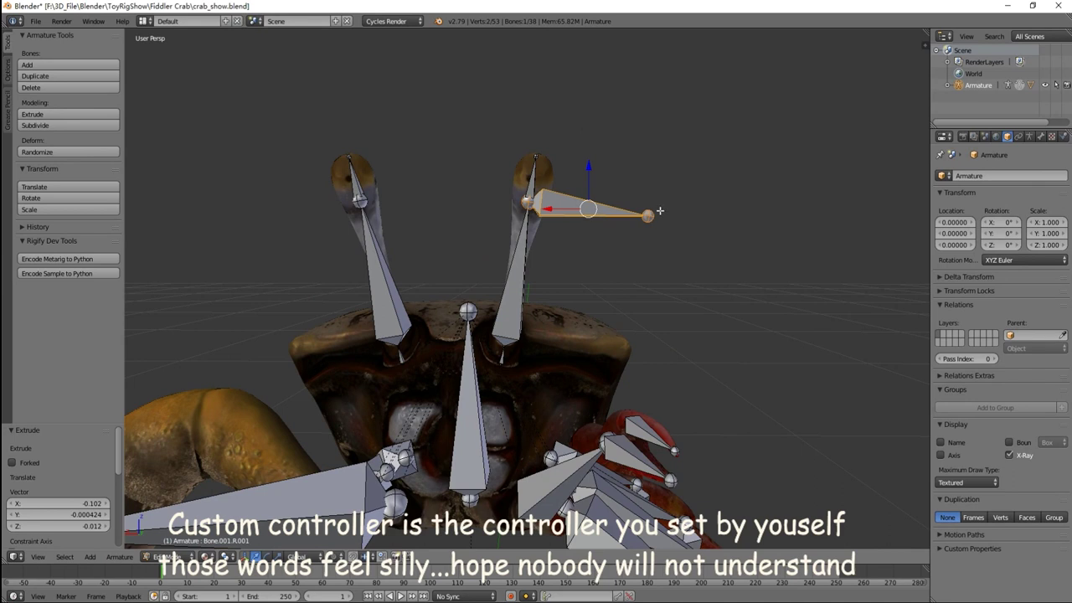
key("ctrl+p")
left_click(669, 231)
key("ctrl+Tab")
left_click(1041, 136)
left_click(1041, 138)
Rename the bone Bone.001.R and add a Stretch To constraint targeting Armature bone ctl
key("BackSpace")
key("BackSpace")
key("BackSpace")
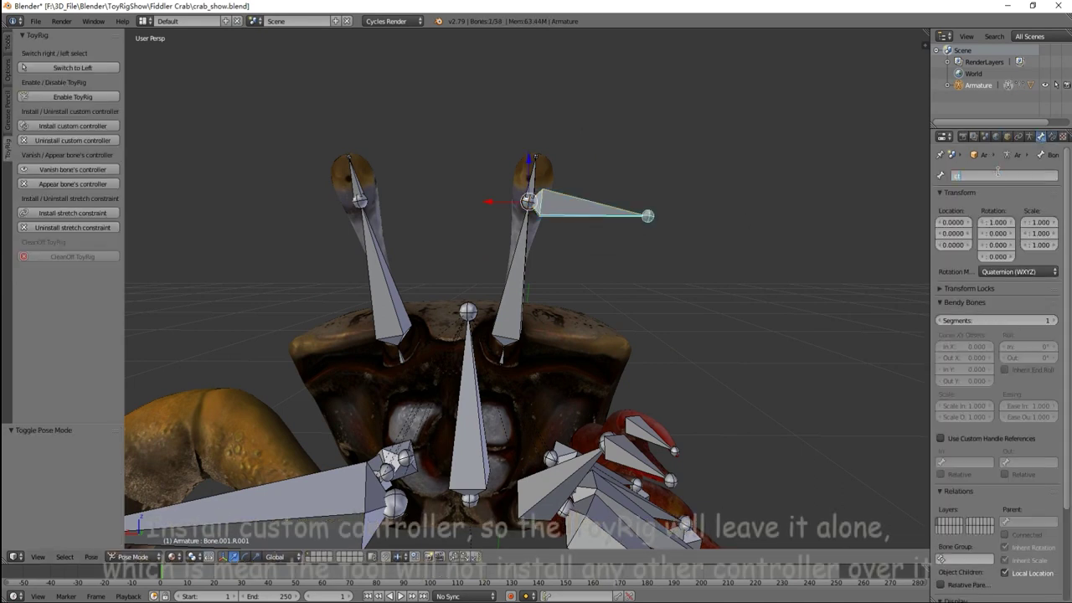
key("Return")
right_click(523, 270)
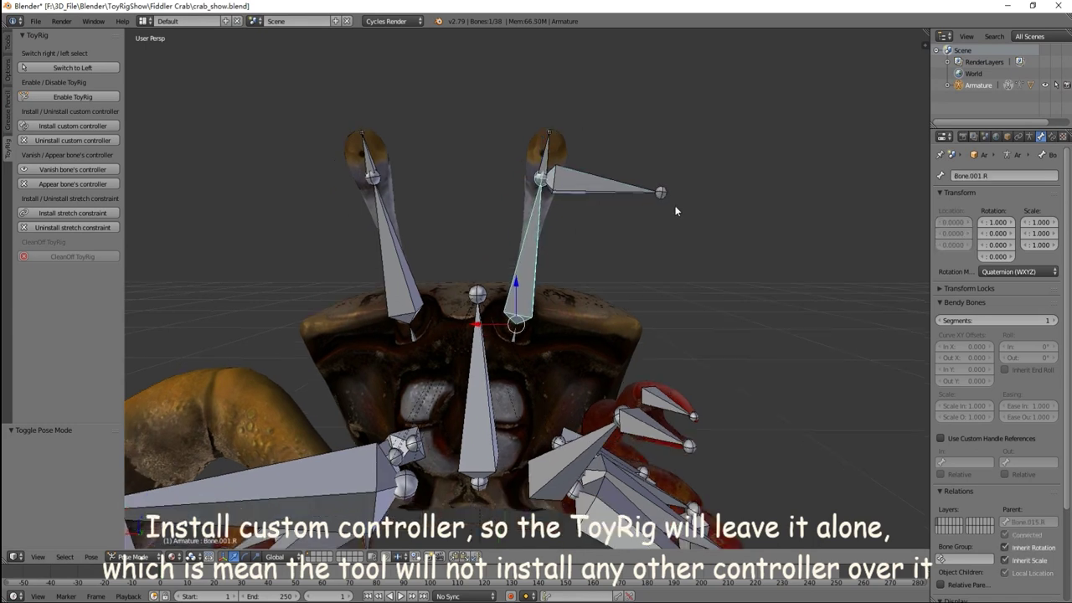
left_click(1053, 137)
left_click(984, 177)
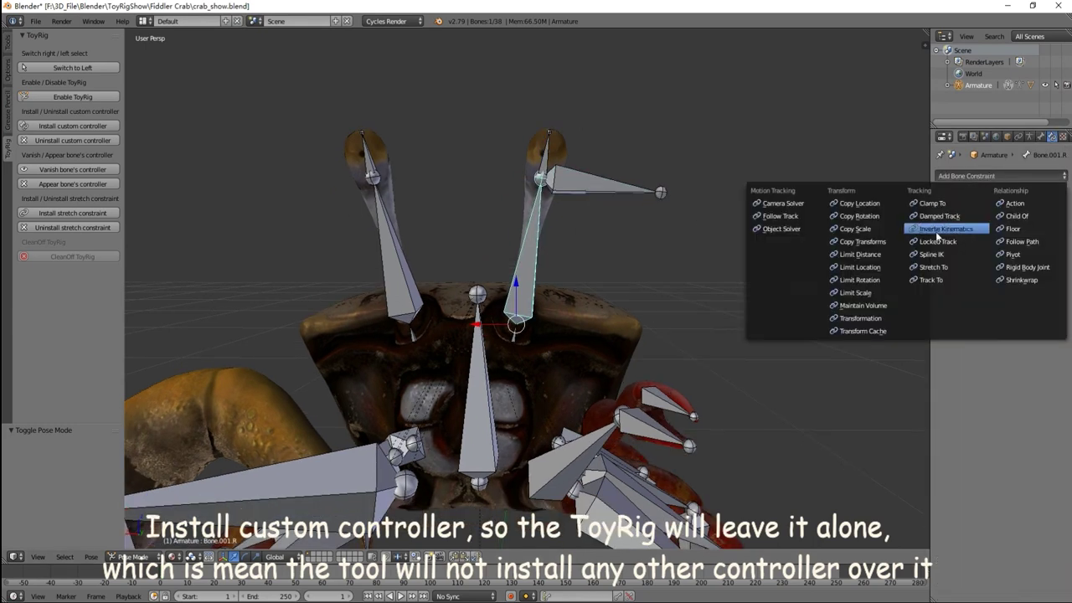
left_click(933, 267)
left_click(1003, 217)
left_click(997, 231)
left_click(1019, 231)
left_click(993, 247)
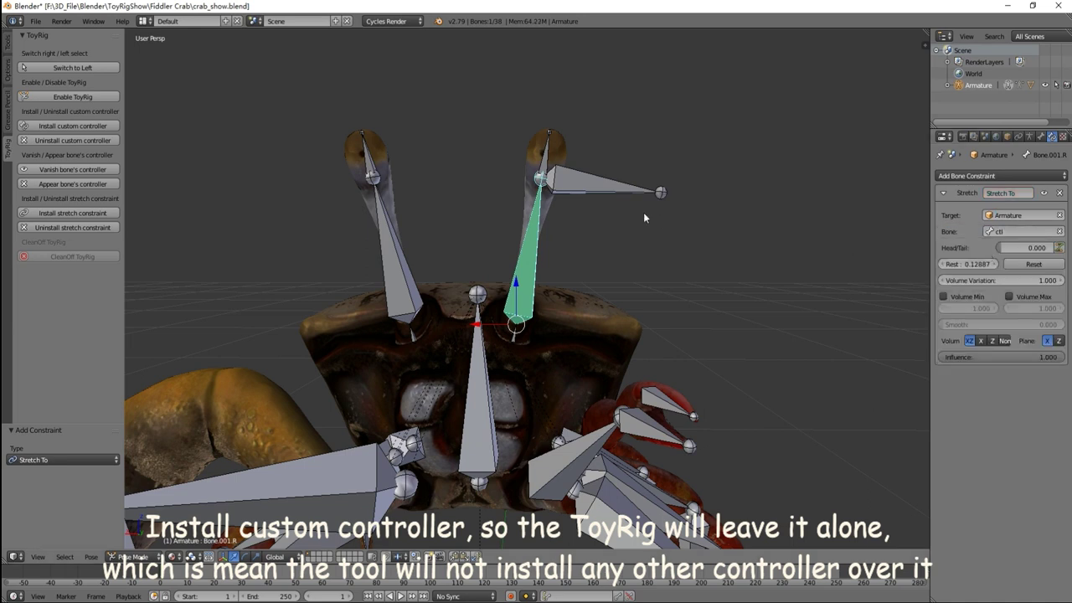
Install ctl as a ToyRig custom controller and vanish the antenna bone's own controller
middle_click_drag(643, 211, 536, 184)
right_click(525, 186)
left_click(73, 126)
middle_click_drag(213, 140, 553, 254)
right_click(552, 254)
left_click(72, 169)
scroll(502, 319, "down", 2)
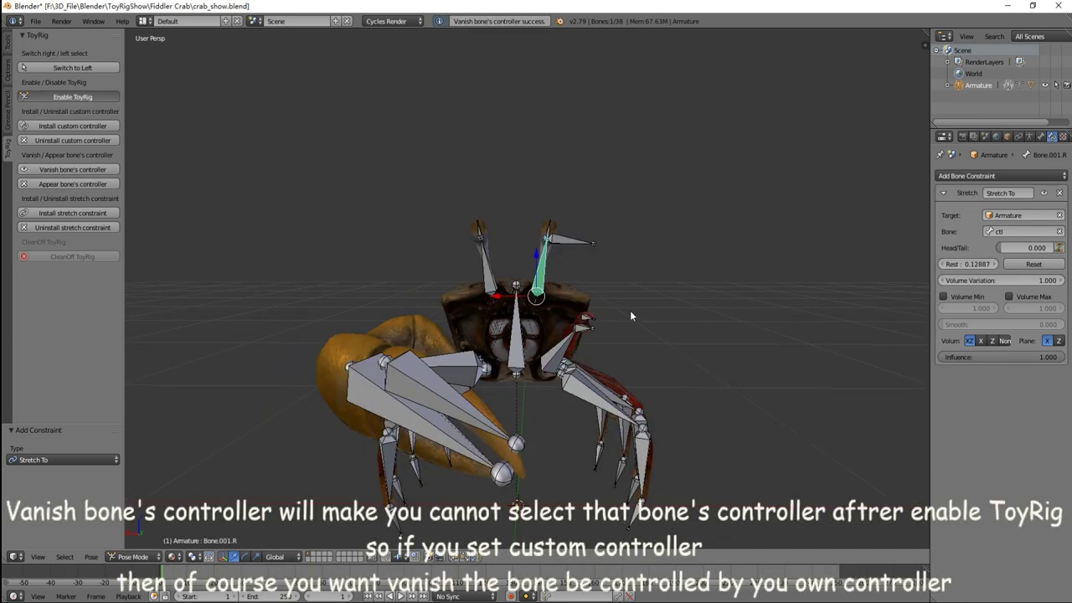
Raise the ctl controller along its local Z so the antenna stretches
scroll(565, 314, "up", 2)
scroll(564, 313, "up", 2)
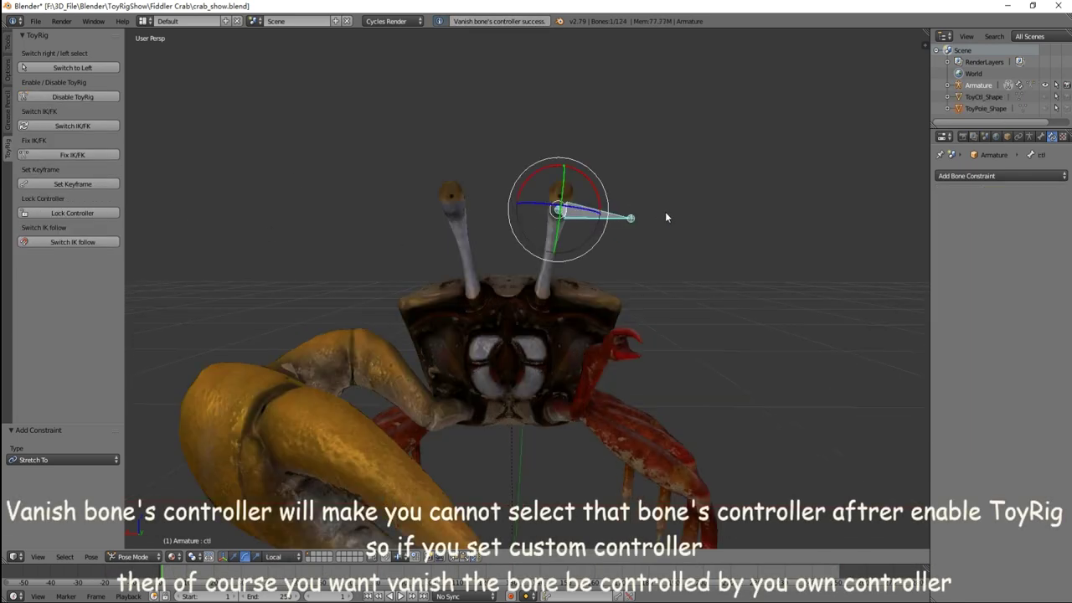
middle_click_drag(665, 218, 571, 231)
left_click_drag(535, 201, 537, 176)
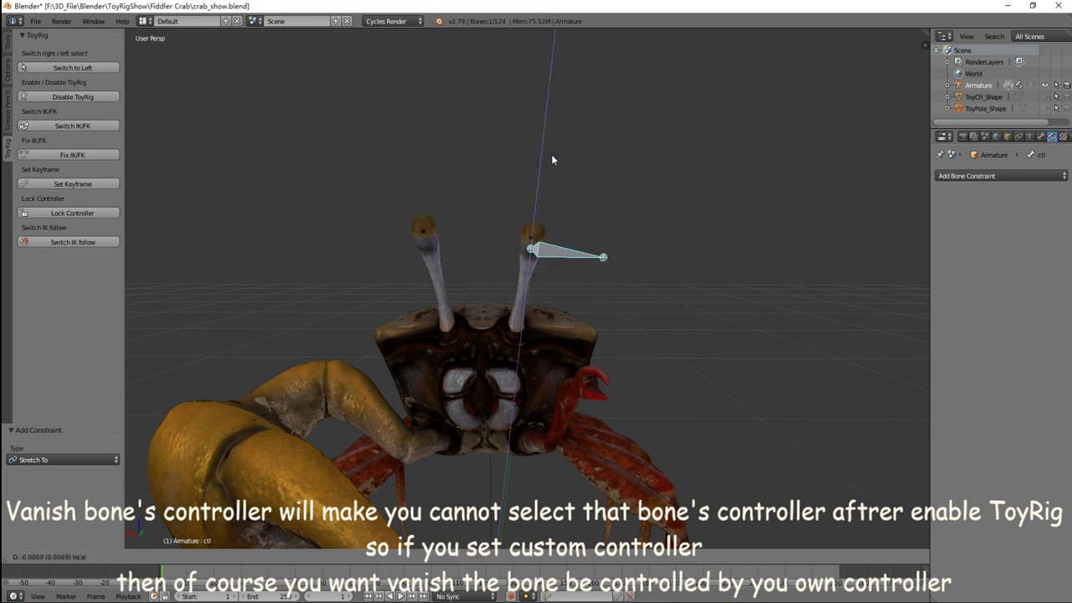
left_click(541, 223)
scroll(666, 257, "down", 1)
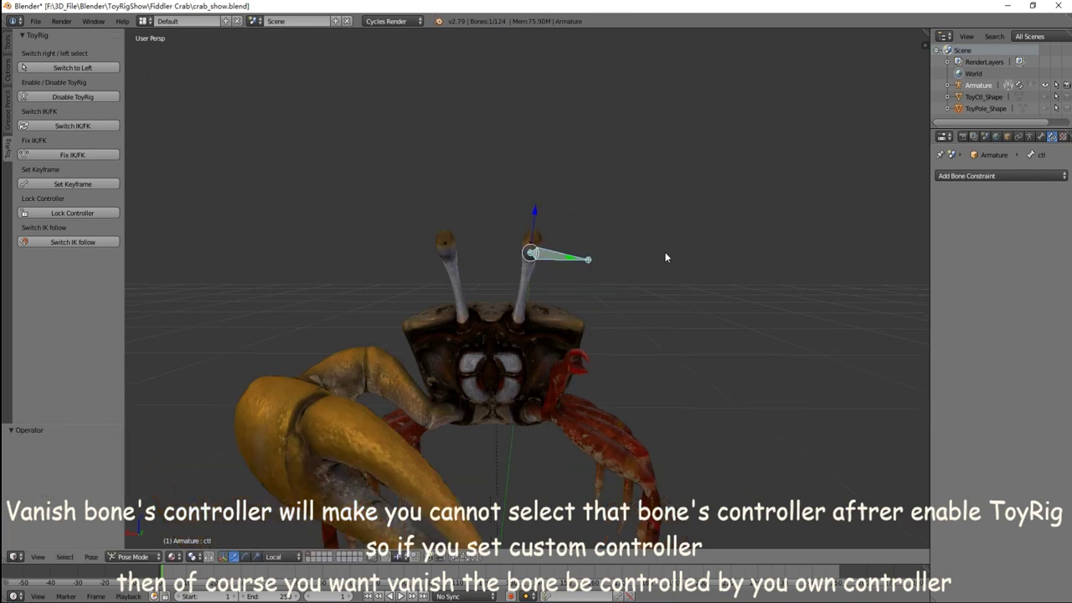
scroll(657, 247, "up", 2)
Select body controller ToyCtl_Bone.015.R and disable ToyRig to show the plain bones
right_click(513, 309)
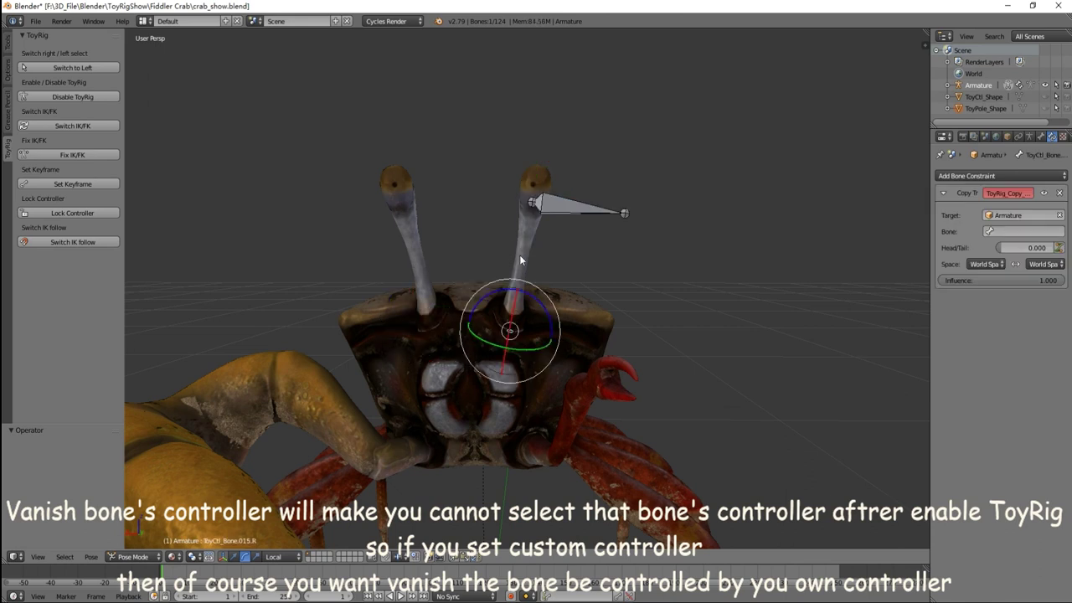
scroll(417, 246, "down", 1)
left_click(87, 97)
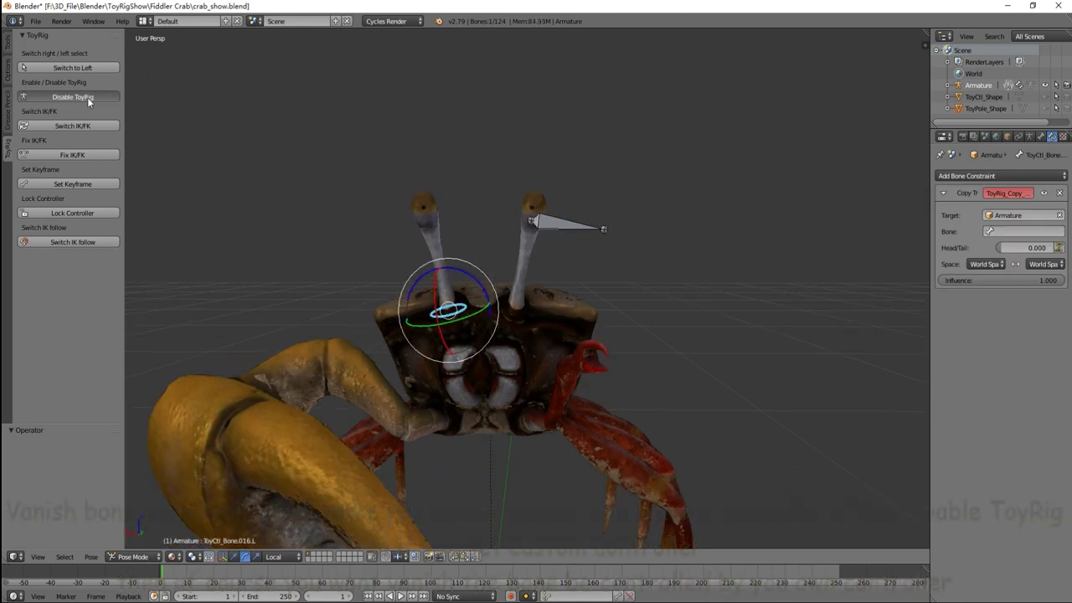
scroll(616, 275, "down", 2)
scroll(623, 239, "up", 1)
scroll(603, 232, "up", 1)
Select the ctl controller and the Bone.001.R antenna bone
left_click(563, 209)
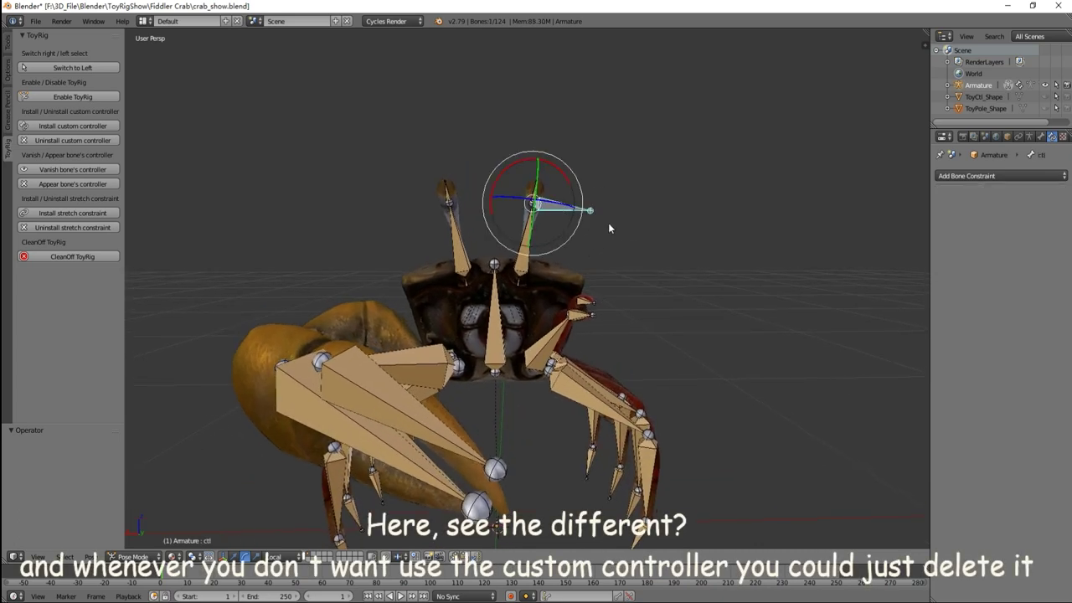
middle_click_drag(609, 231, 598, 242)
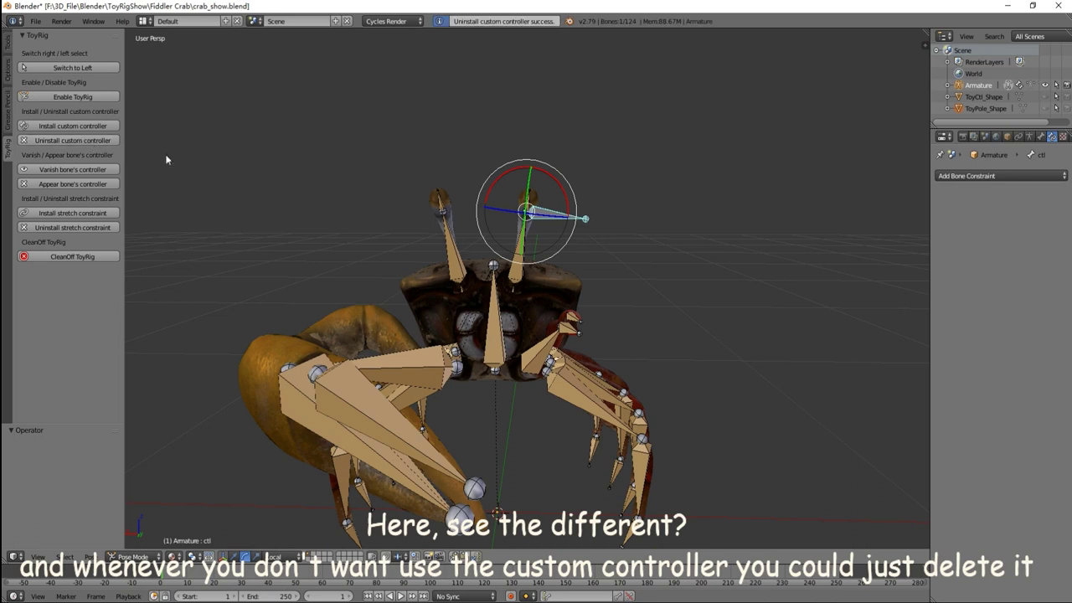
left_click(522, 244)
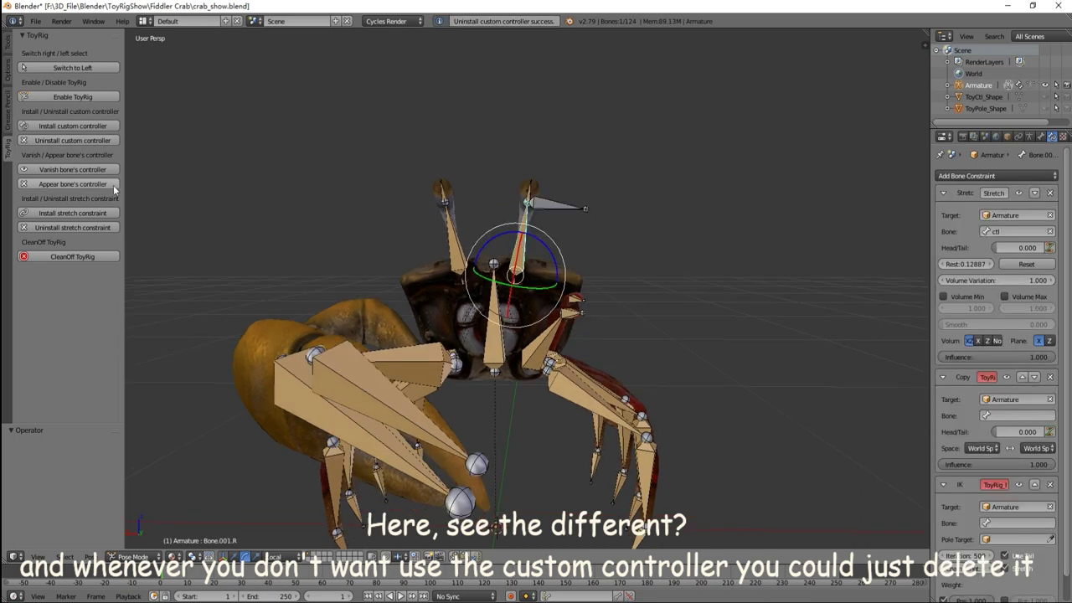
scroll(410, 208, "down", 1)
Enable ToyRig and select the ctl, left and right eye-stalk, and body controllers
left_click(94, 96)
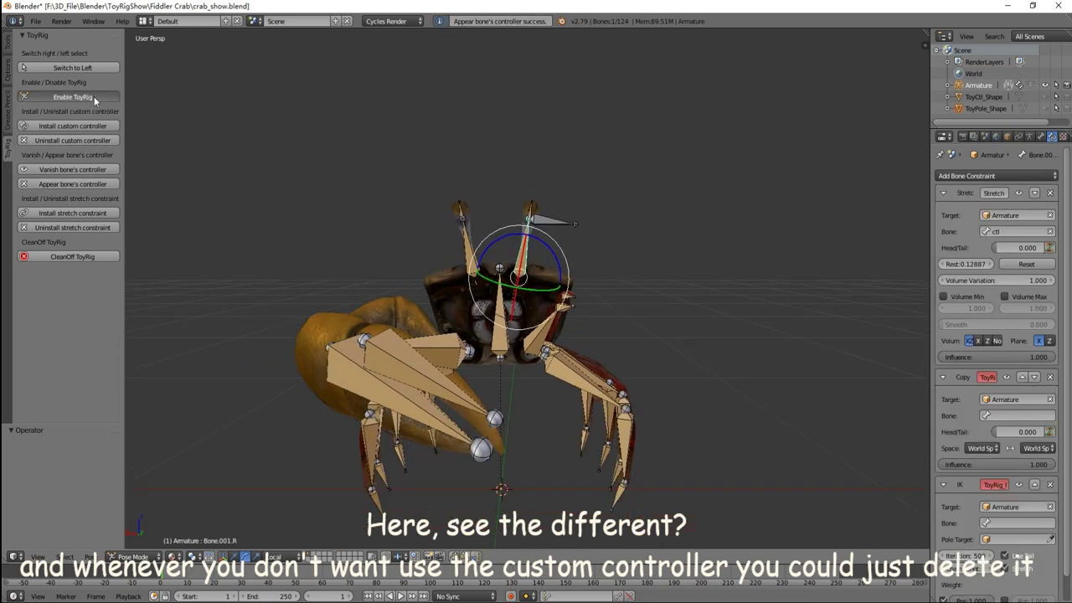
scroll(555, 256, "up", 3)
mouse_move(556, 255)
middle_mouse_down()
mouse_move(617, 266)
mouse_move(584, 230)
middle_mouse_up()
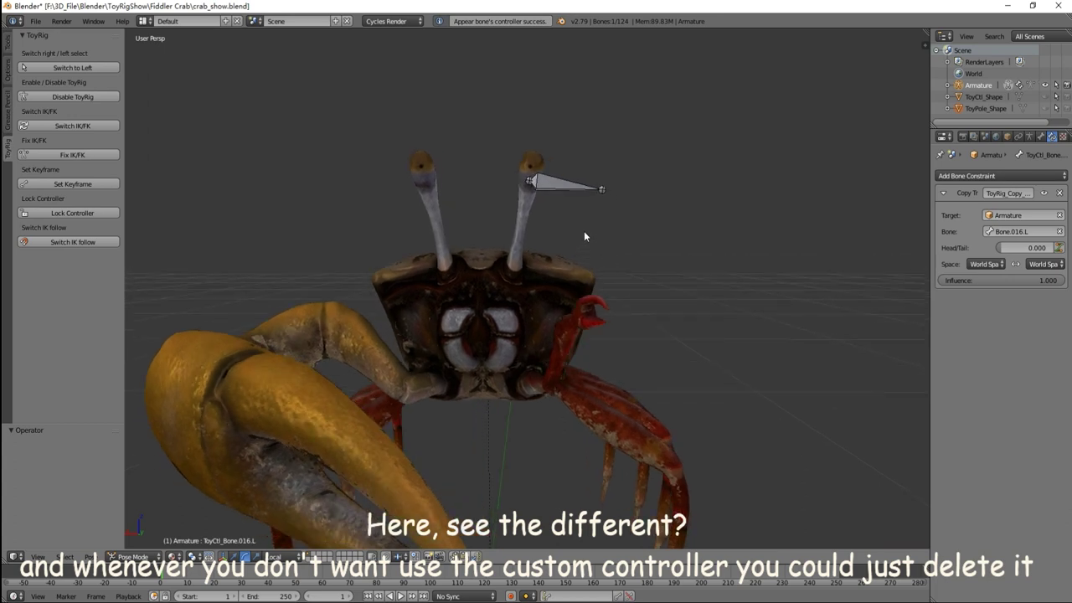
left_click(535, 168)
middle_click_drag(534, 167, 570, 257)
left_click(424, 217)
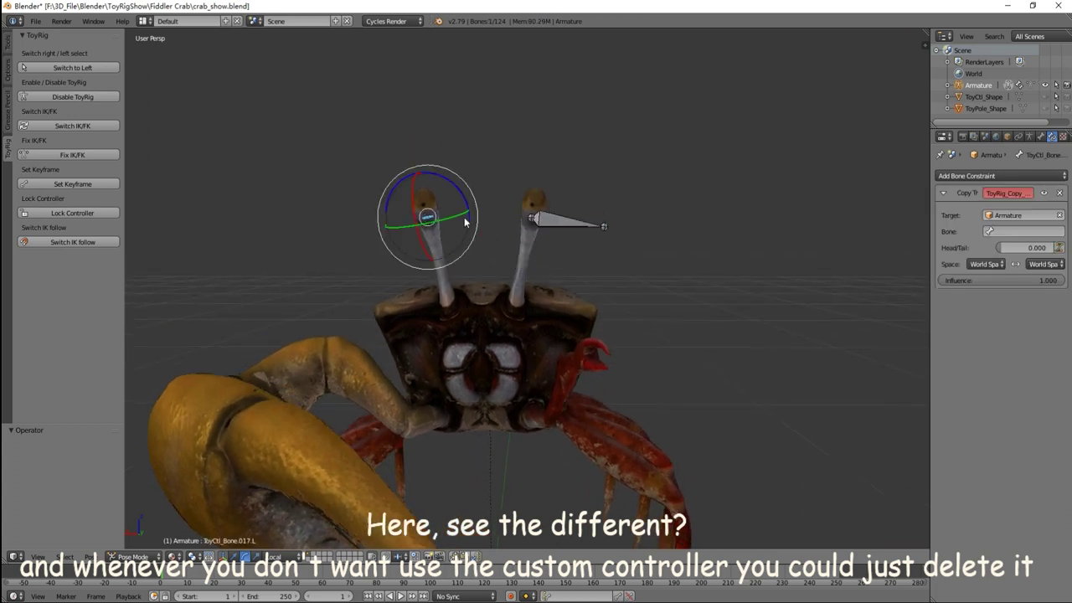
left_click(520, 266)
left_click(521, 266)
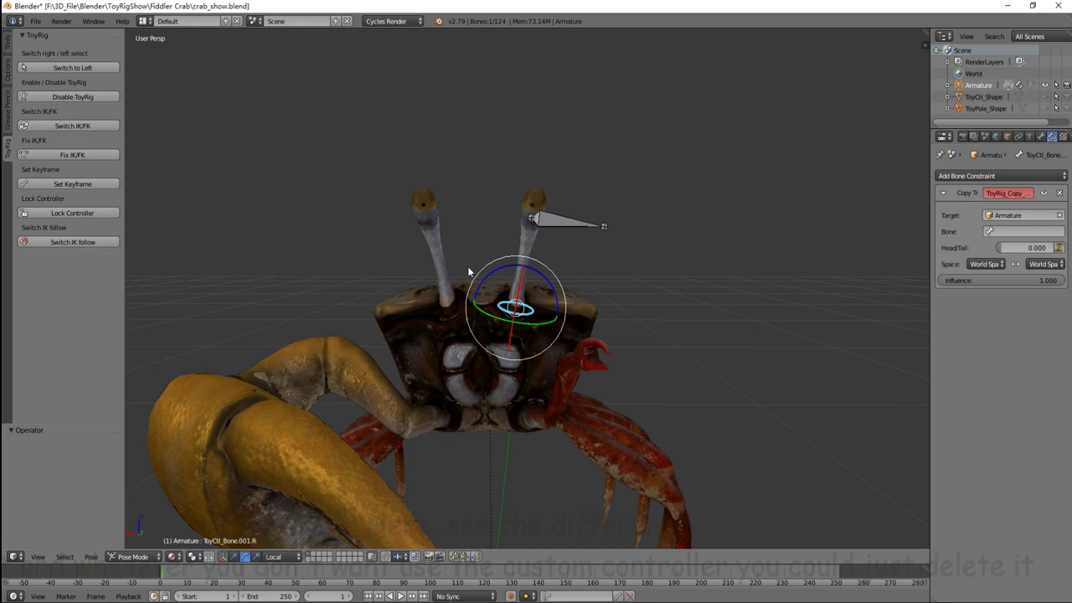
middle_click_drag(432, 260, 443, 262)
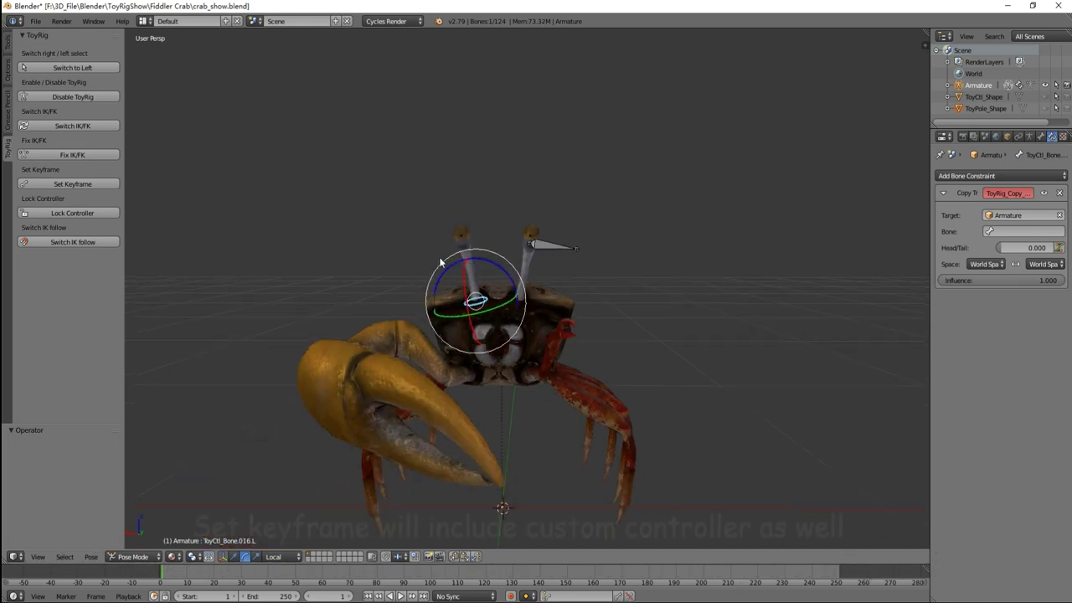
Disable and clean off ToyRig, then delete Bone.001.R's Stretch To constraint
left_click(72, 96)
left_click(106, 262)
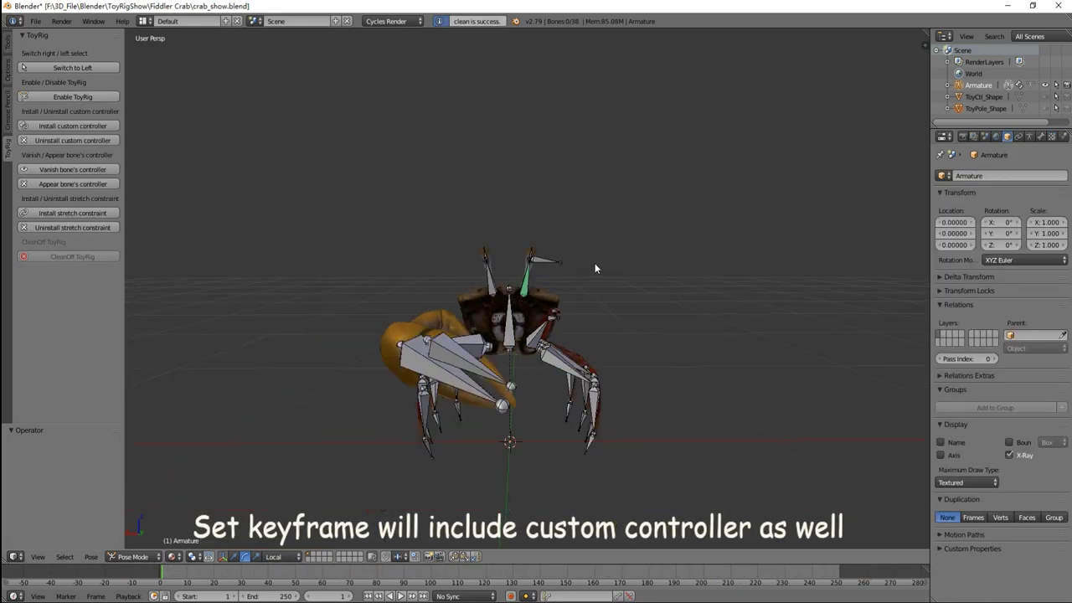
key("Tab")
key("Tab")
left_click(1051, 136)
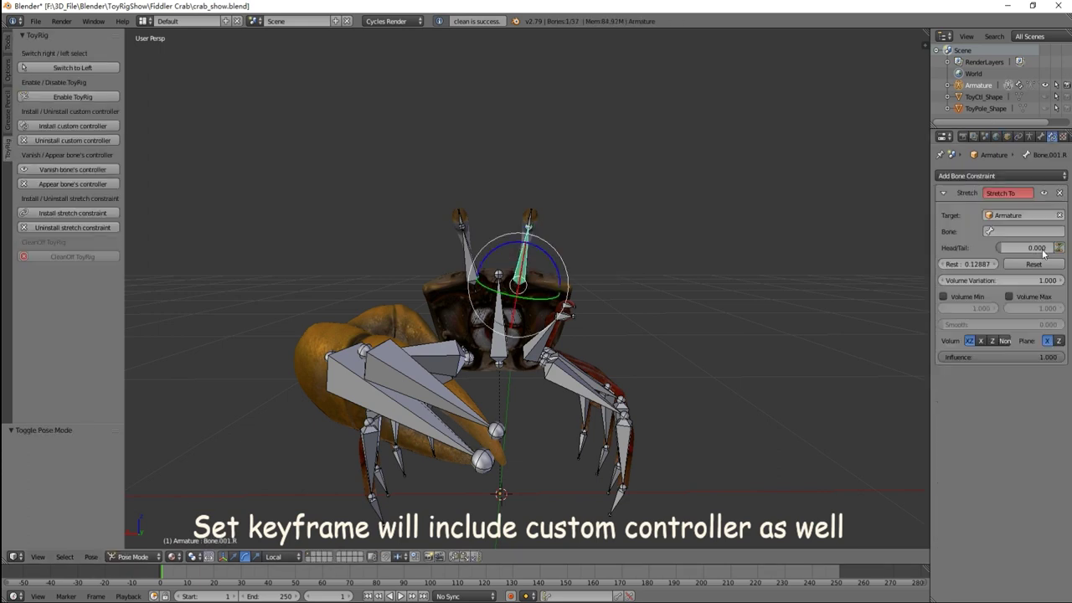
left_click(1061, 192)
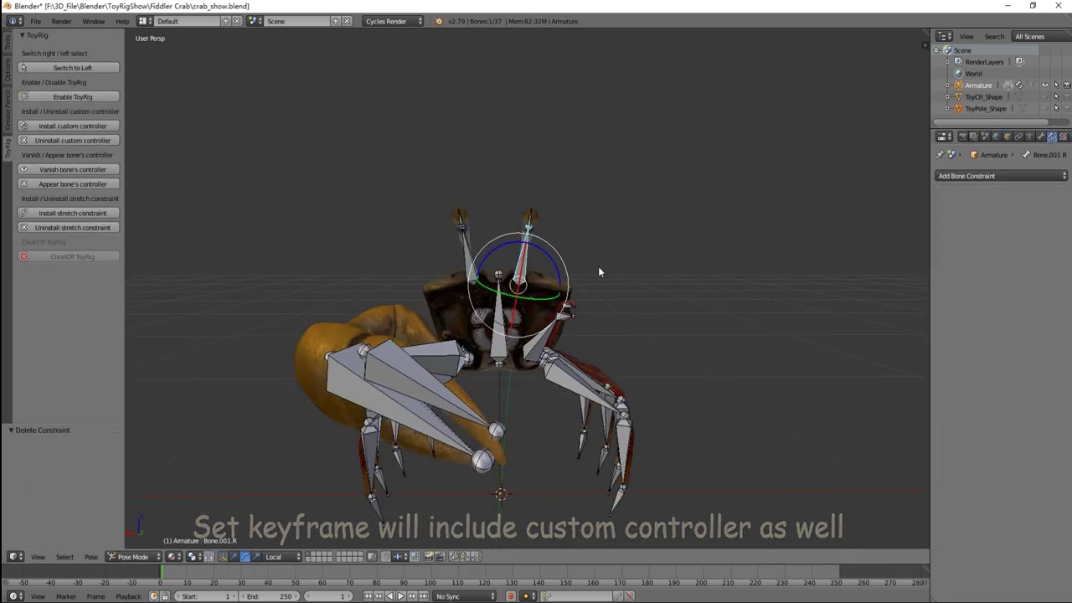
key("Tab")
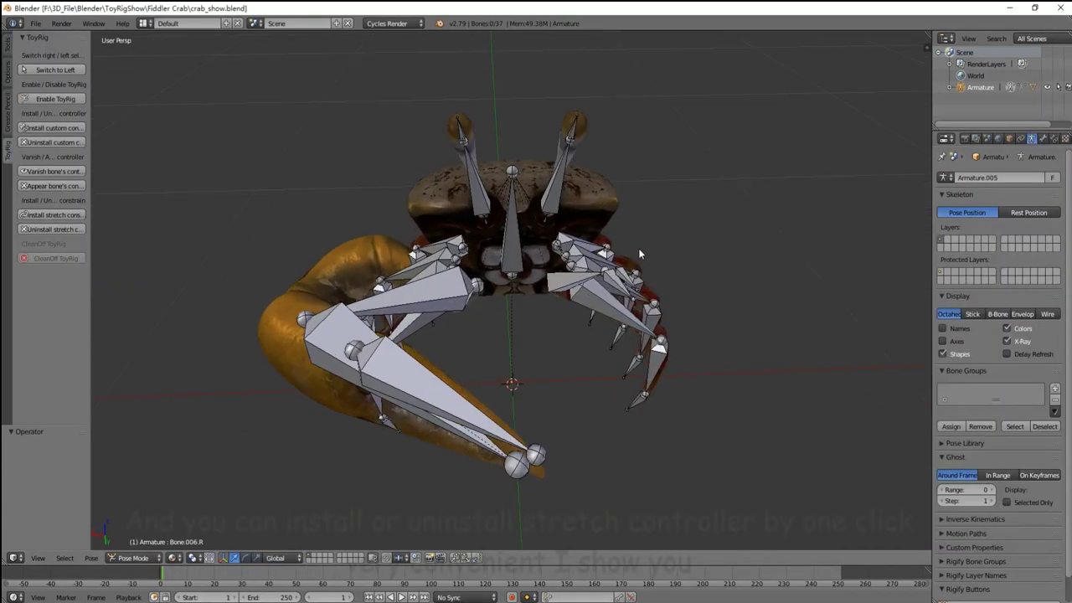
Install stretch controllers on both eye stalks, uninstall them, then reinstall them
right_click(490, 172)
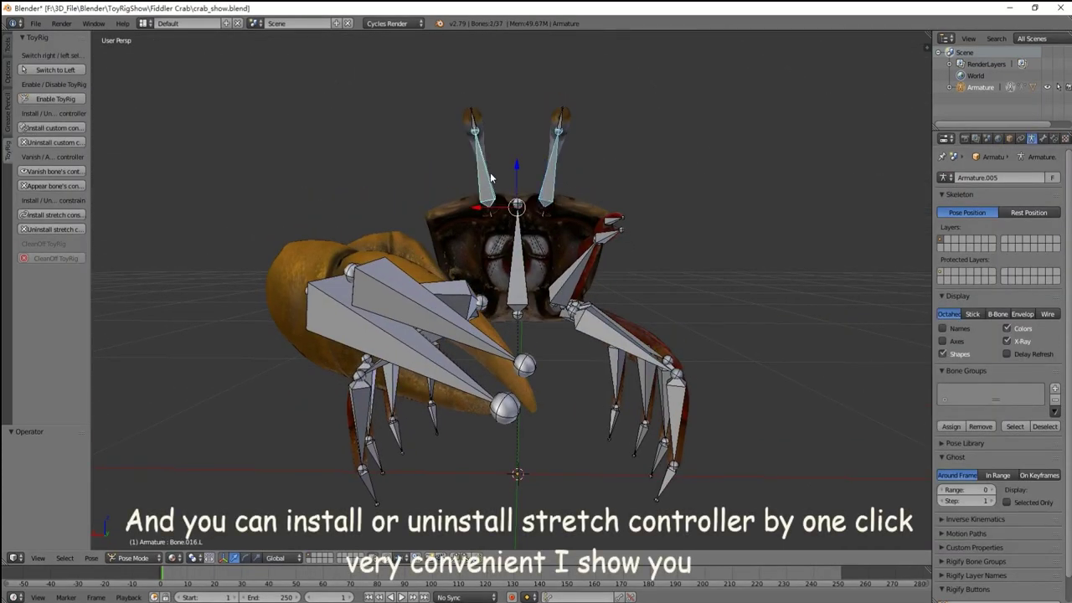
left_click(39, 214)
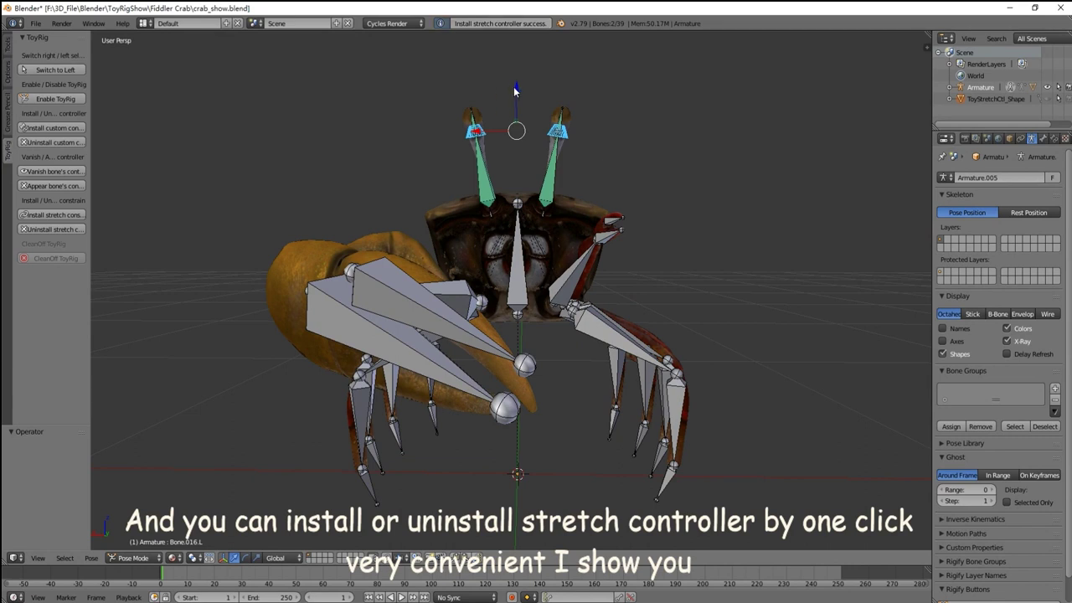
left_click_drag(514, 91, 514, 92)
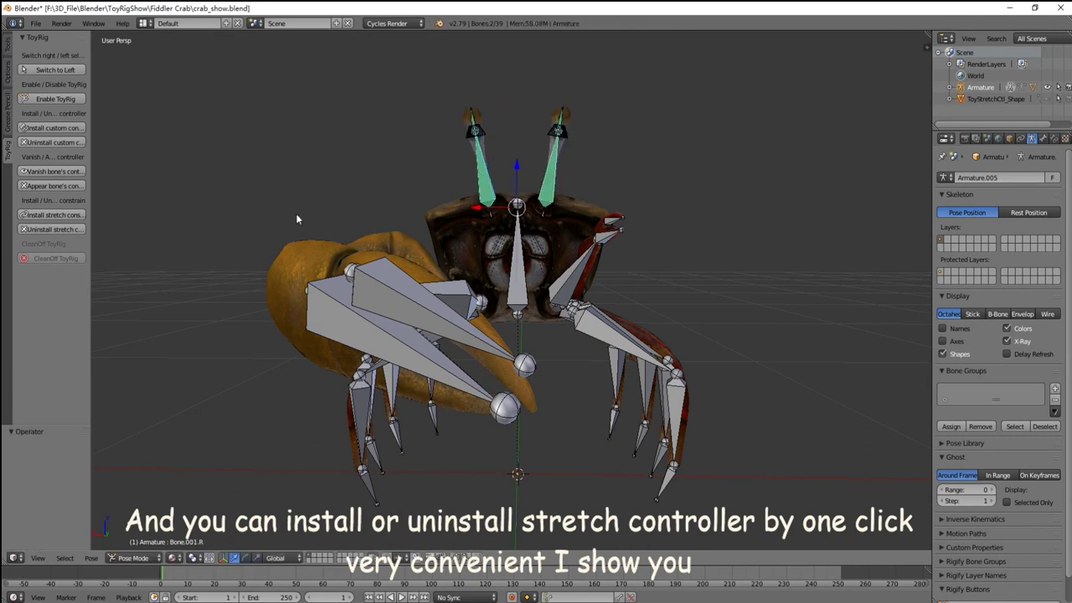
left_click(62, 229)
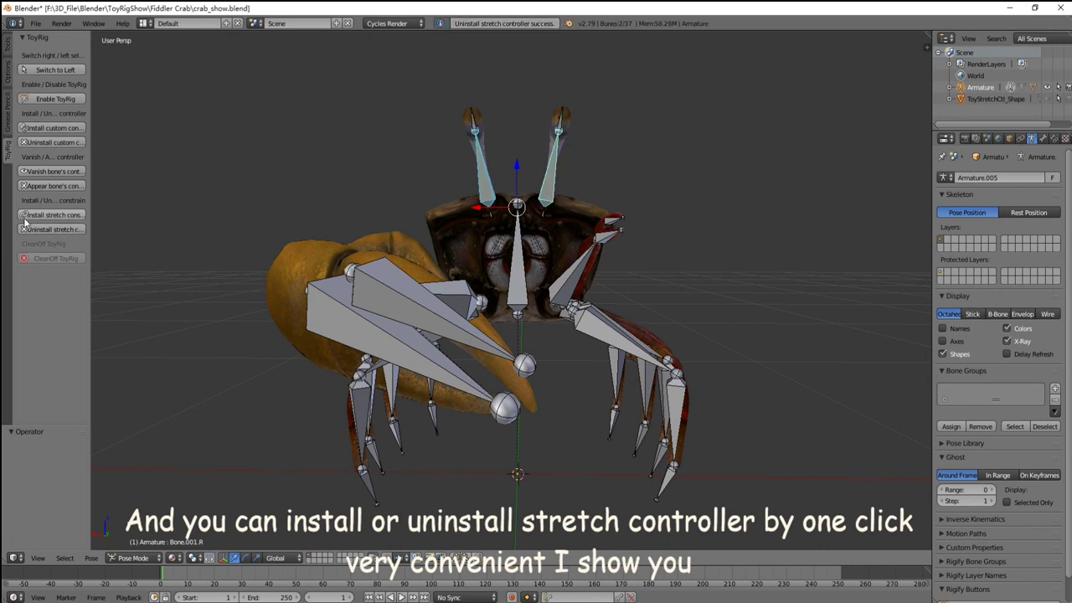
left_click(43, 215)
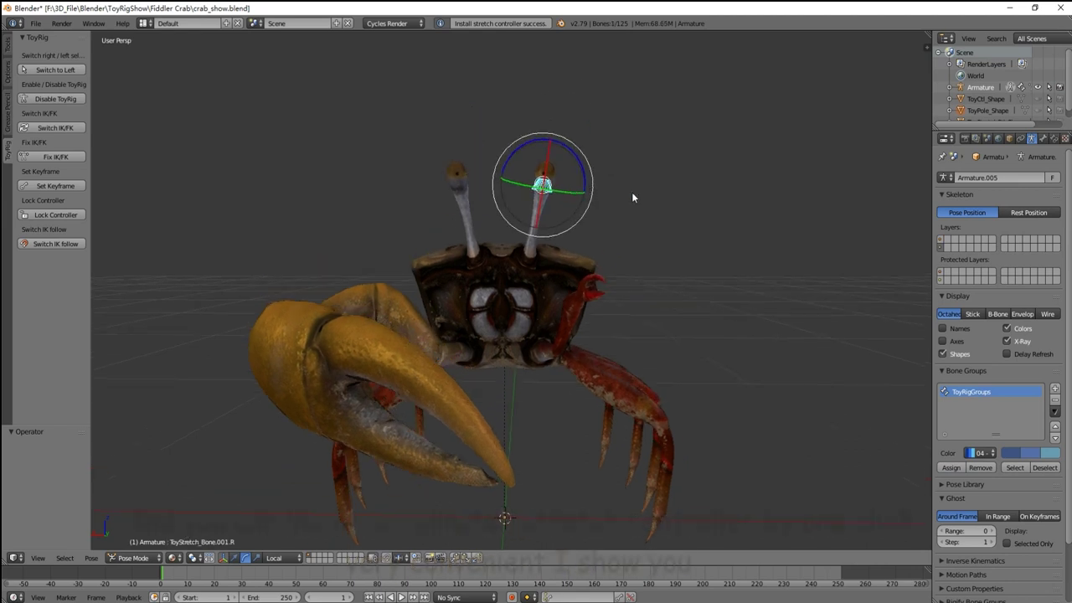
Lengthen the right eye stalk by moving its stretch controller along local Y, then hide it
key("g")
key("y")
key("y")
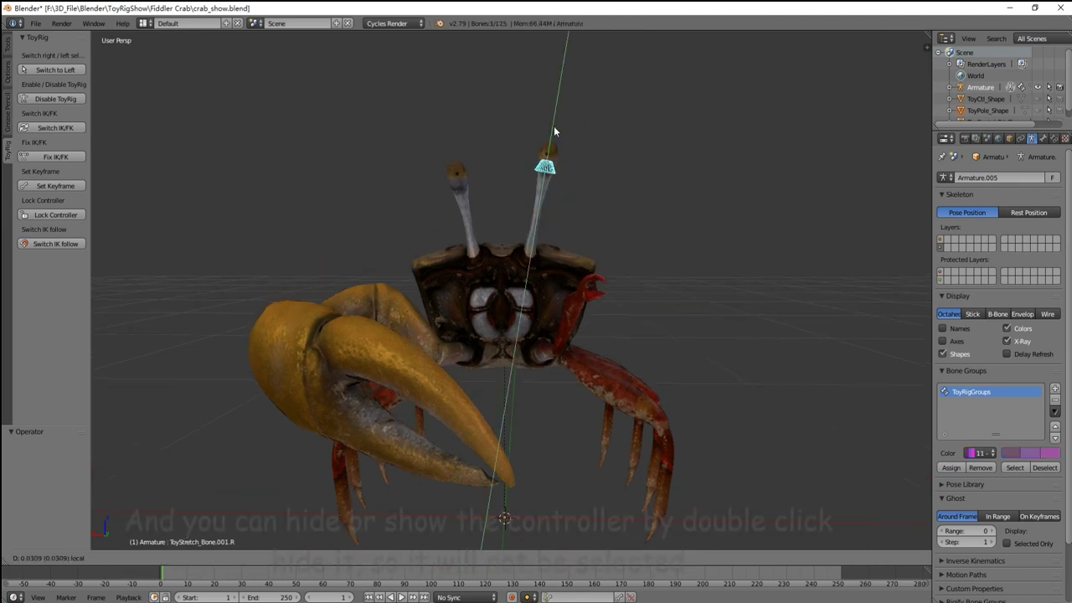
left_click(561, 128)
mouse_move(645, 237)
middle_mouse_down()
mouse_move(607, 197)
mouse_move(570, 330)
middle_mouse_up()
middle_click_drag(518, 149, 534, 151)
double_click(534, 151)
Select several leg controllers, ending on ToyCtl_Bone.009.R
mouse_move(604, 183)
middle_mouse_down()
mouse_move(574, 196)
mouse_move(548, 339)
middle_mouse_up()
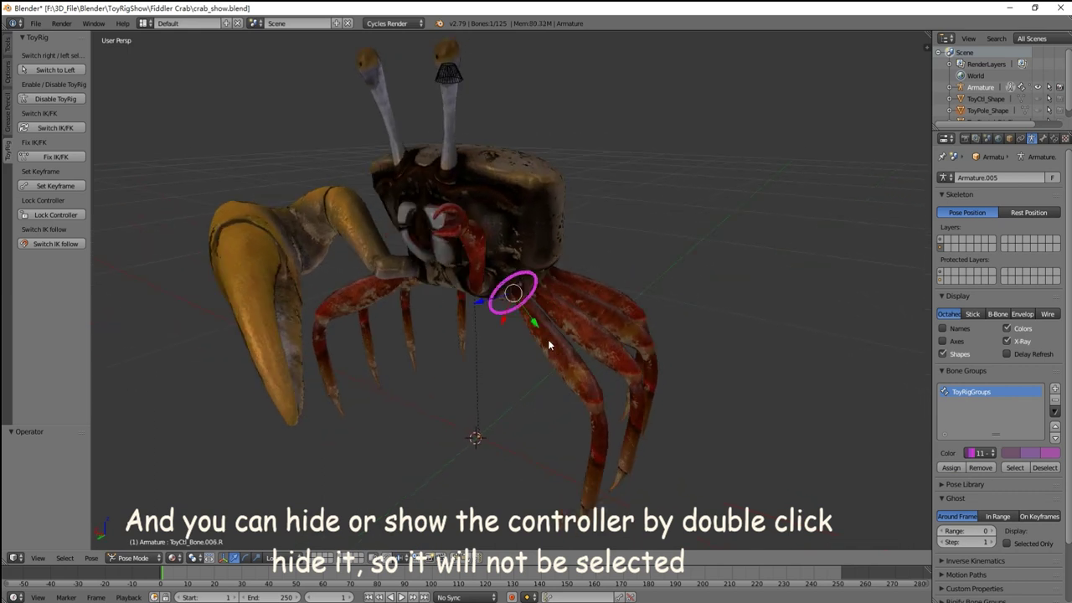
right_click(578, 327)
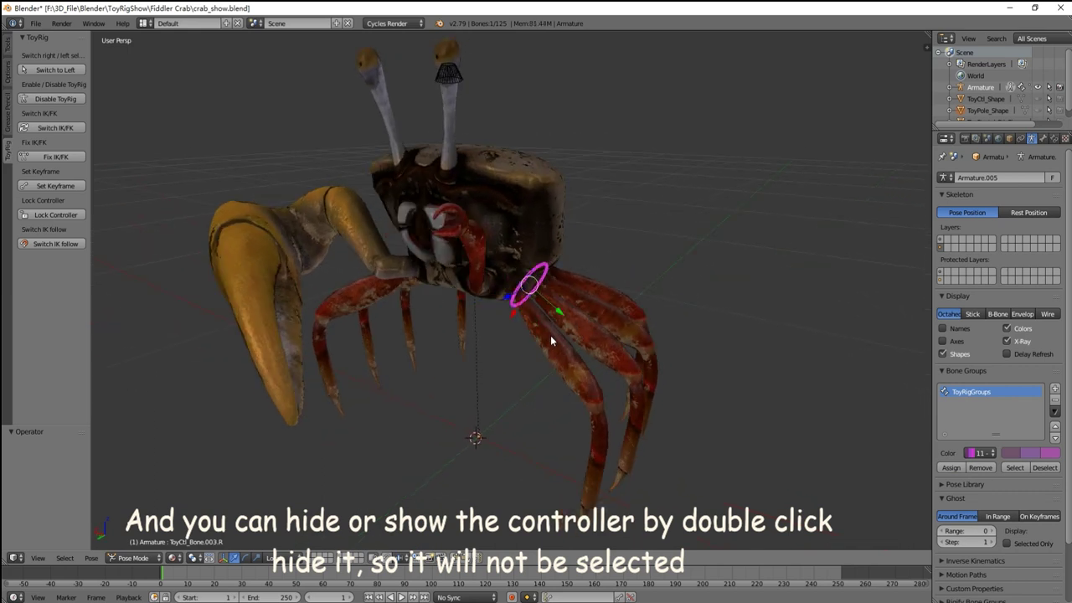
right_click(549, 337)
right_click(577, 328)
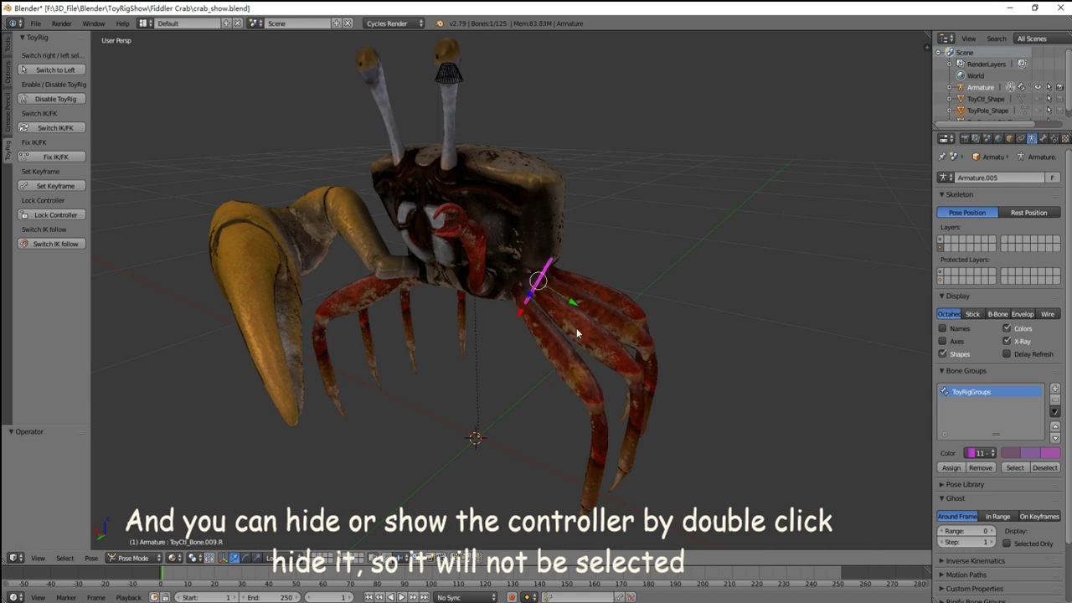
middle_click_drag(550, 344, 599, 328)
With ToyRig off, uninstall the crab's stretch controllers, then re-enable ToyRig
left_click(59, 98)
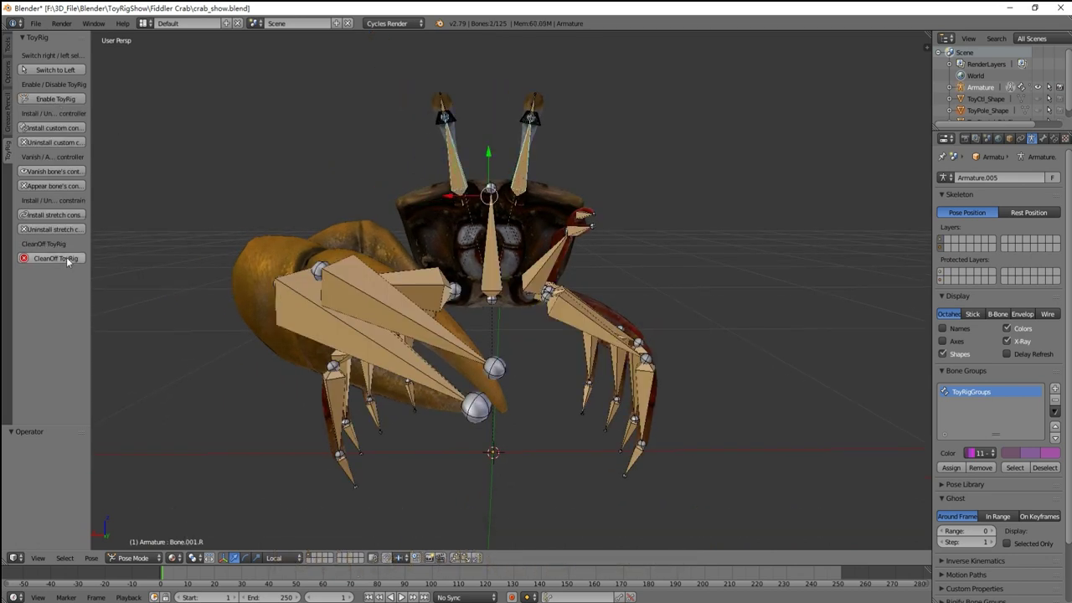
left_click(59, 228)
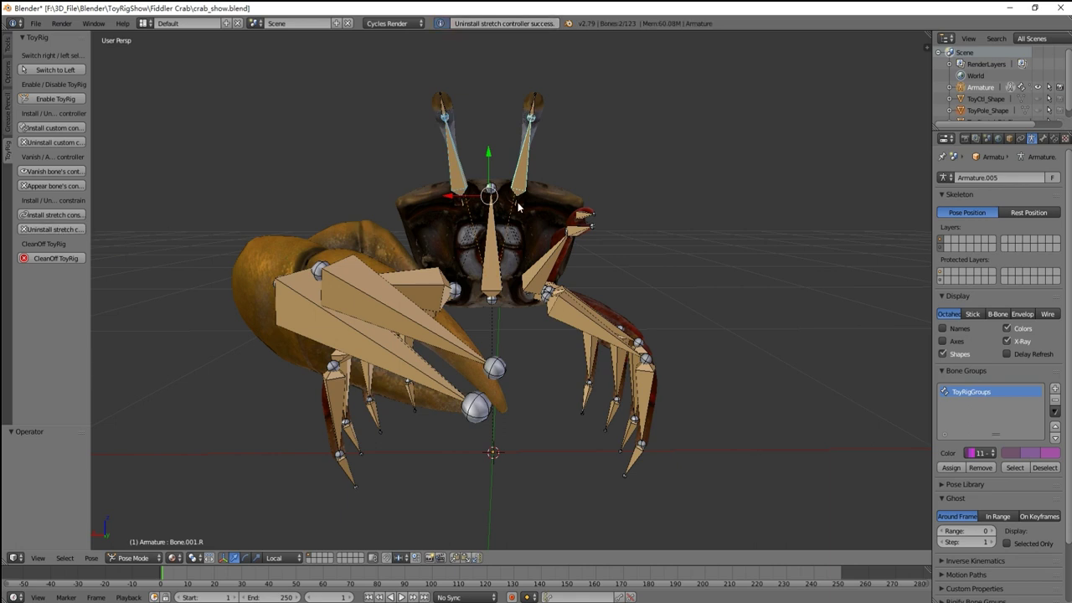
left_click(57, 97)
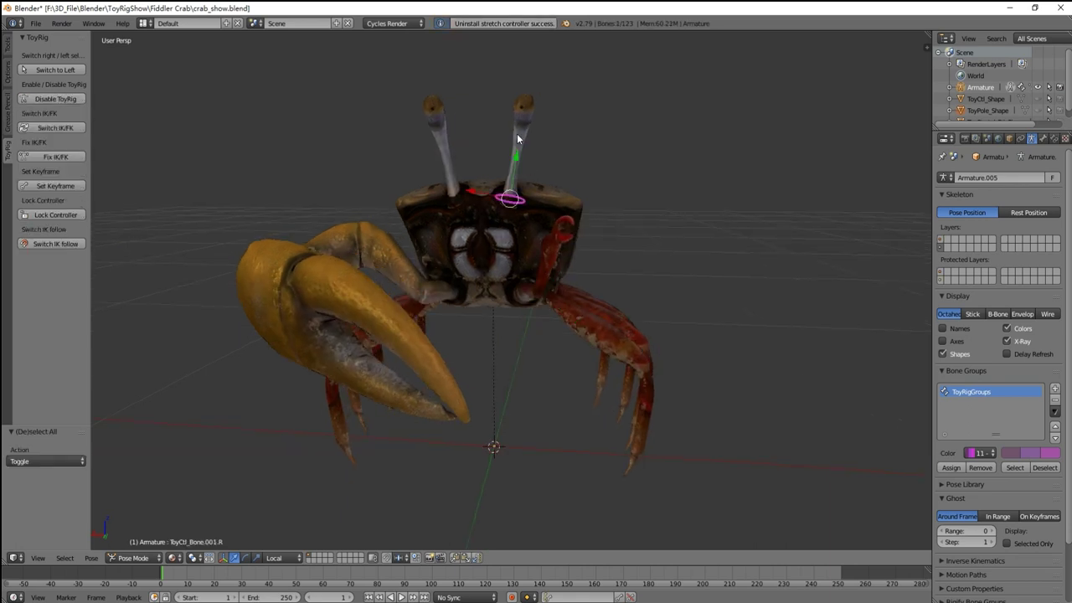
Rotate the eye-stalk controller about local X, then disable and clean ToyRig off the crab
mouse_move(523, 123)
middle_mouse_down()
mouse_move(479, 131)
mouse_move(536, 174)
middle_mouse_up()
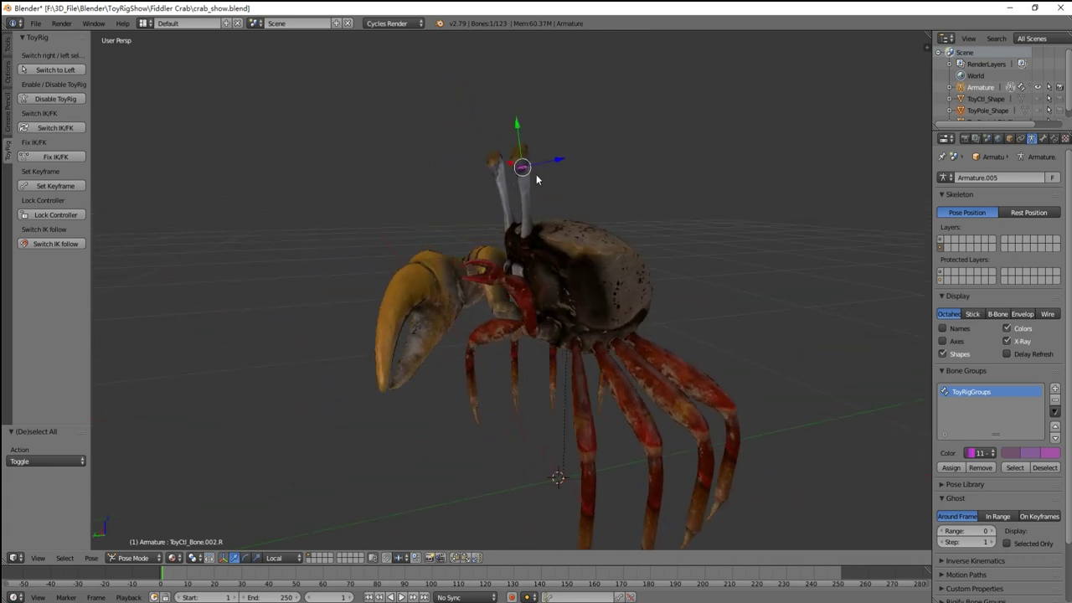
mouse_move(490, 143)
left_mouse_down()
mouse_move(482, 155)
mouse_move(494, 138)
left_mouse_up()
mouse_move(511, 168)
middle_mouse_down()
mouse_move(580, 223)
mouse_move(612, 212)
middle_mouse_up()
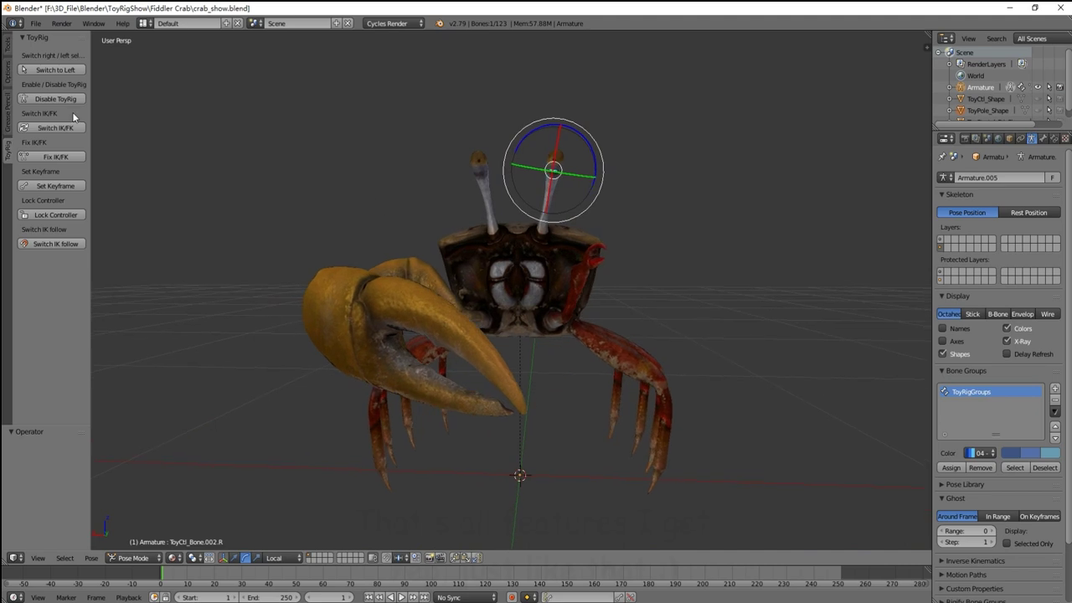
left_click(51, 97)
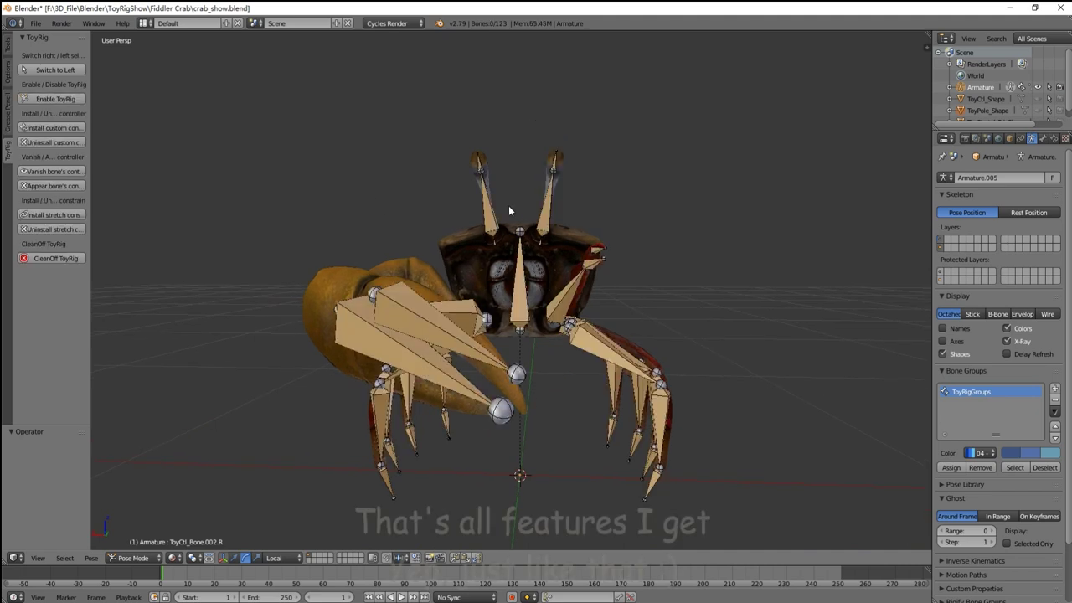
left_click(65, 258)
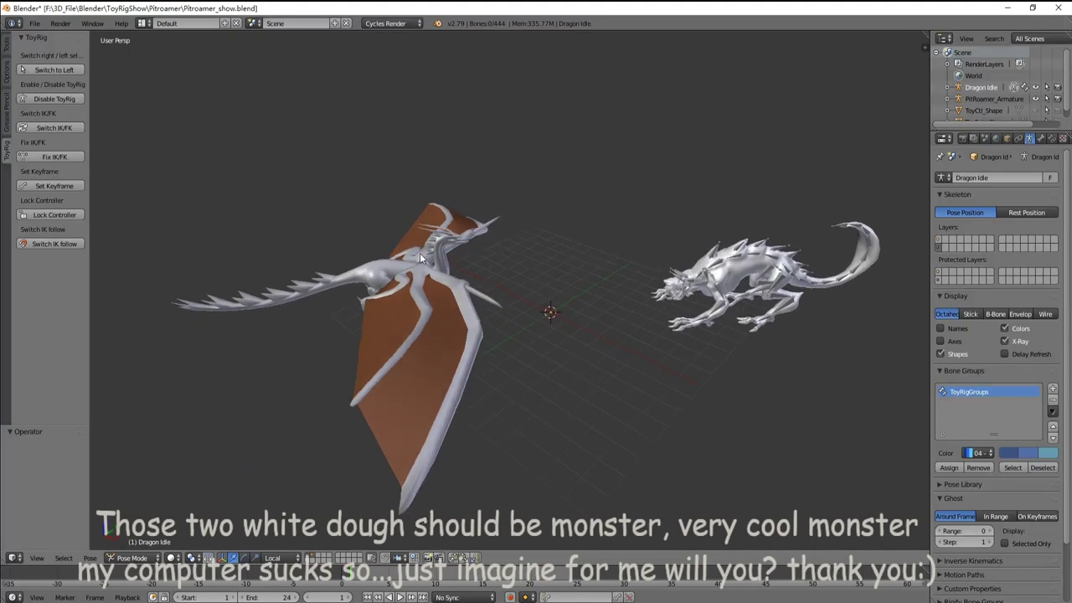
Move the dragon's tail-tip controller into a first bend and keyframe it at frame 1
middle_click_drag(419, 253, 545, 286)
scroll(546, 285, "up", 3)
right_click(537, 337)
scroll(516, 322, "down", 2)
mouse_move(516, 322)
middle_mouse_down()
mouse_move(441, 331)
mouse_move(608, 354)
mouse_move(622, 398)
mouse_move(614, 395)
mouse_move(718, 408)
middle_mouse_up()
right_click(461, 328)
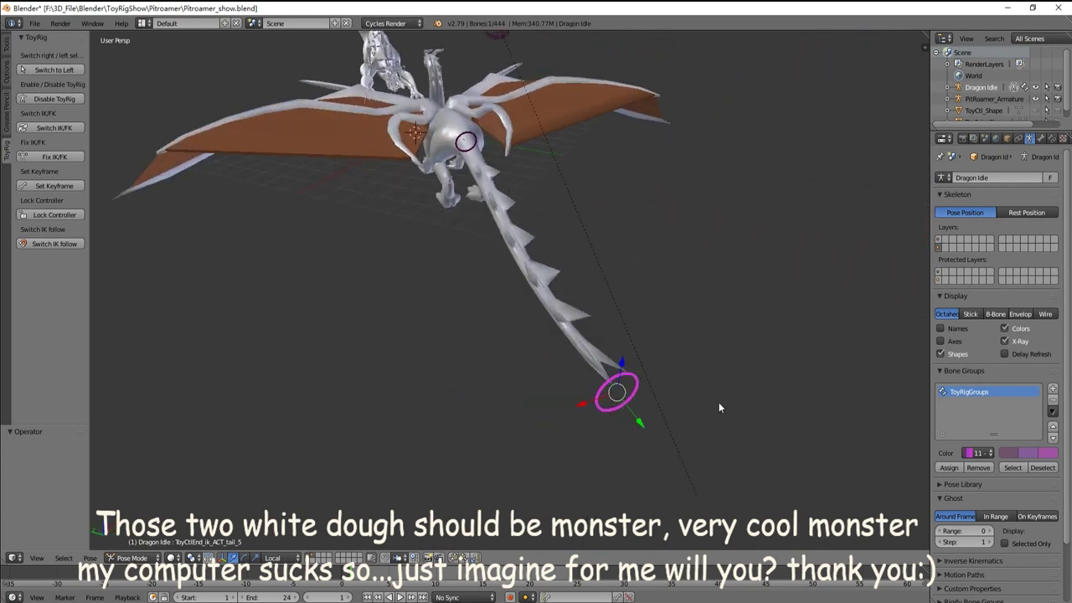
key("g")
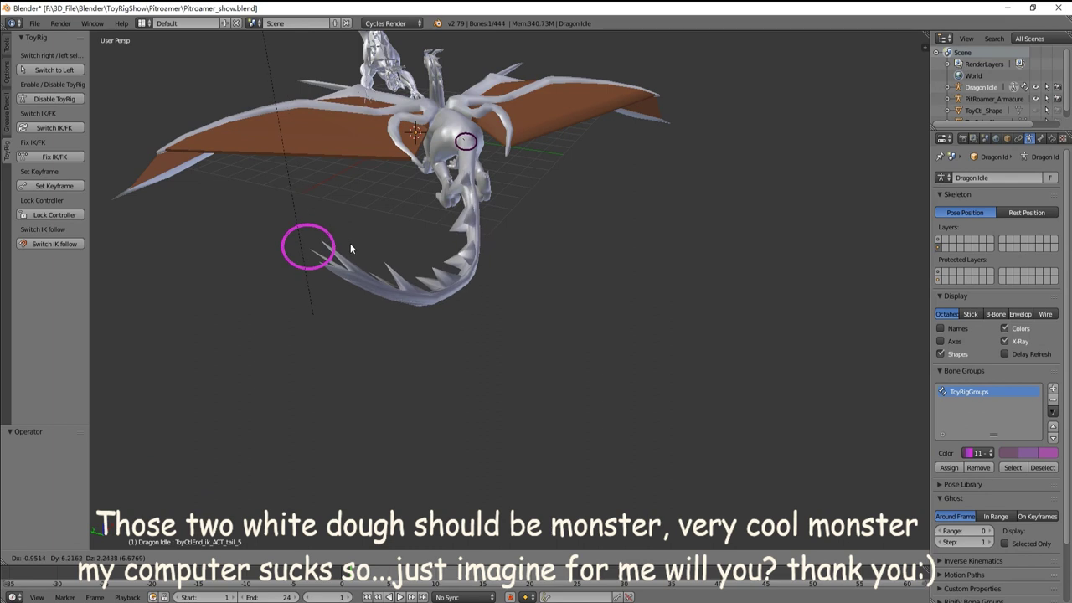
left_click(332, 211)
mouse_move(333, 211)
middle_mouse_down()
mouse_move(719, 254)
mouse_move(379, 276)
middle_mouse_up()
key("i")
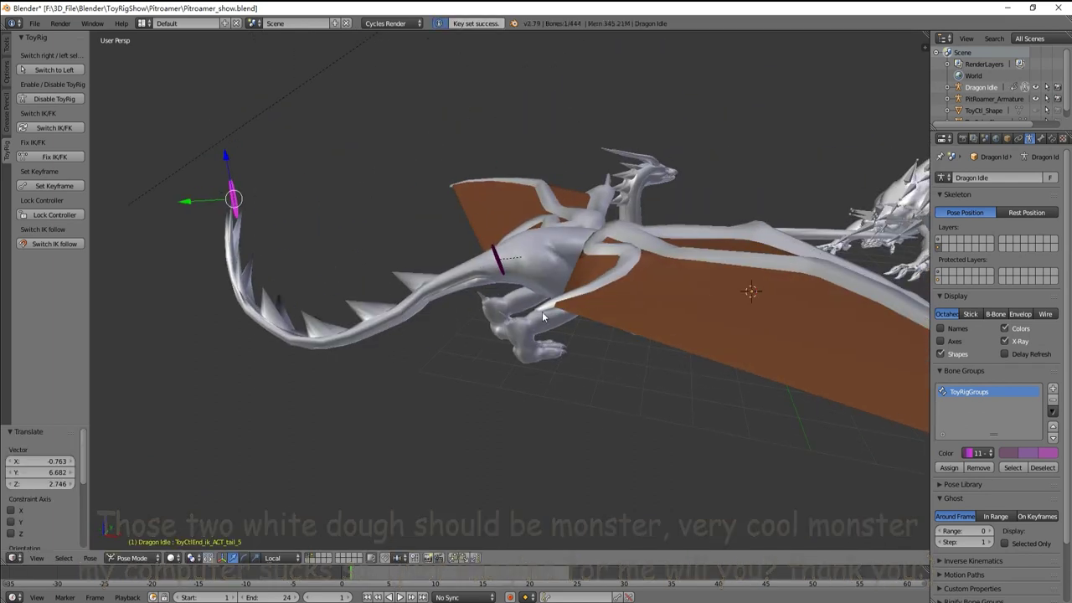
At frame 24, move the tail-tip controller up and right and keyframe the new bend
middle_click_drag(448, 312, 495, 310)
middle_click_drag(514, 461, 556, 541)
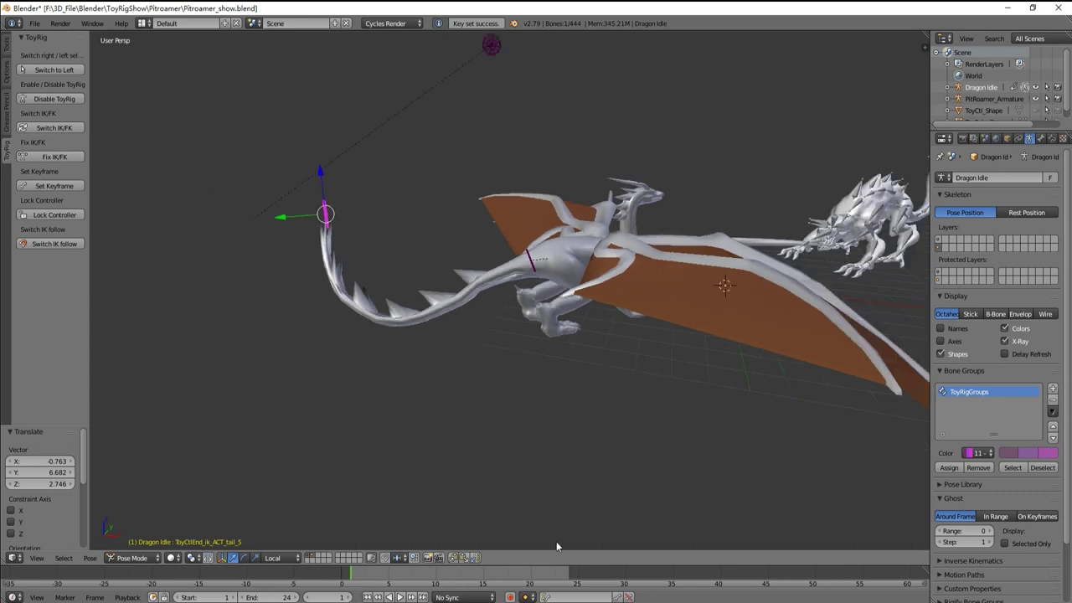
left_click(569, 577)
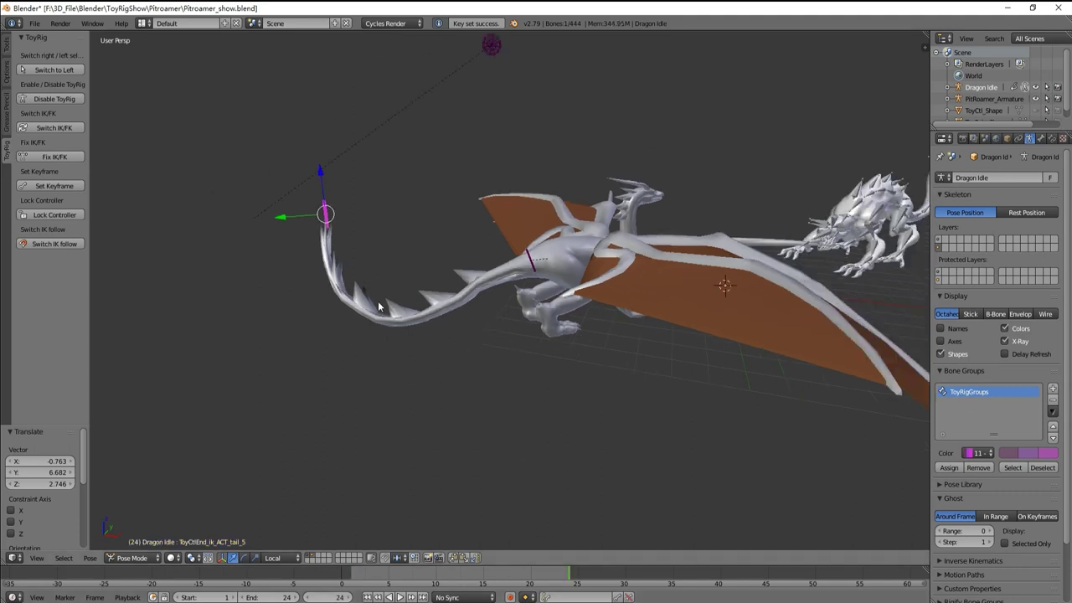
middle_click_drag(336, 292, 400, 280)
key("g")
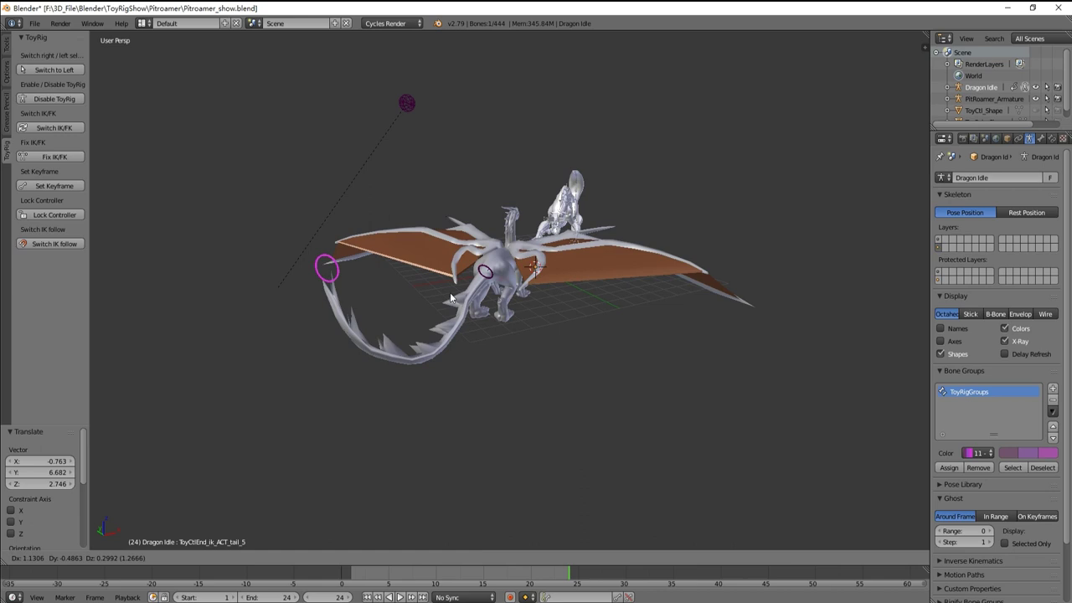
left_click(721, 215)
mouse_move(722, 221)
middle_mouse_down()
mouse_move(594, 204)
mouse_move(545, 222)
mouse_move(646, 271)
mouse_move(464, 299)
mouse_move(609, 322)
mouse_move(425, 270)
mouse_move(495, 303)
mouse_move(259, 270)
mouse_move(287, 279)
mouse_move(256, 282)
middle_mouse_up()
key("i")
Make PitRoamer_Armature active and turn on its ToyRig controls
key("a")
left_click(42, 99)
mouse_move(586, 297)
middle_mouse_down()
mouse_move(617, 303)
mouse_move(553, 302)
middle_mouse_up()
scroll(558, 295, "up", 5)
Raise the tail-base control 4.81° on local X and keyframe it at frame 24
right_click(474, 173)
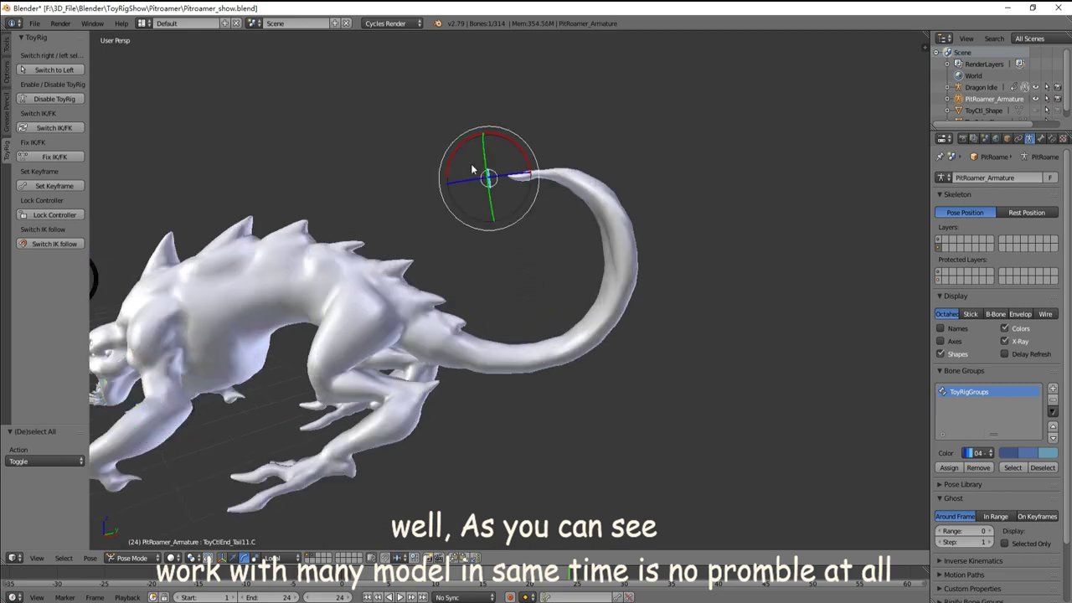
scroll(481, 166, "up", 1)
scroll(483, 164, "up", 3)
scroll(533, 269, "down", 1)
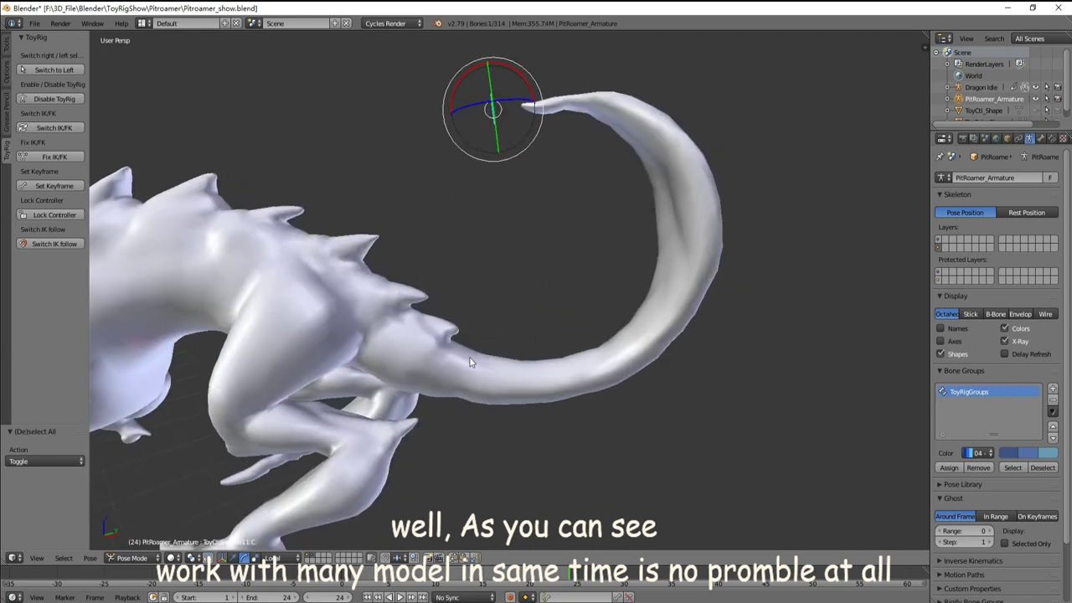
right_click(456, 370)
scroll(471, 370, "down", 1)
scroll(470, 370, "down", 1)
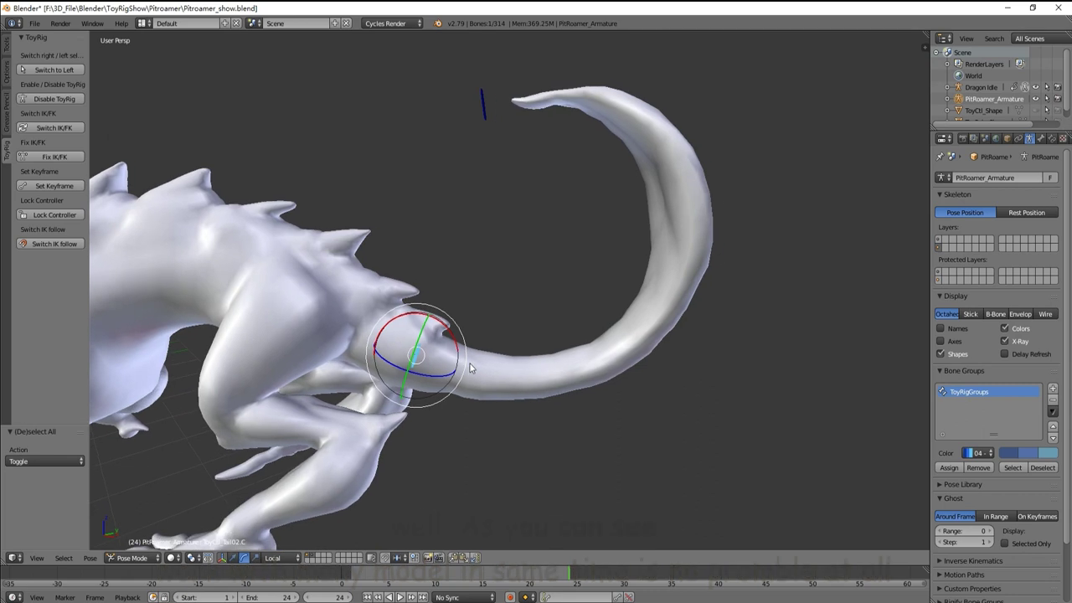
scroll(478, 363, "down", 2)
key("r")
key("x")
key("x")
left_click(497, 292)
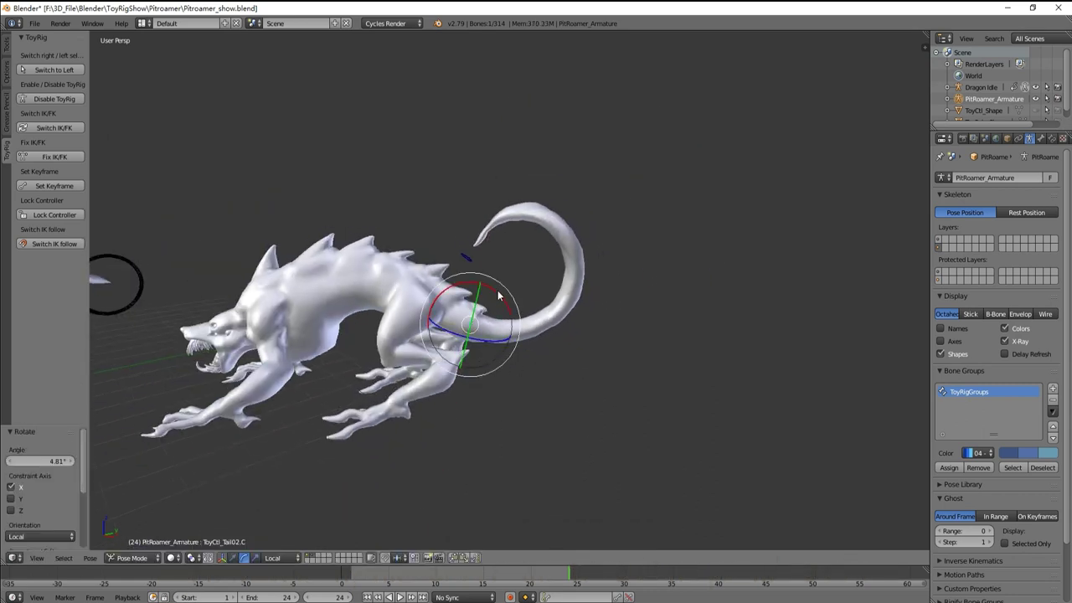
key("i")
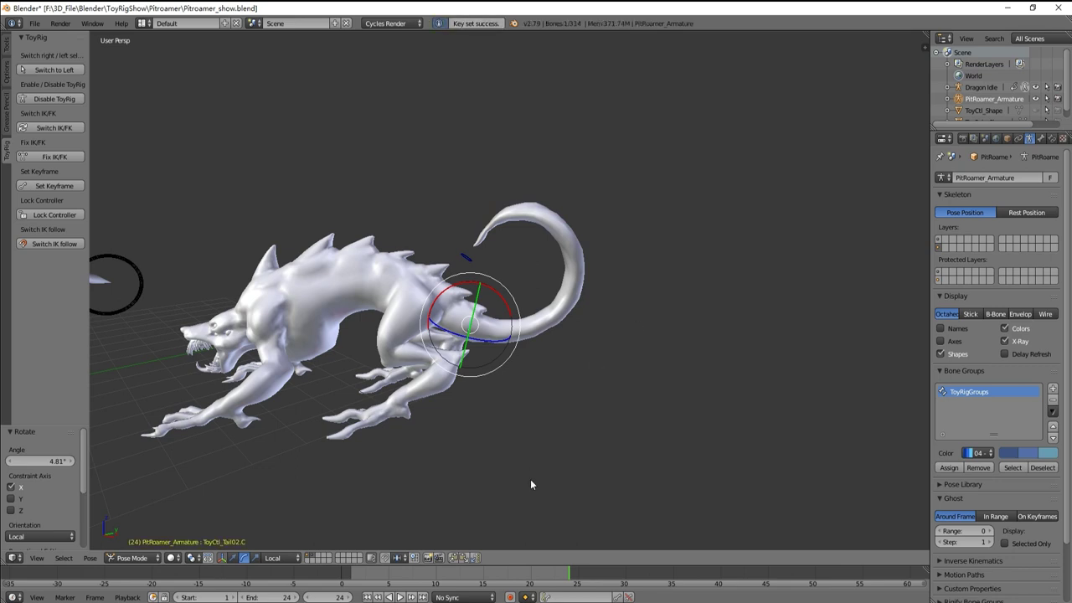
At frame 1, swing the tail base down on local X and keyframe that pose
left_click(351, 580)
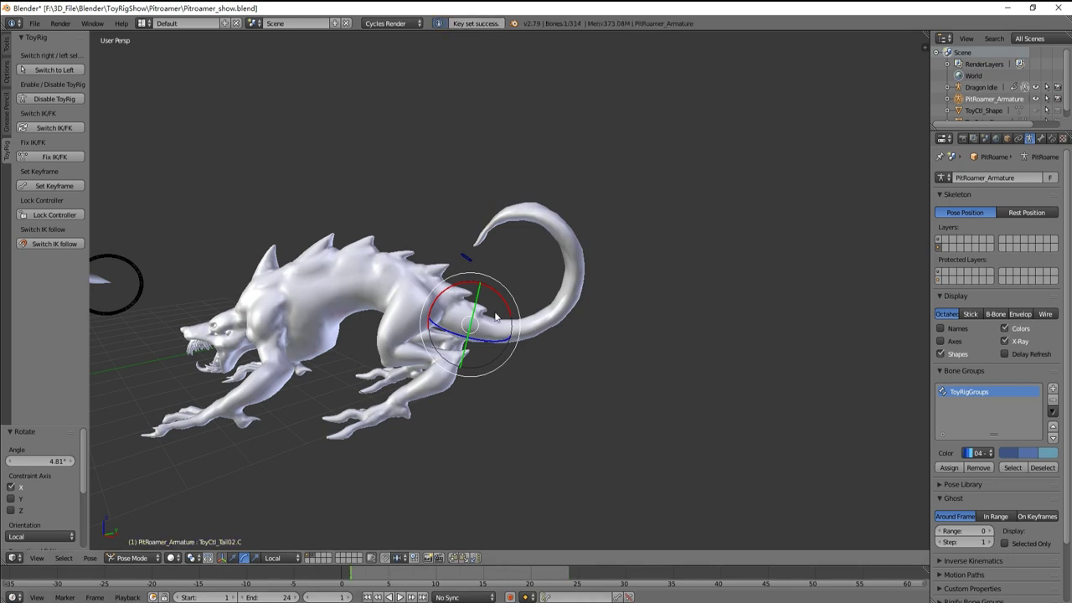
key("r")
key("x")
key("x")
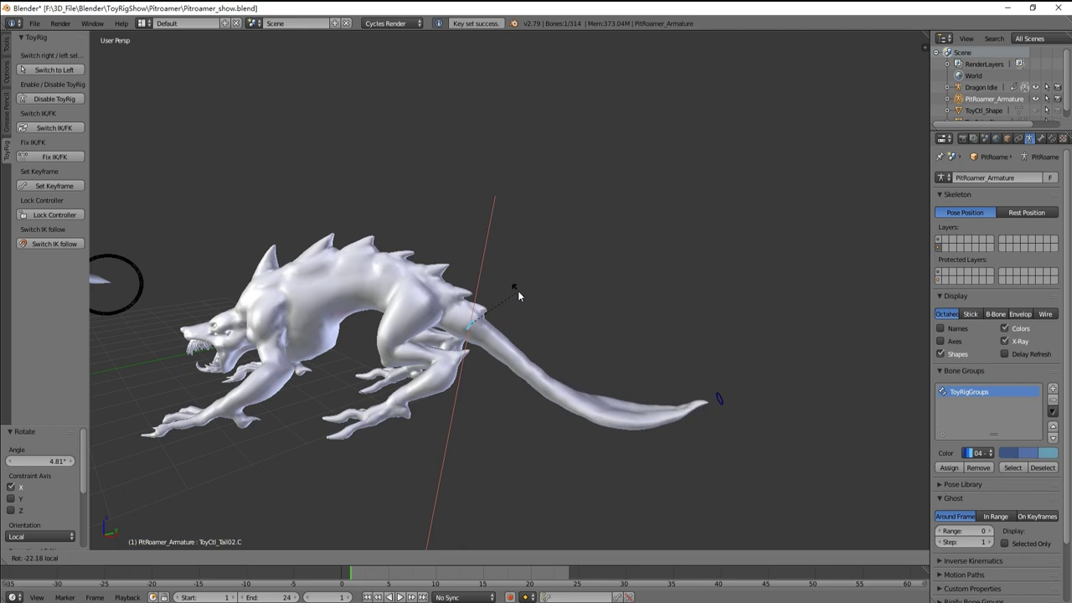
left_click(519, 291)
key("i")
middle_click_drag(519, 291, 115, 121)
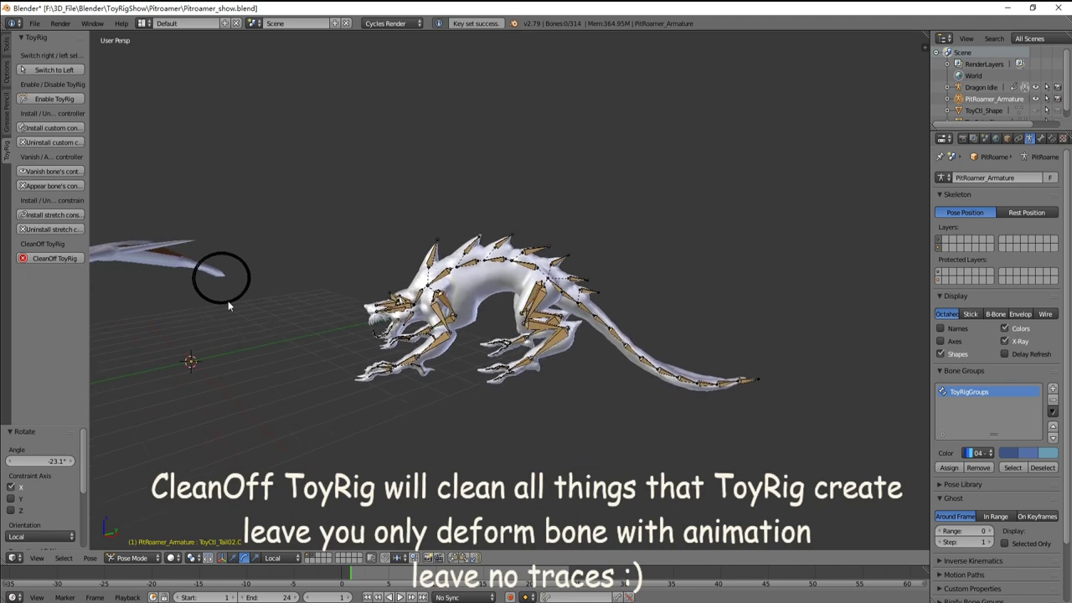
Clean ToyRig off the PitRoamer, then disable it and clean it off the dragon
left_click(55, 258)
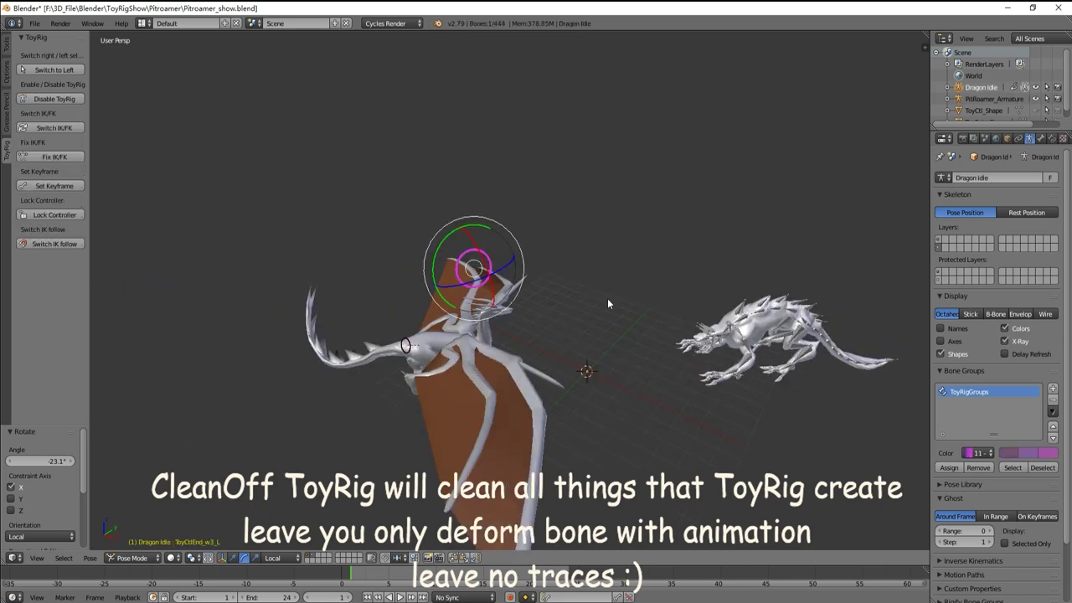
middle_click_drag(605, 299, 617, 313)
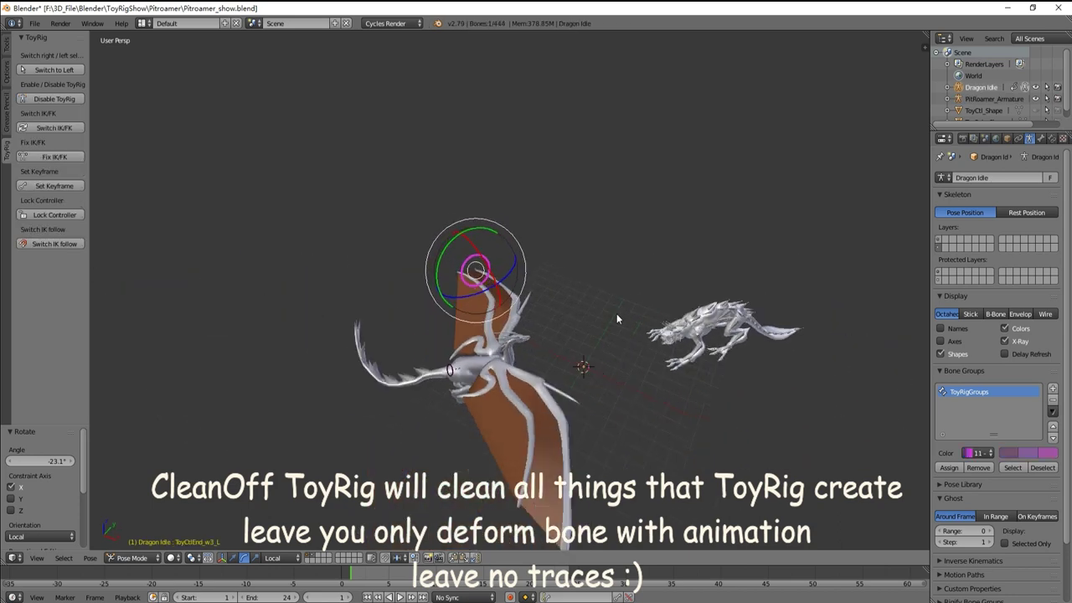
left_click(74, 100)
middle_click_drag(575, 241, 516, 259)
left_click(67, 258)
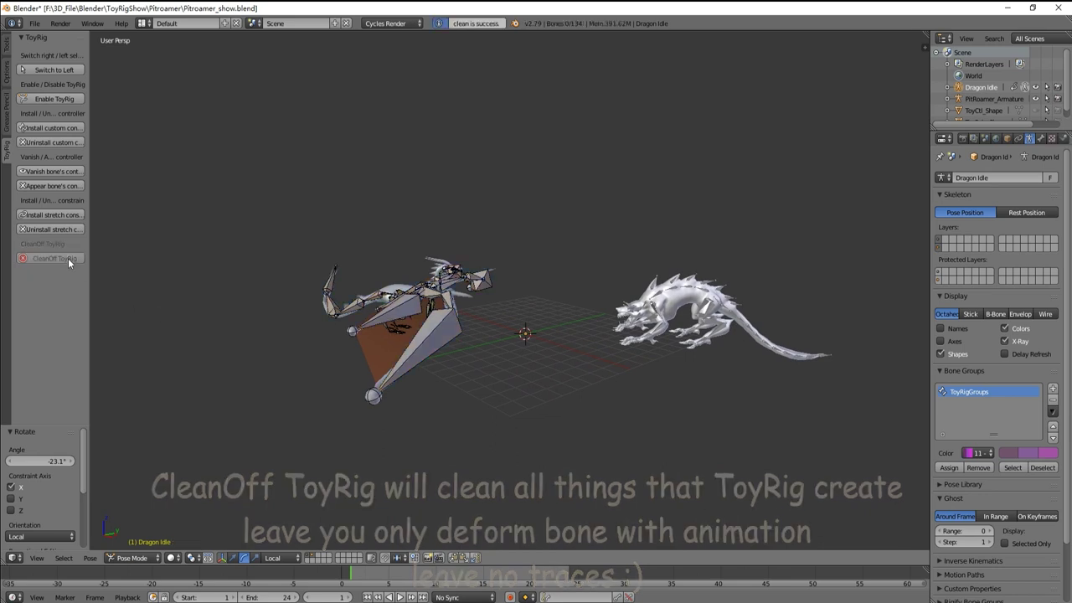
middle_click_drag(466, 305, 546, 315)
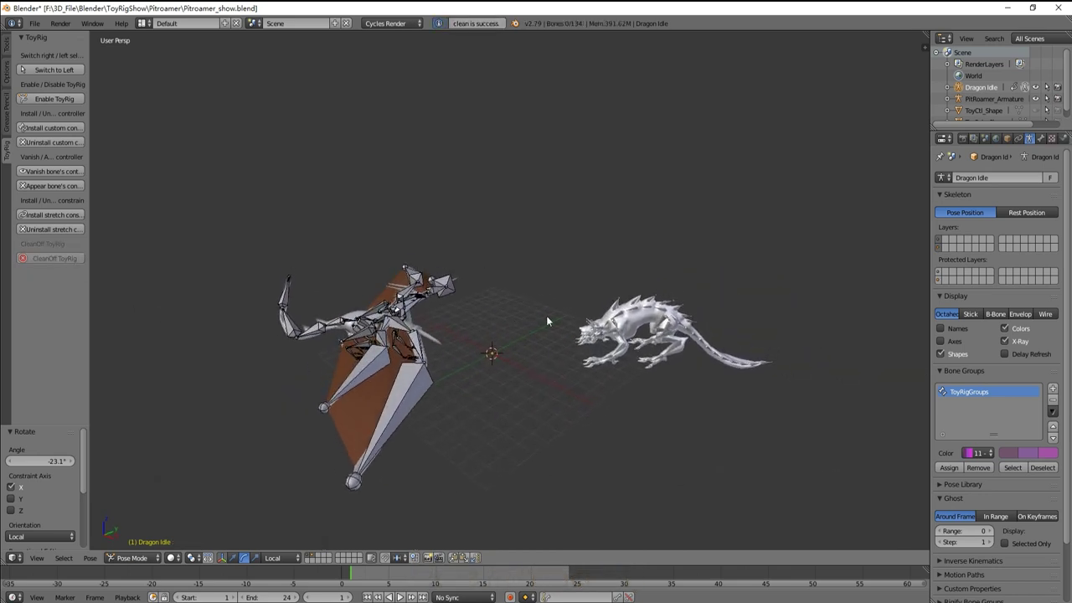
Hide the dragon's and PitRoamer's bone layers and play the animation with Alt+A
left_click(948, 247)
right_click(680, 323)
key("a")
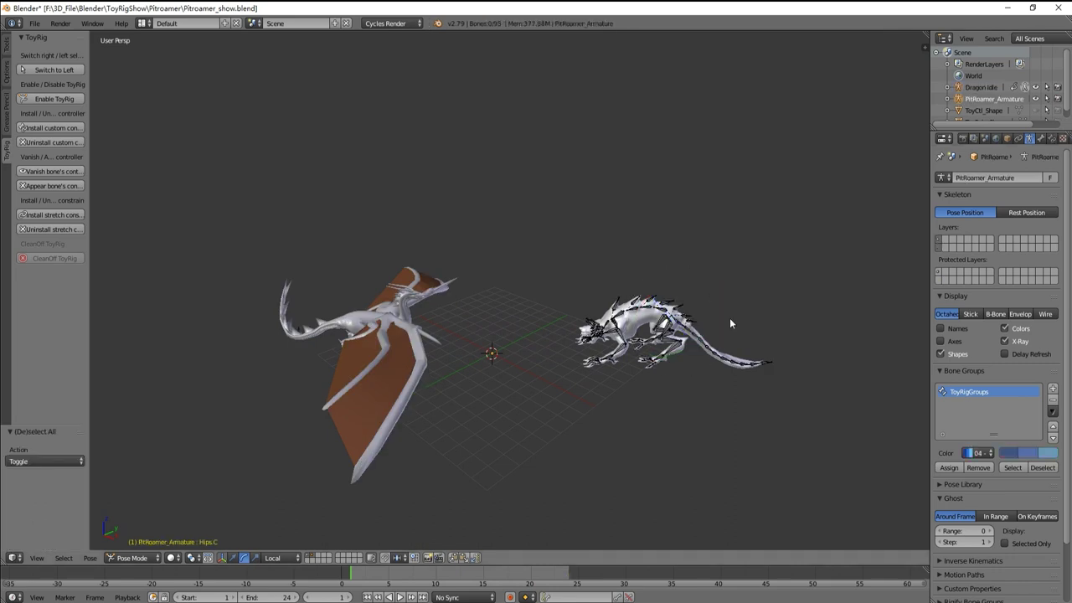
left_click(939, 243)
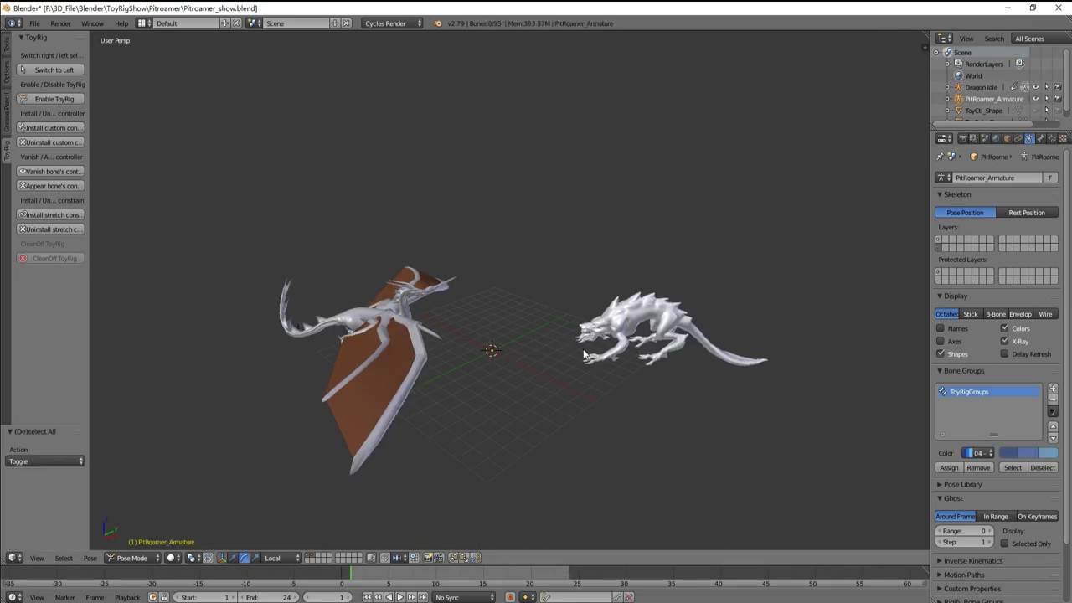
key("alt+a")
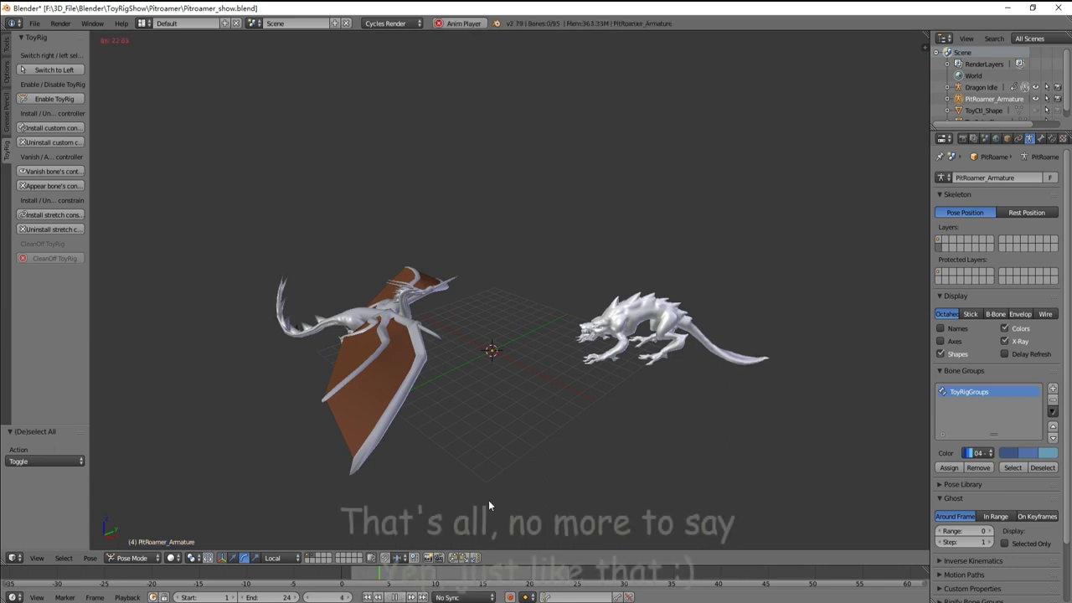